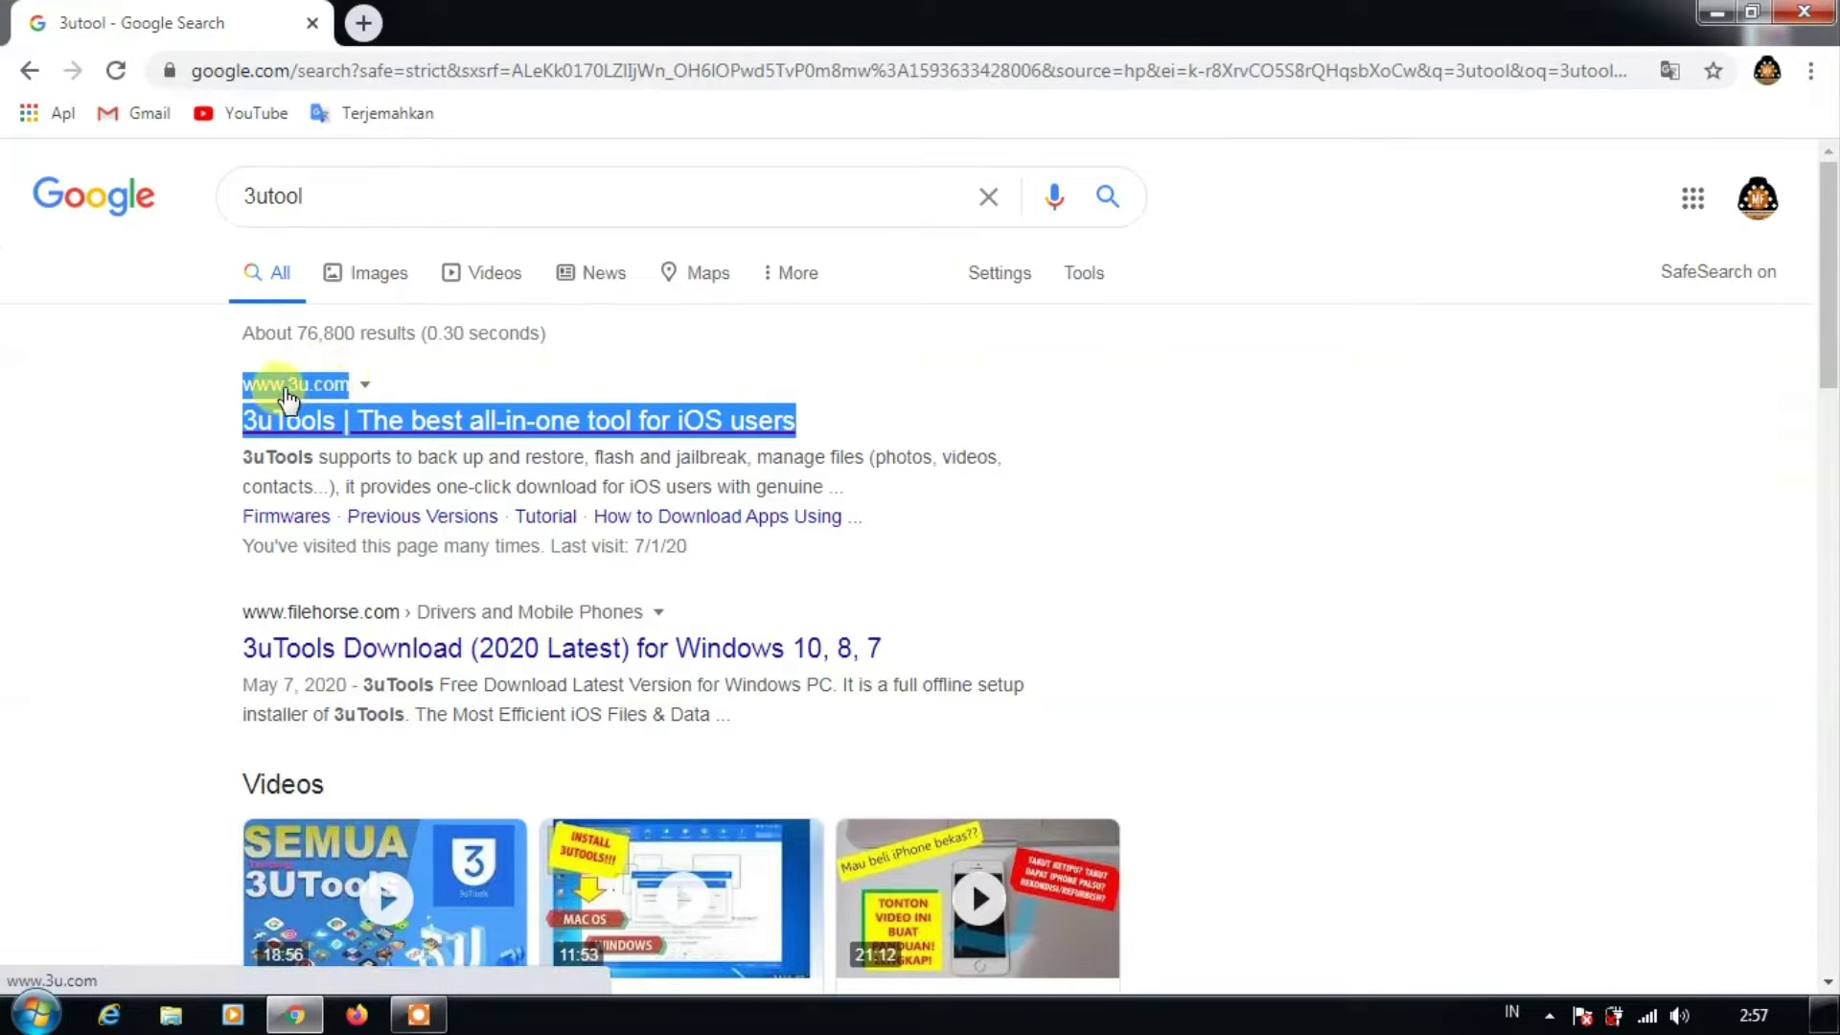
Open the official 3u.com site from the search results and download the 3uTools installer
{"action": "left_click", "coordinate": [297, 388]}
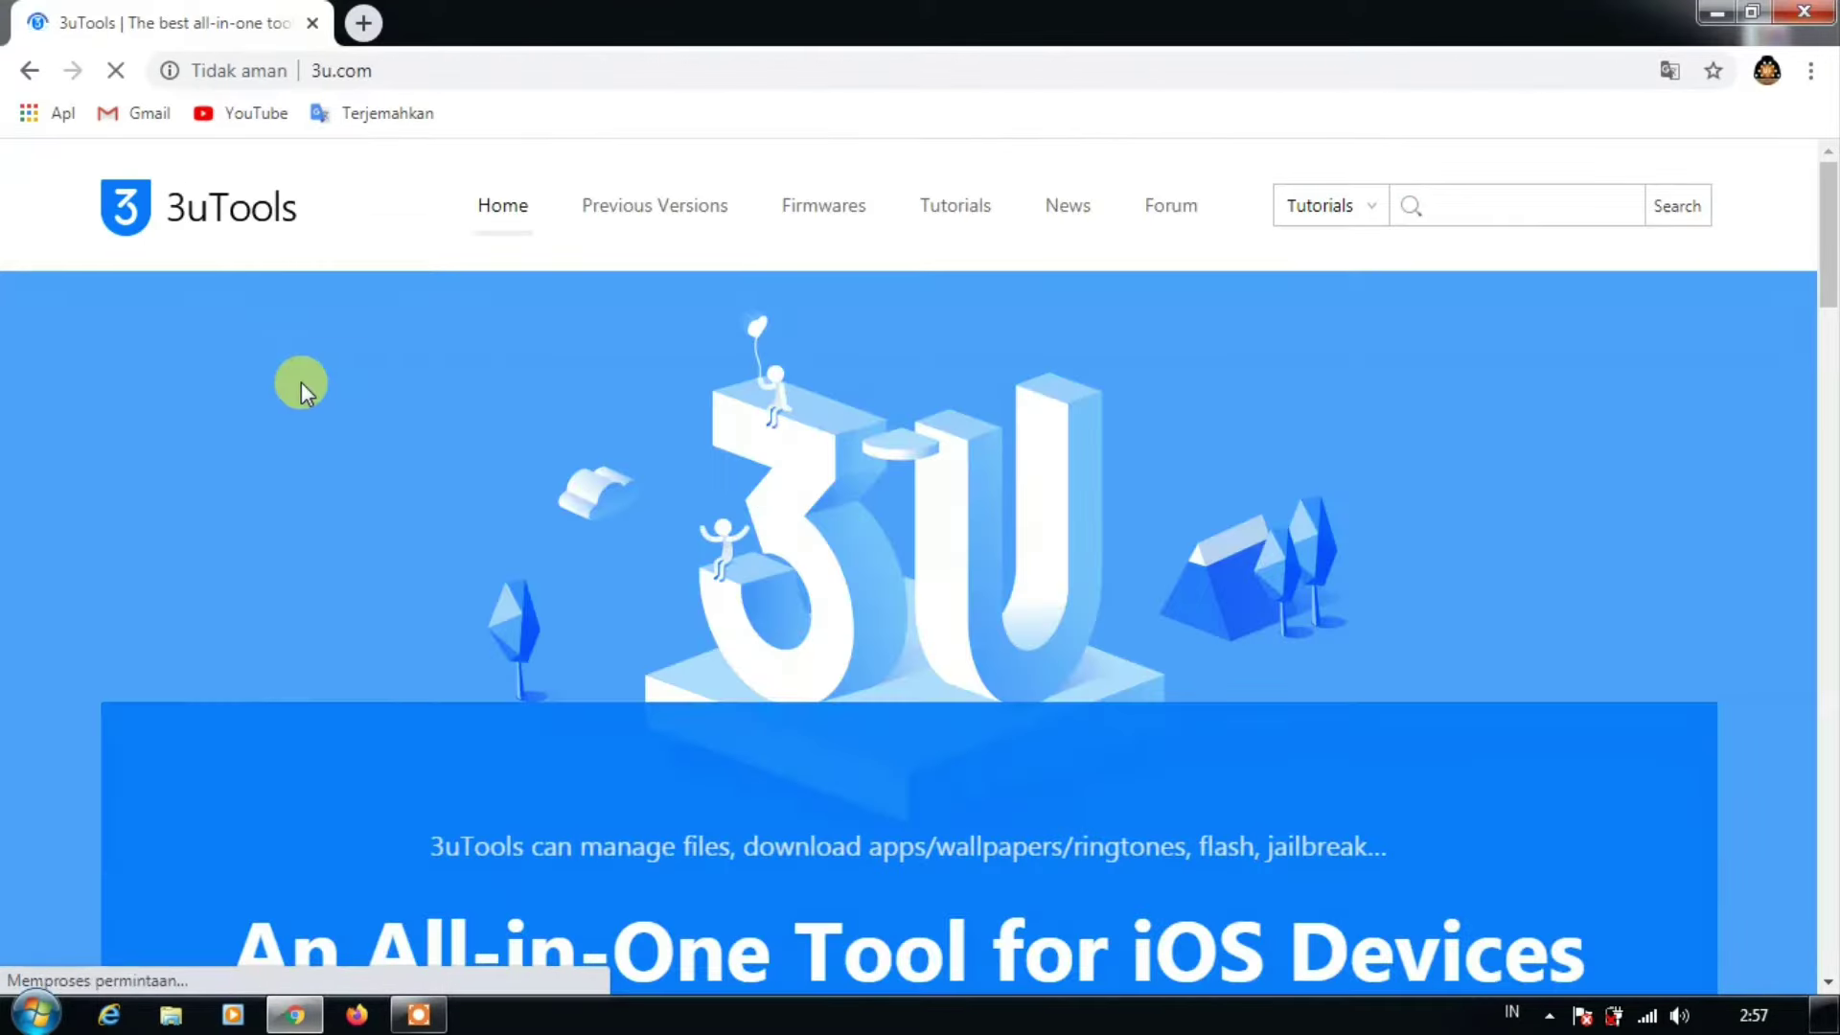
{"action": "scroll", "coordinate": [429, 412], "scroll_direction": "down", "scroll_amount": 5}
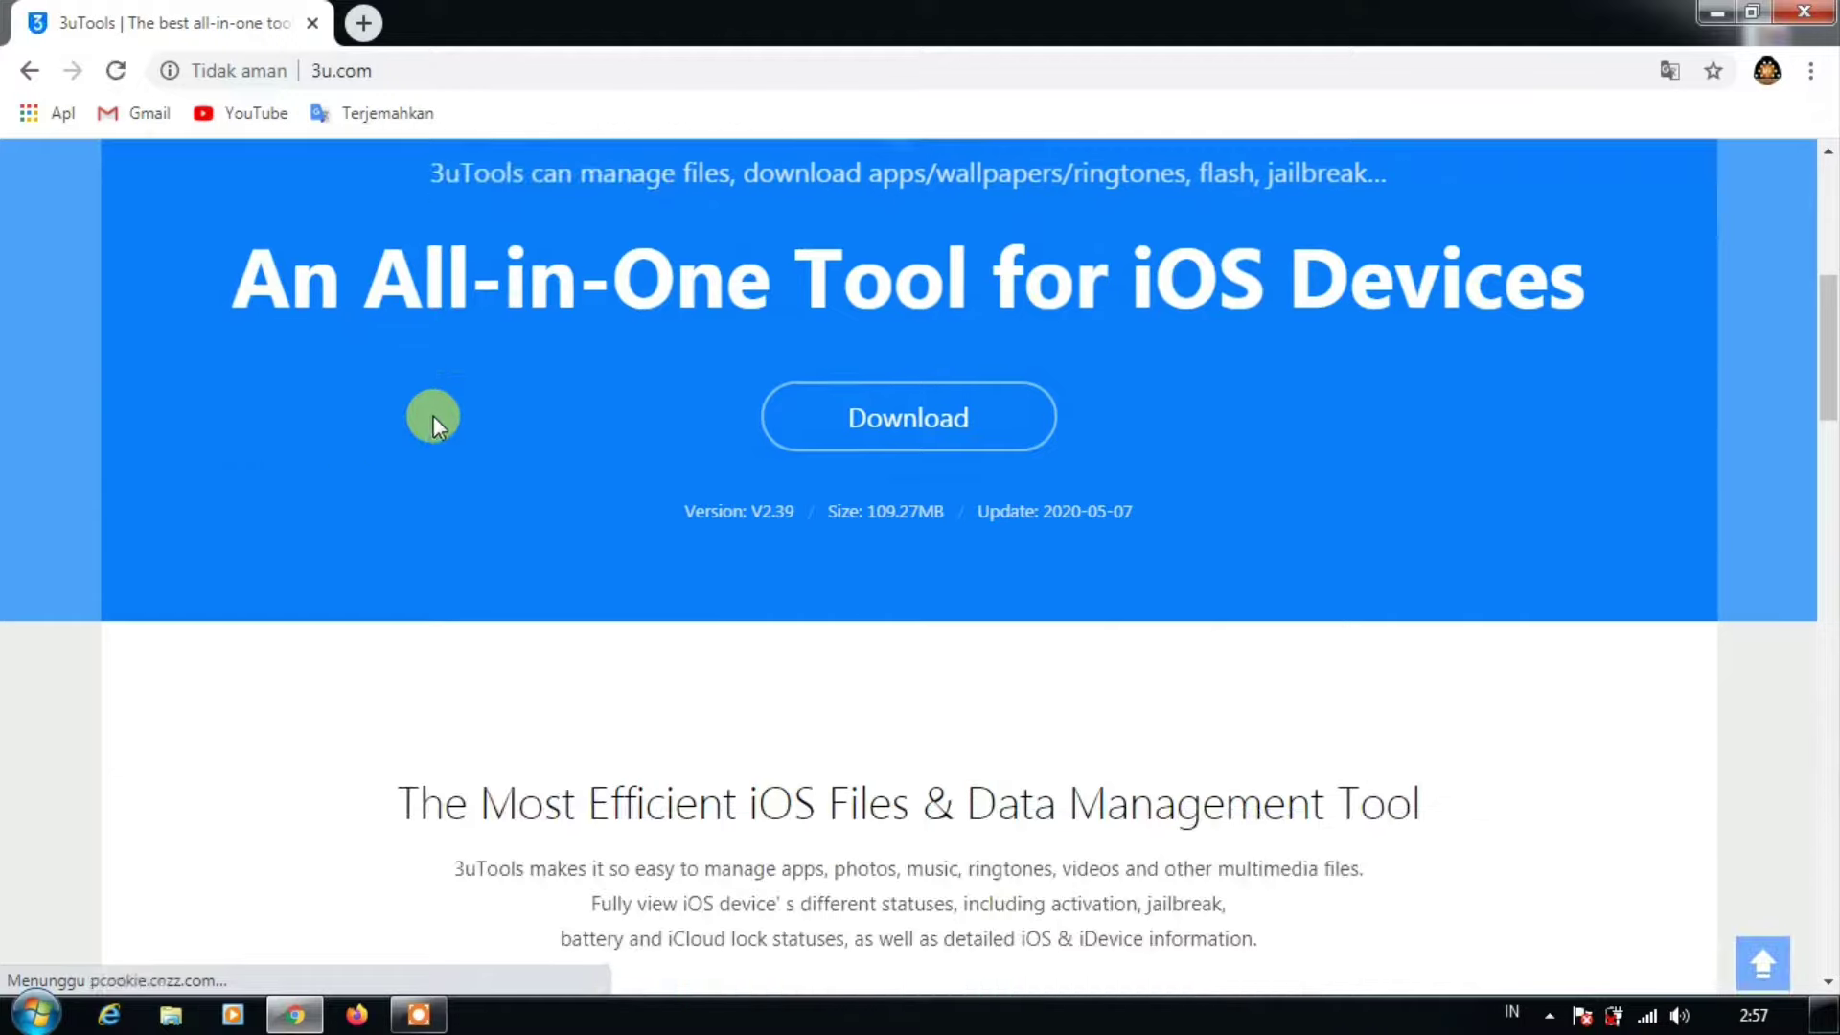
{"action": "left_click", "coordinate": [909, 429]}
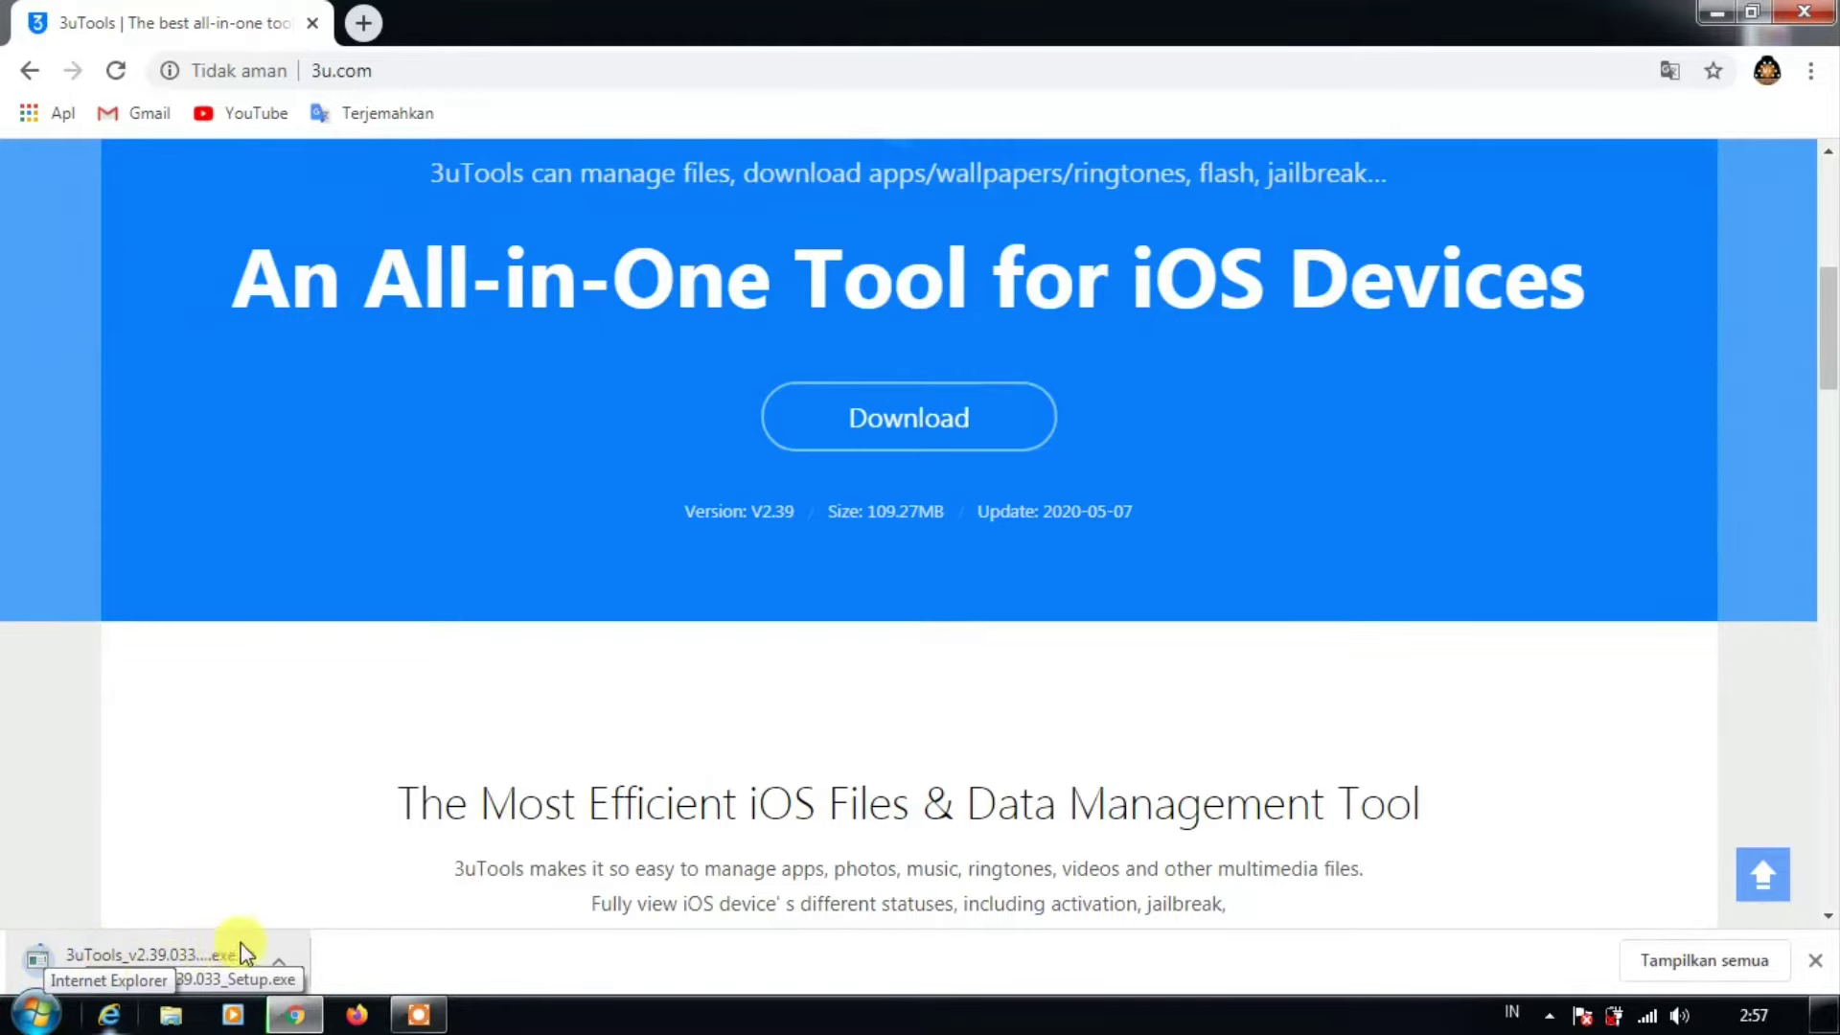
Run 3uTools_v2.39.033_Setup.exe from the full downloads list and install 3uTools, minimizing the browser meanwhile
{"action": "left_click", "coordinate": [1675, 962]}
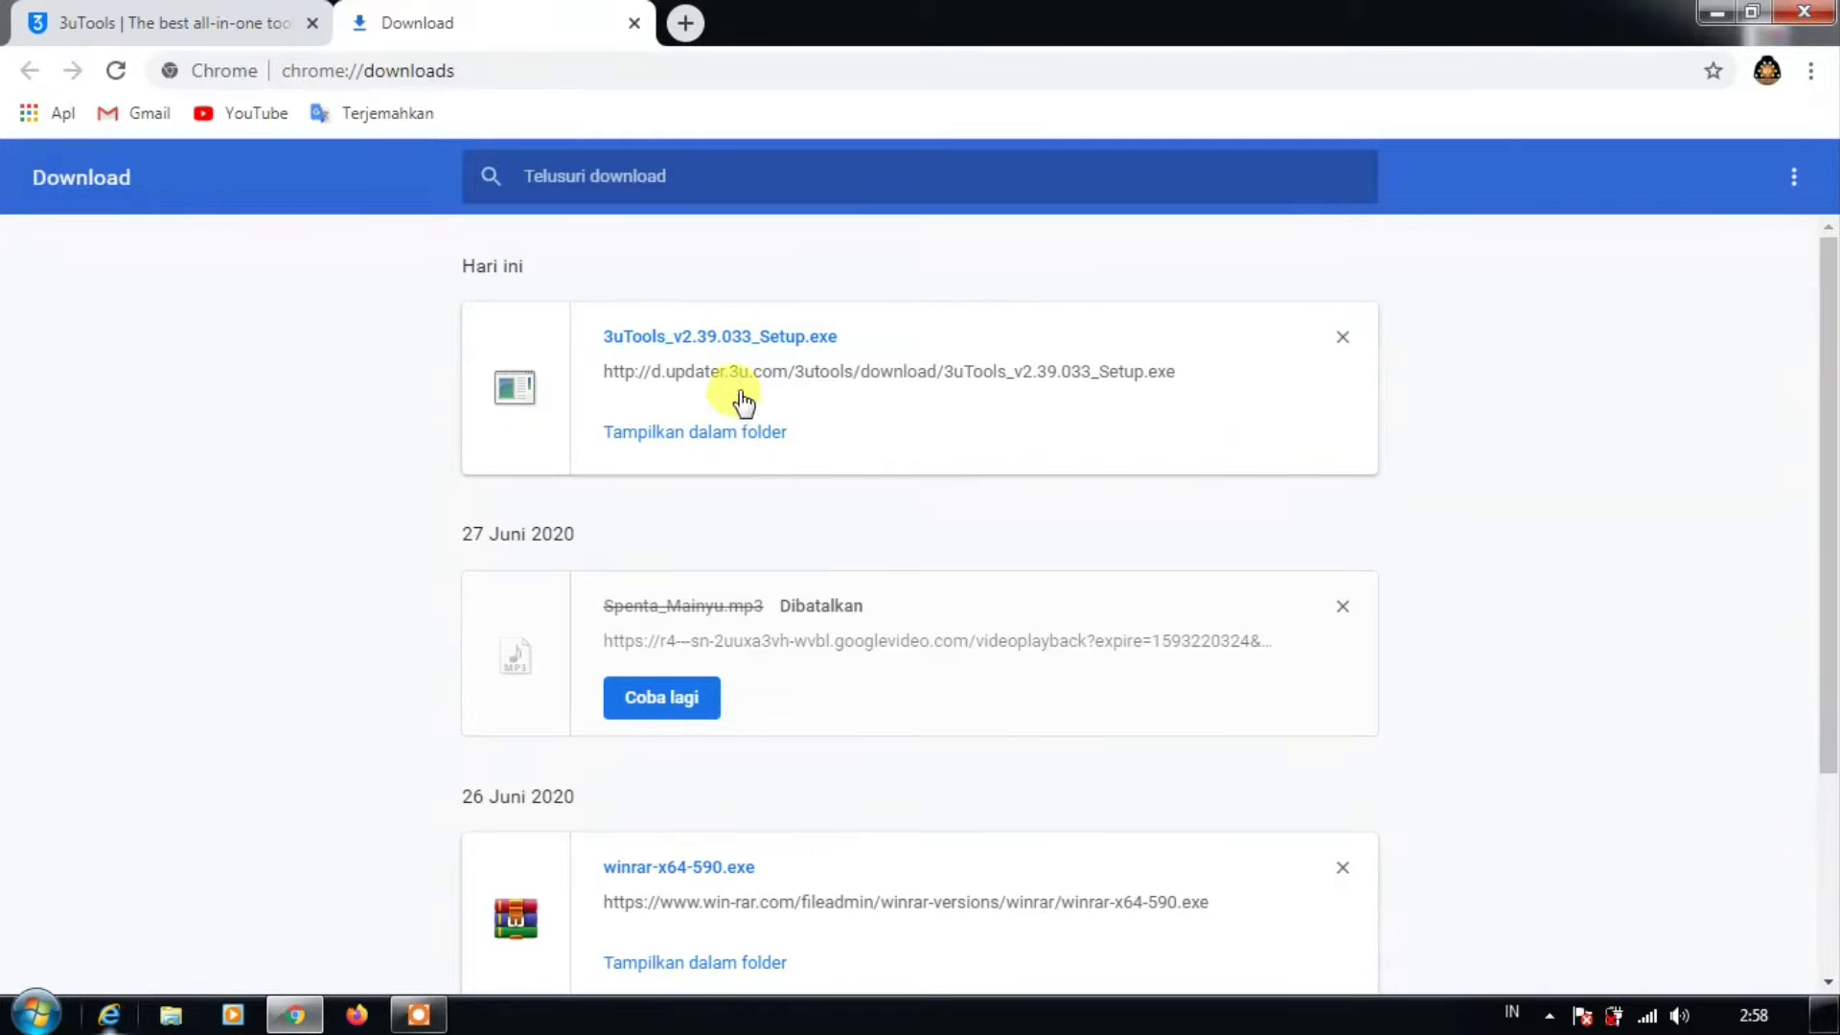
{"action": "left_click", "coordinate": [707, 340]}
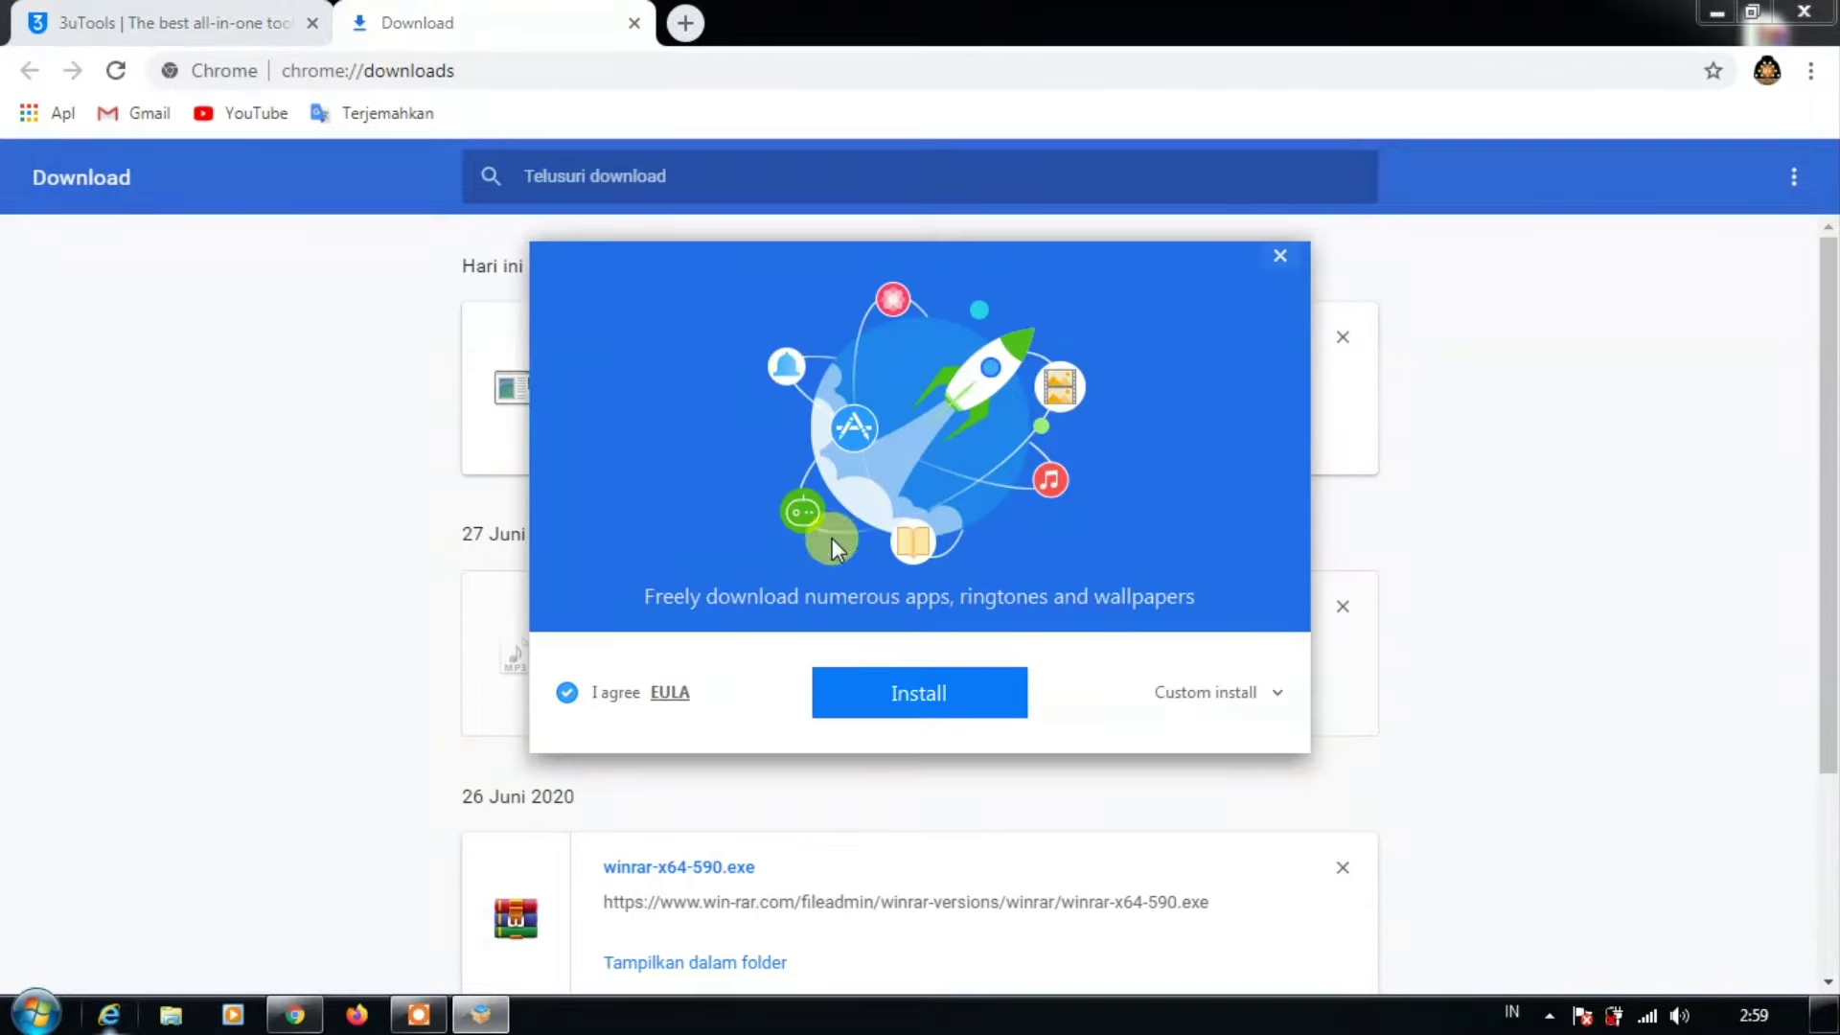
{"action": "left_click", "coordinate": [892, 698]}
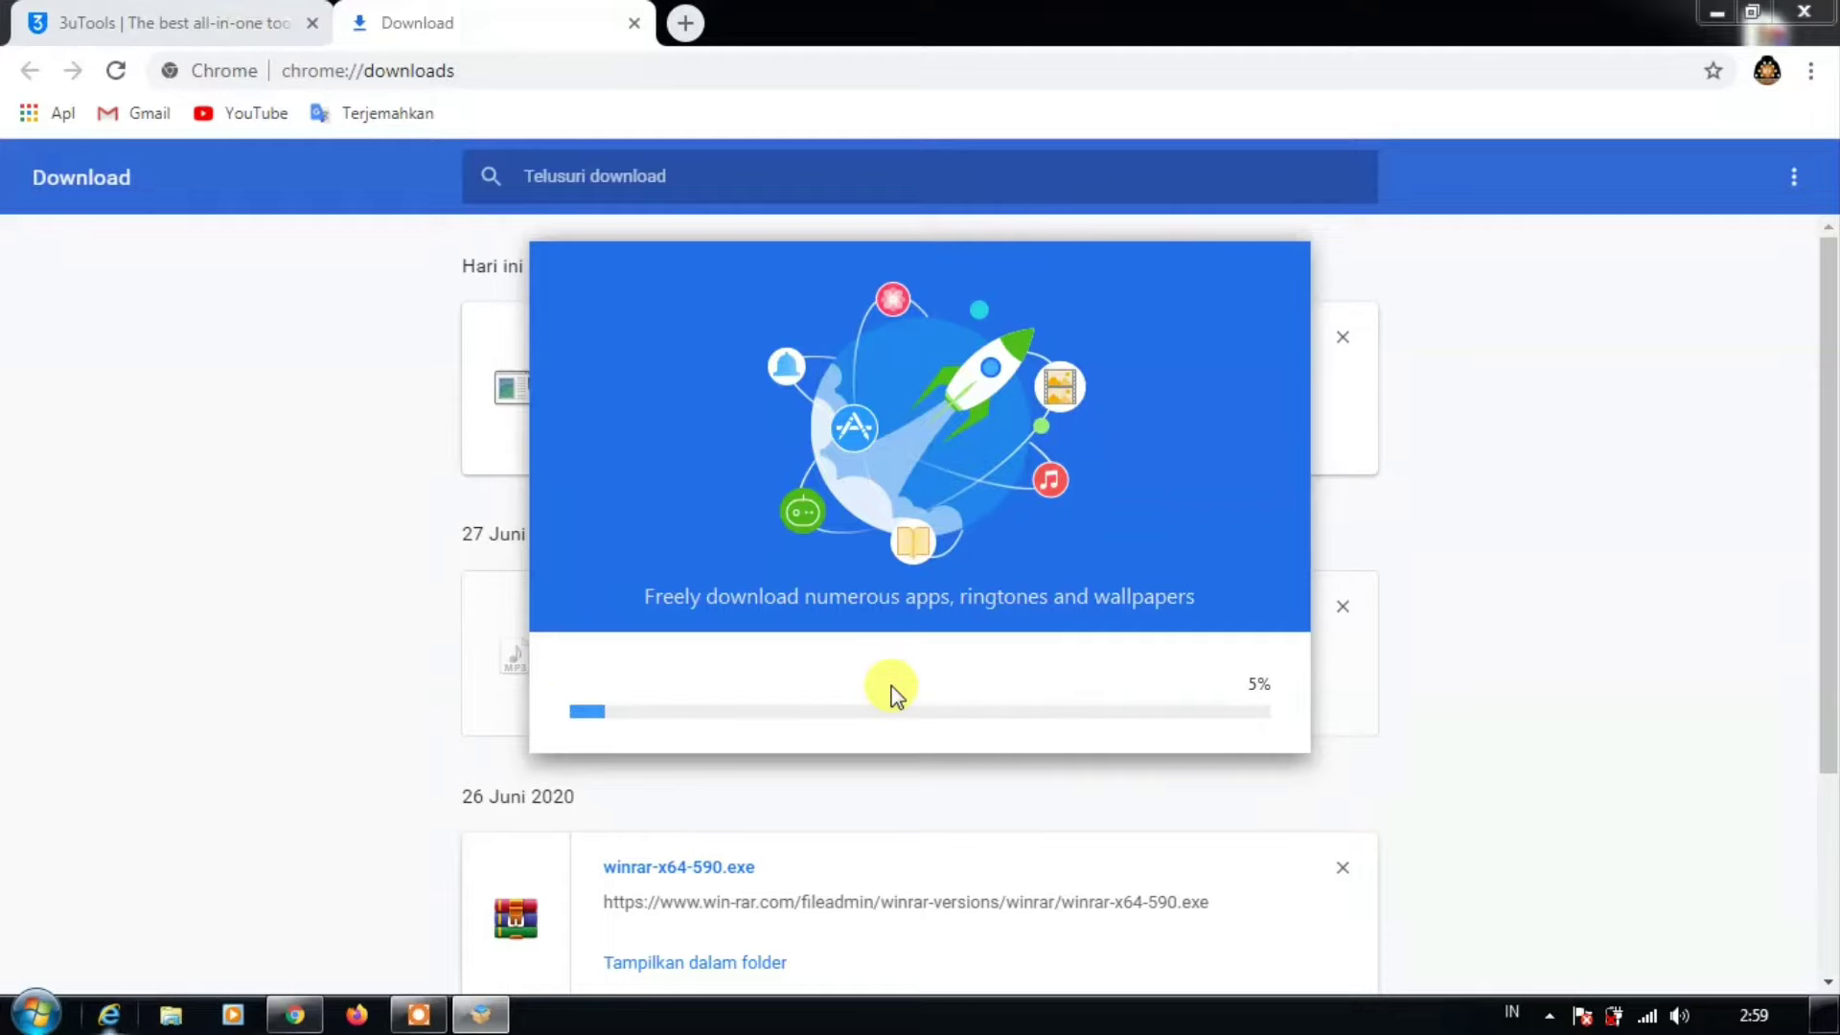
{"action": "left_click", "coordinate": [1712, 20]}
{"action": "left_click", "coordinate": [1712, 19]}
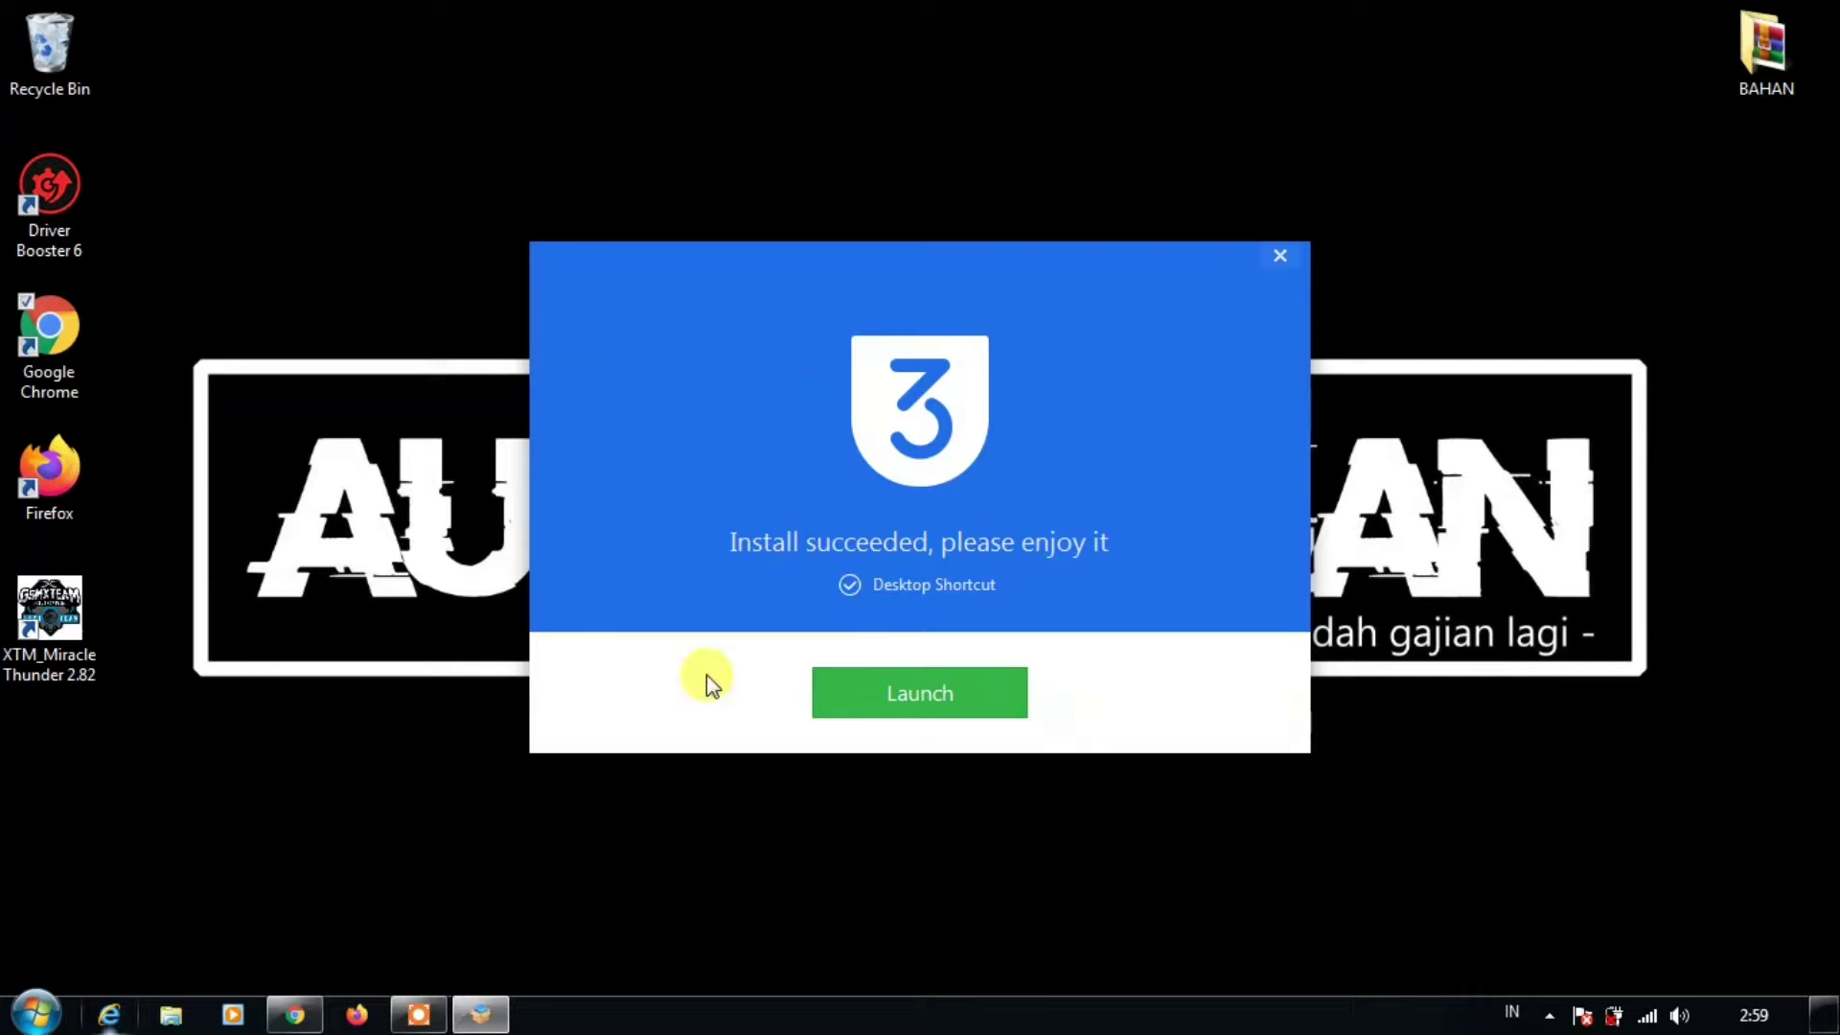
Launch the newly installed 3uTools and try to install the Apple driver
{"action": "left_click", "coordinate": [900, 698]}
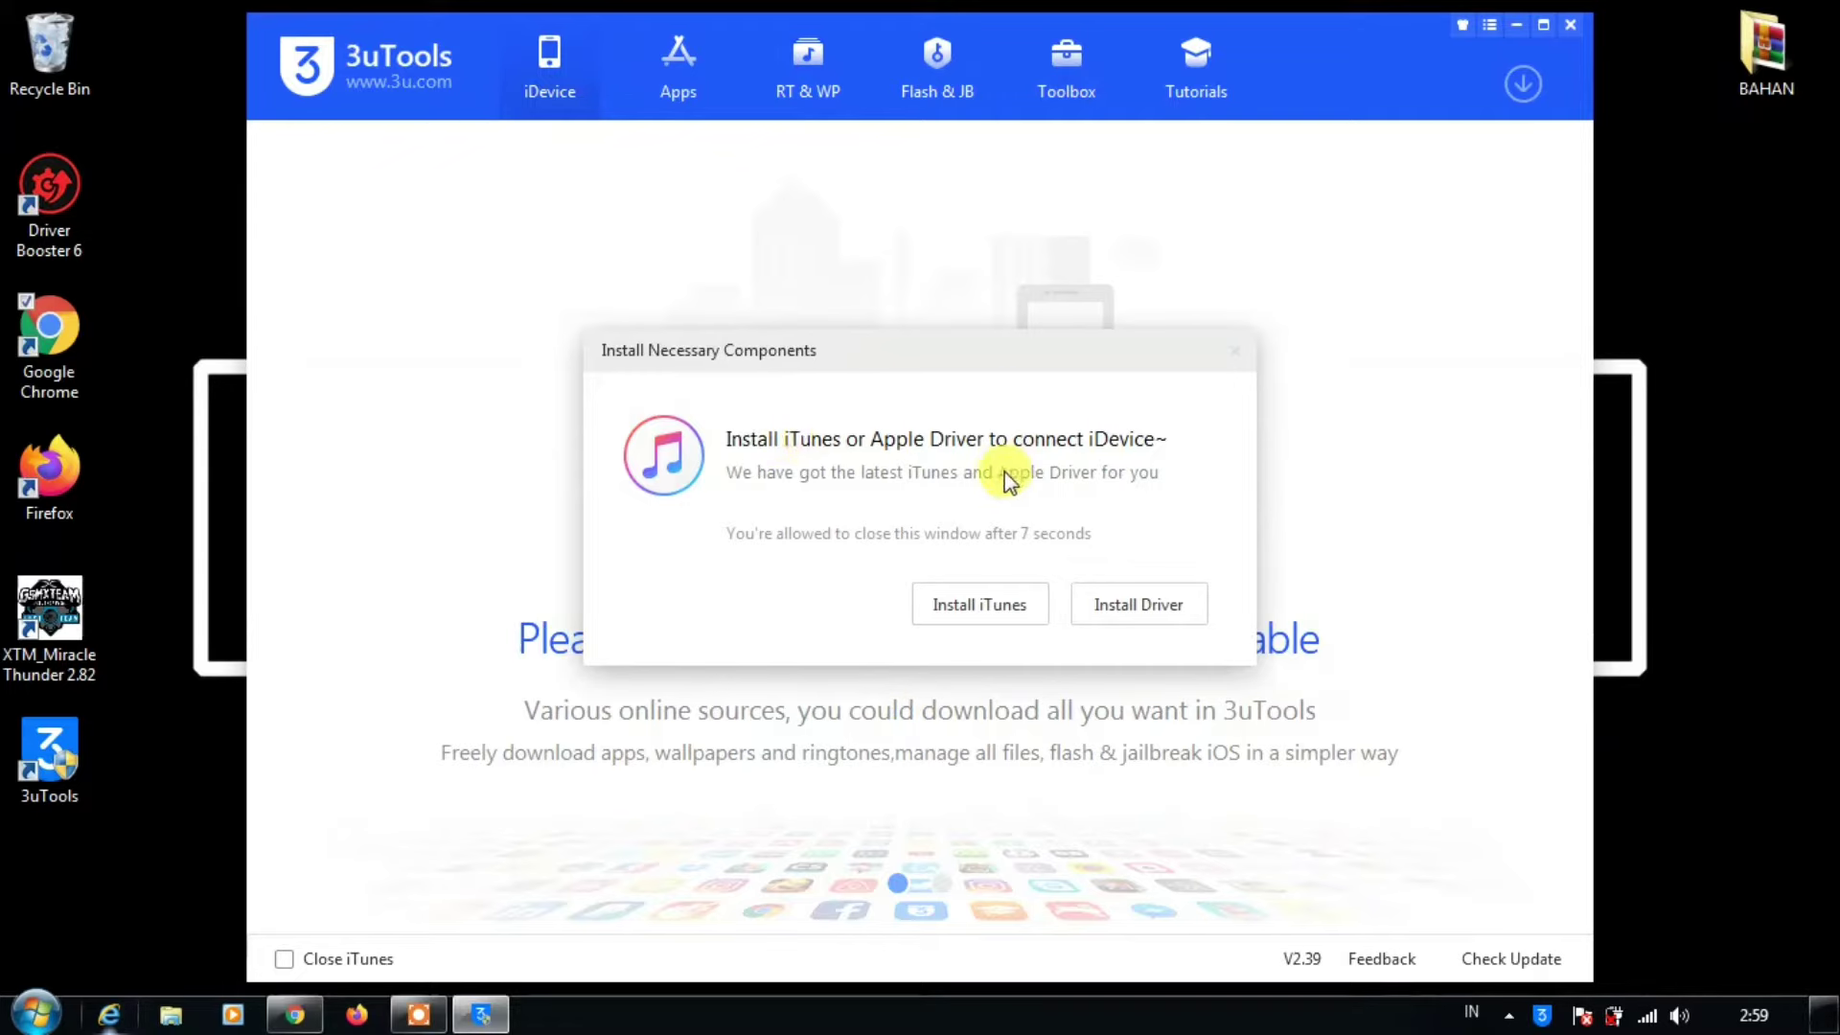
{"action": "left_click", "coordinate": [1129, 602]}
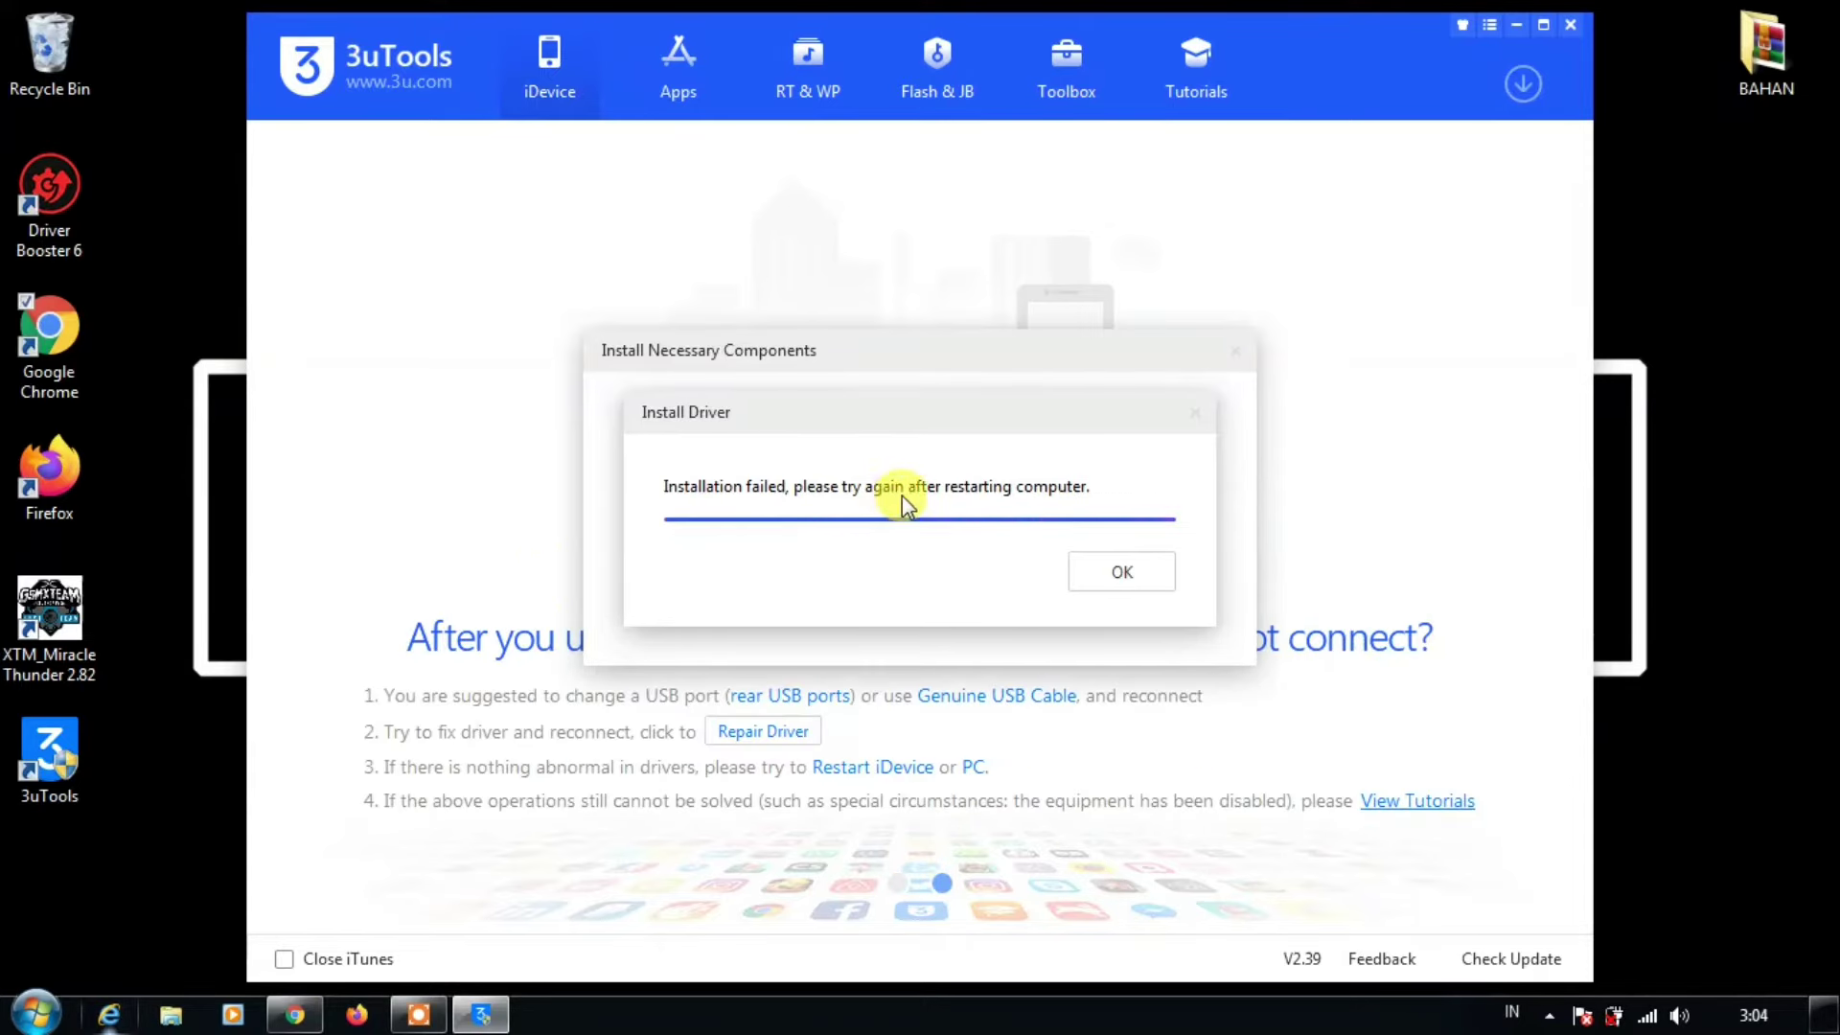
{"action": "left_click", "coordinate": [1136, 585]}
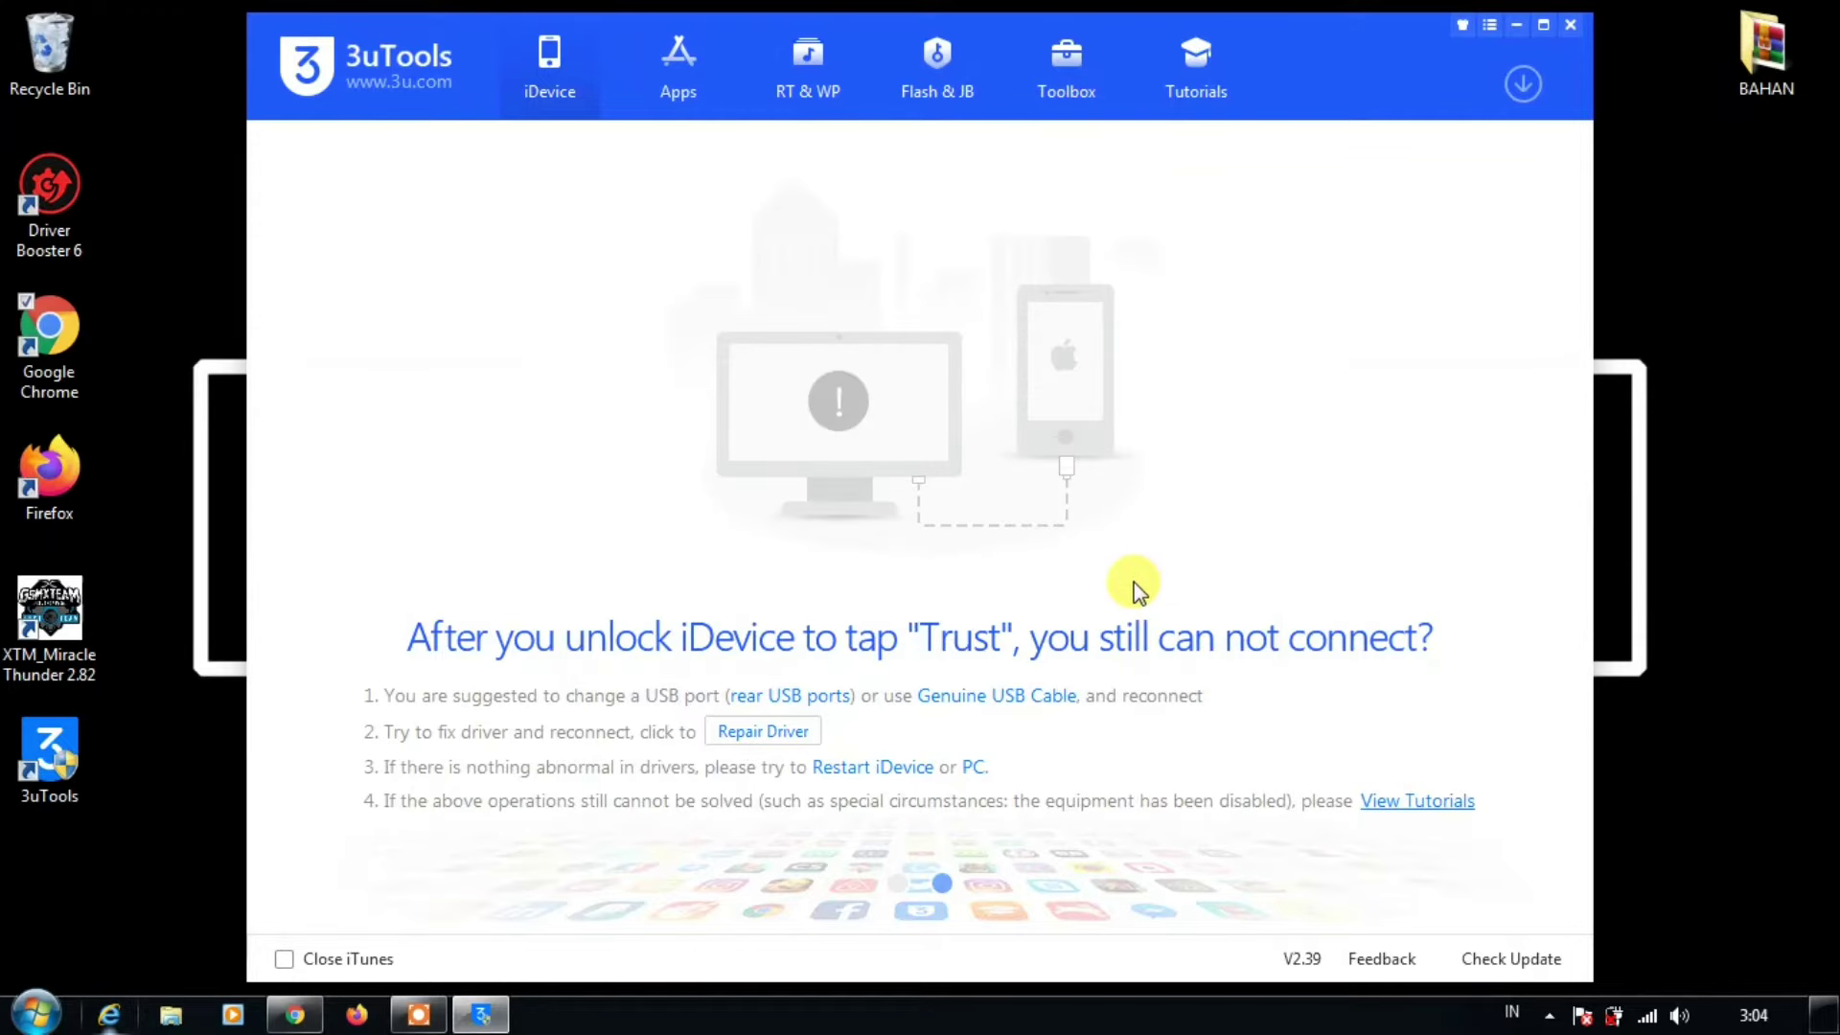
Close the 3uTools window and exit the program completely from the system tray
{"action": "left_click", "coordinate": [1570, 27]}
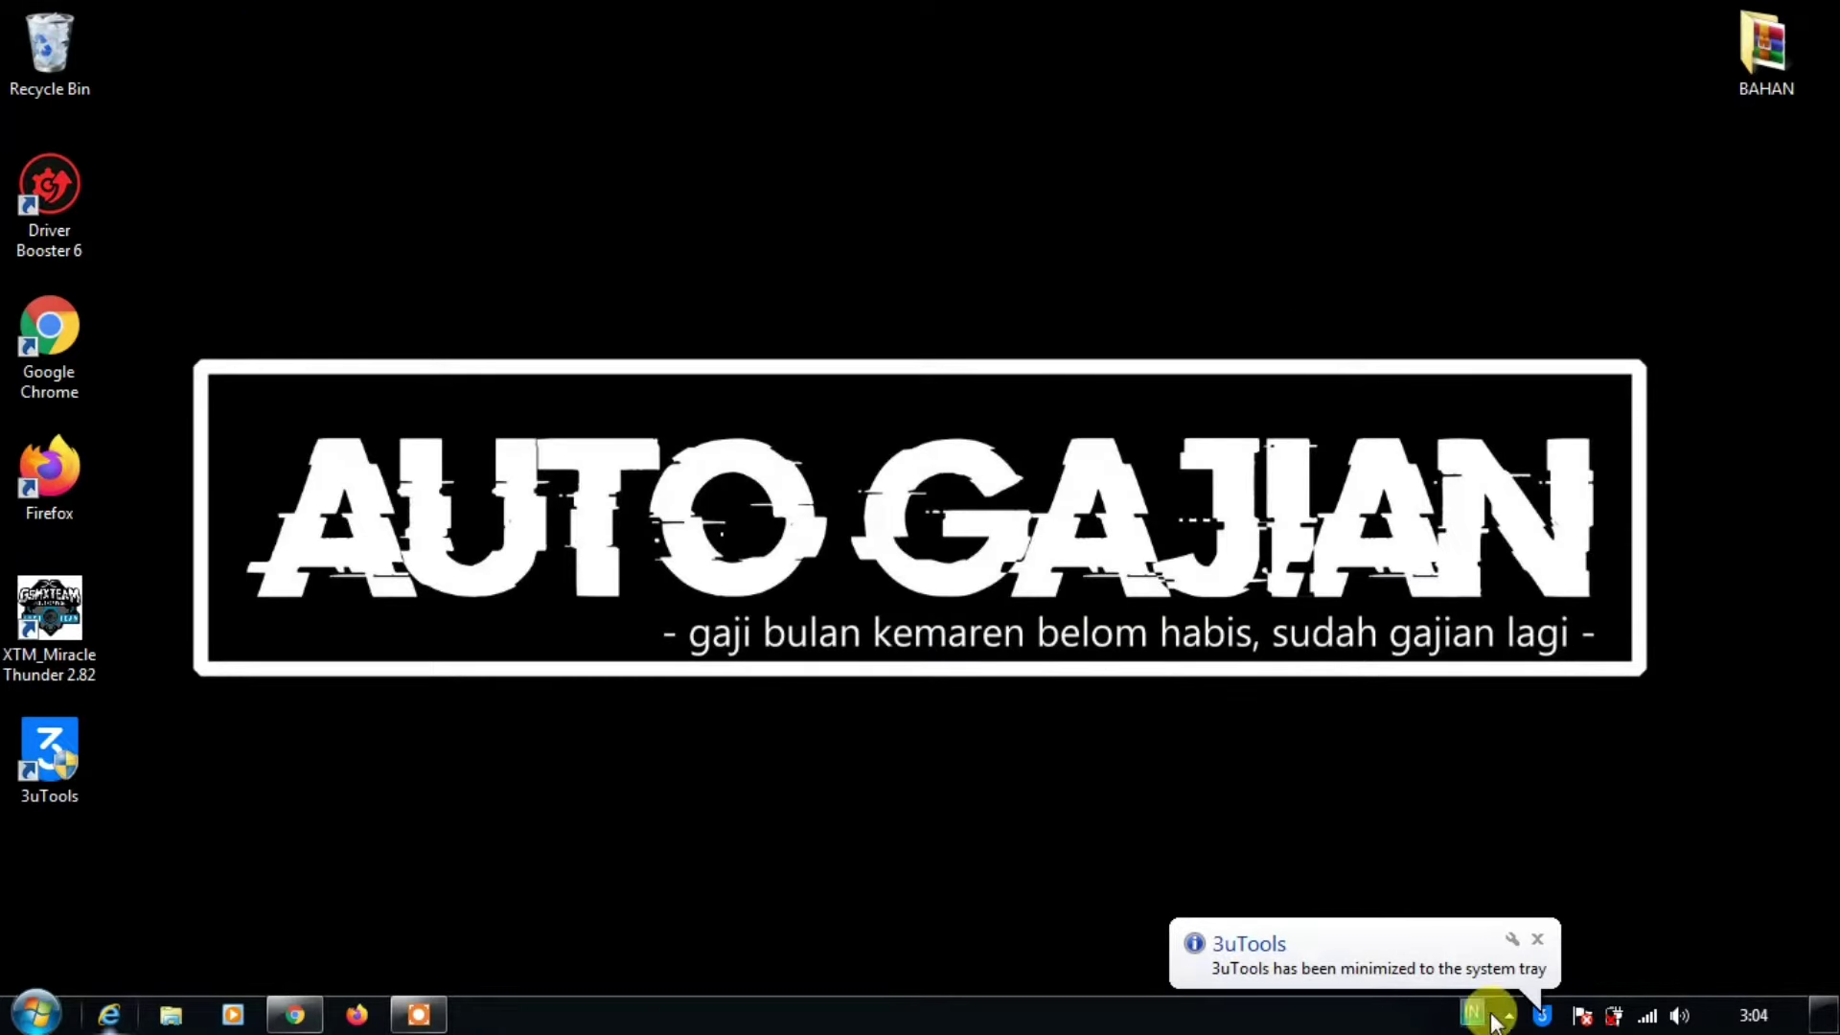
{"action": "right_click", "coordinate": [1545, 1024]}
{"action": "left_click", "coordinate": [1543, 1018]}
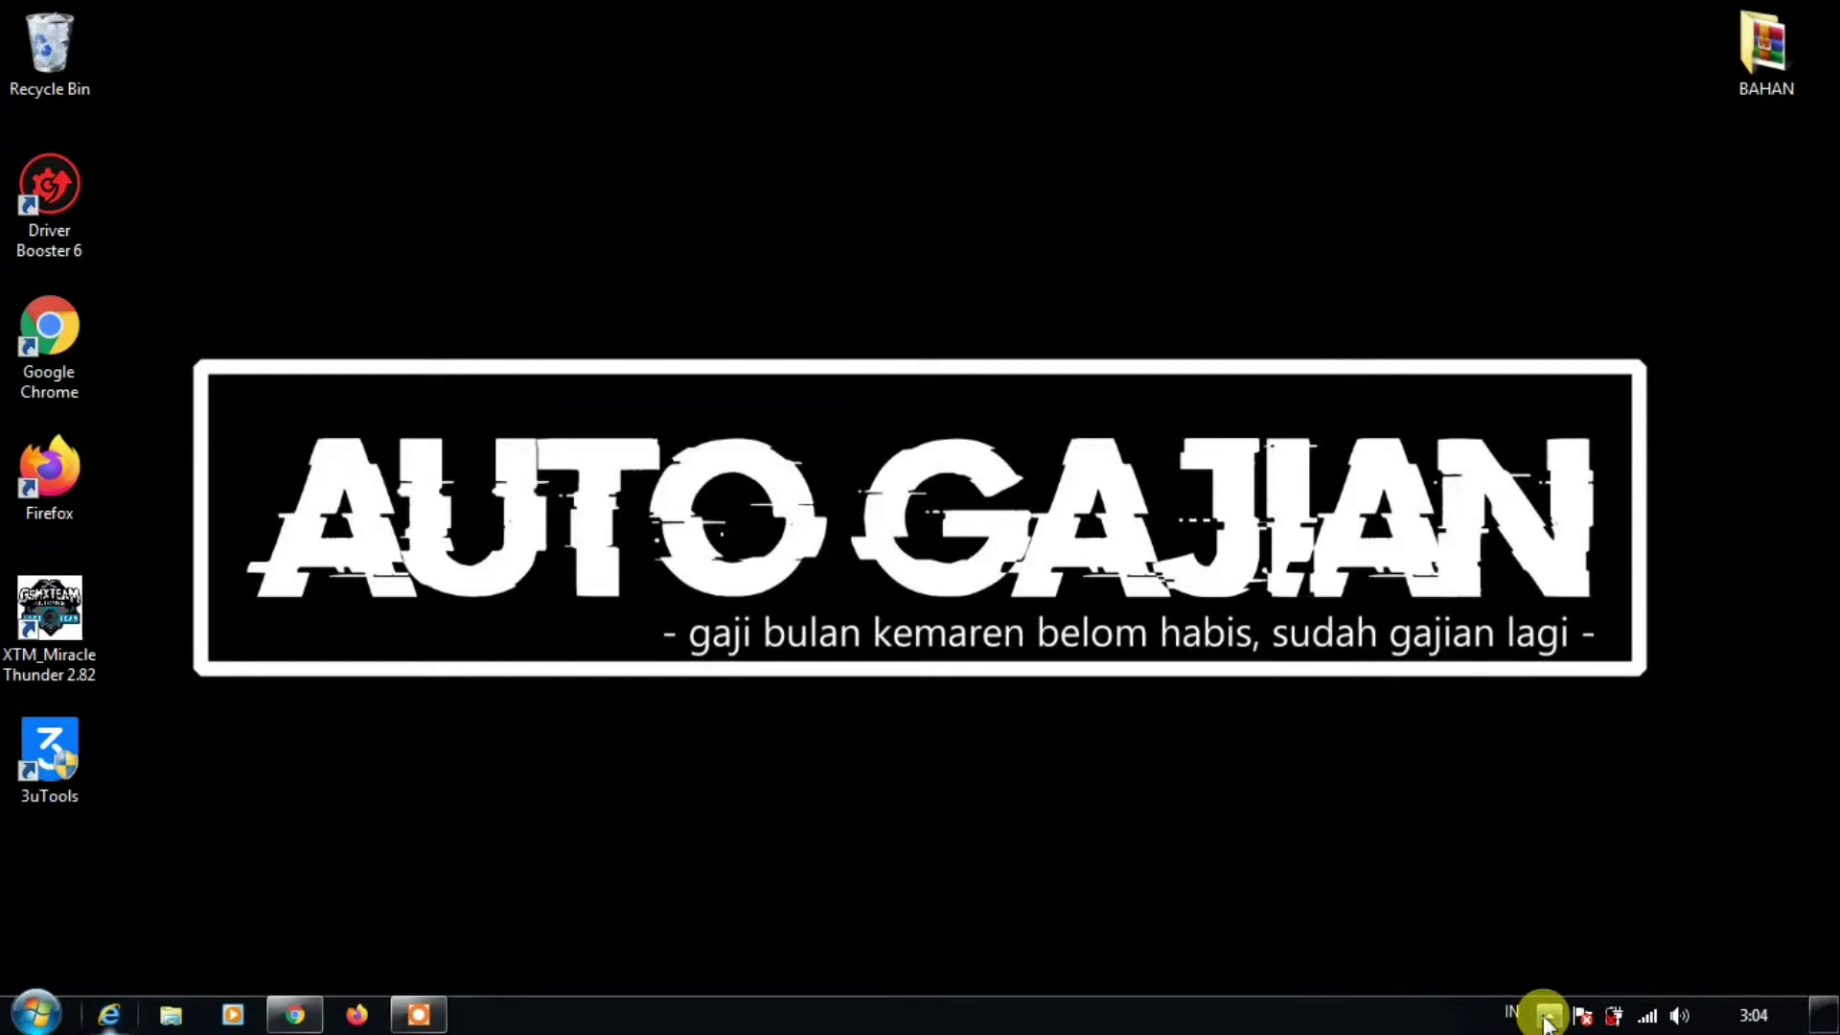
{"action": "left_click", "coordinate": [1547, 1016]}
{"action": "right_click", "coordinate": [1591, 887]}
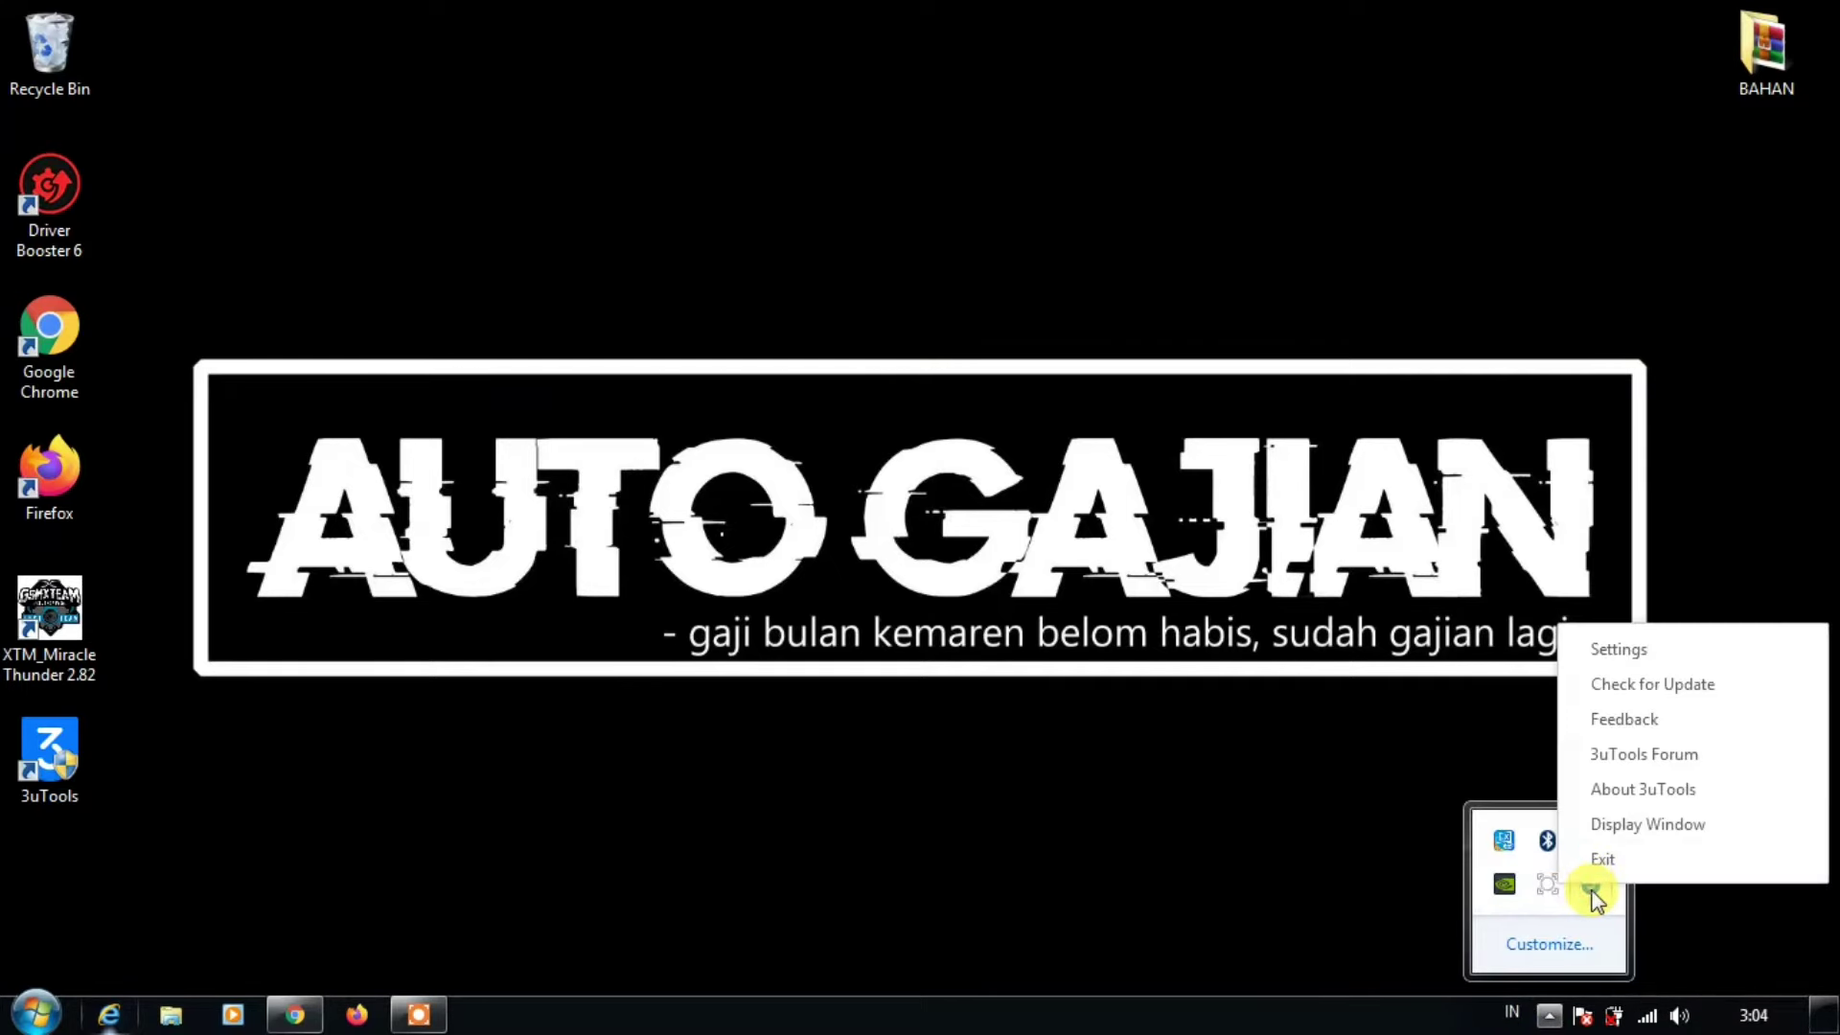
{"action": "left_click", "coordinate": [1593, 869]}
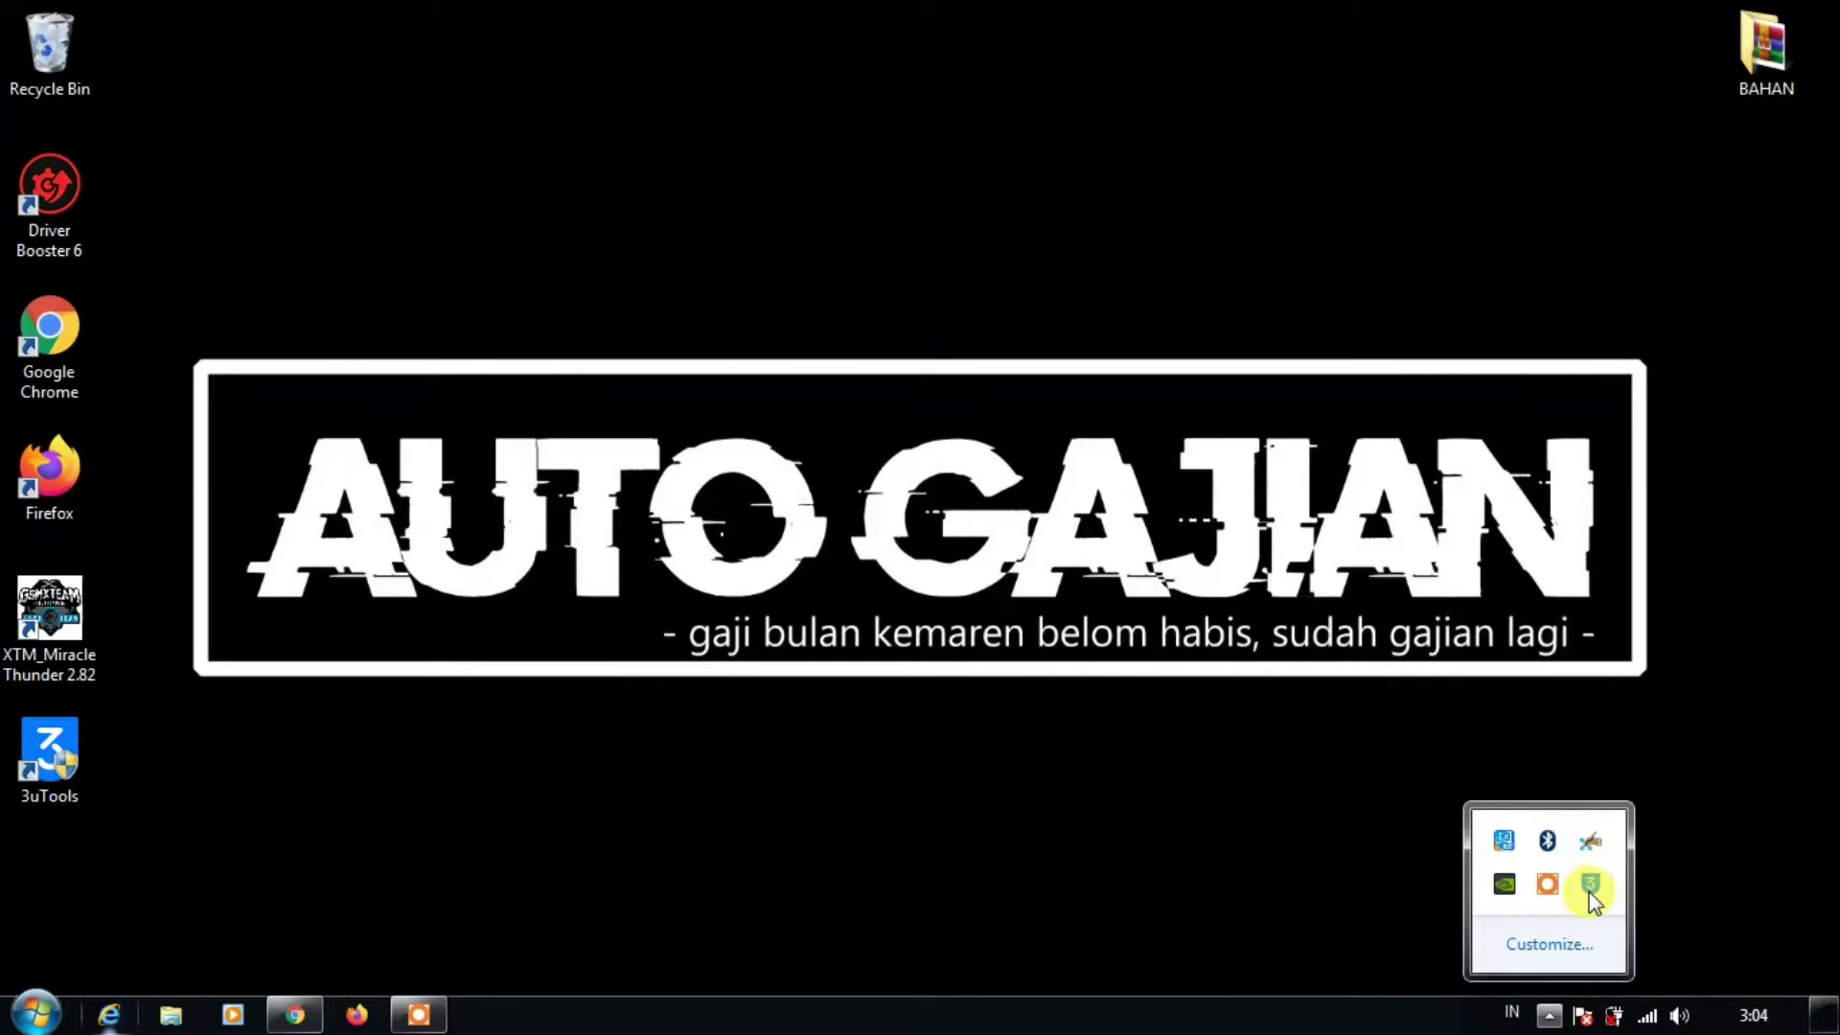
{"action": "left_click", "coordinate": [1342, 867]}
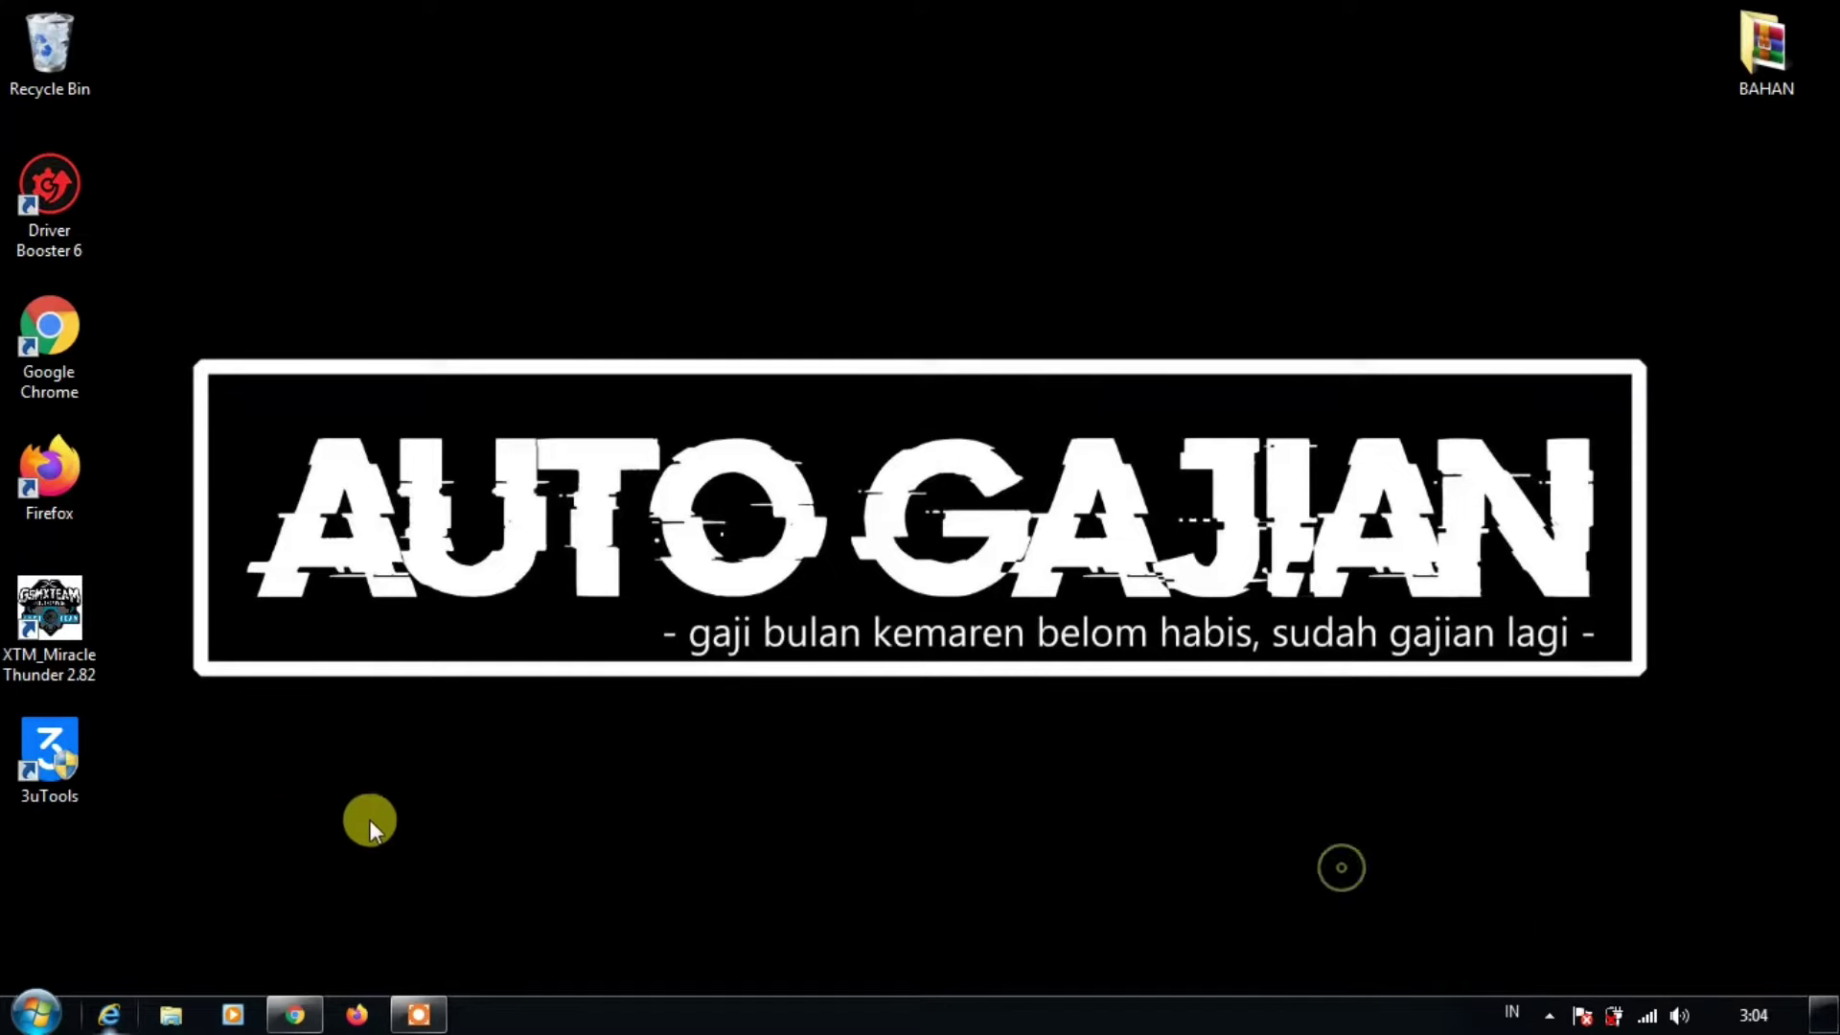
Restart the computer and reopen 3uTools from the desktop
{"action": "left_click", "coordinate": [30, 1013]}
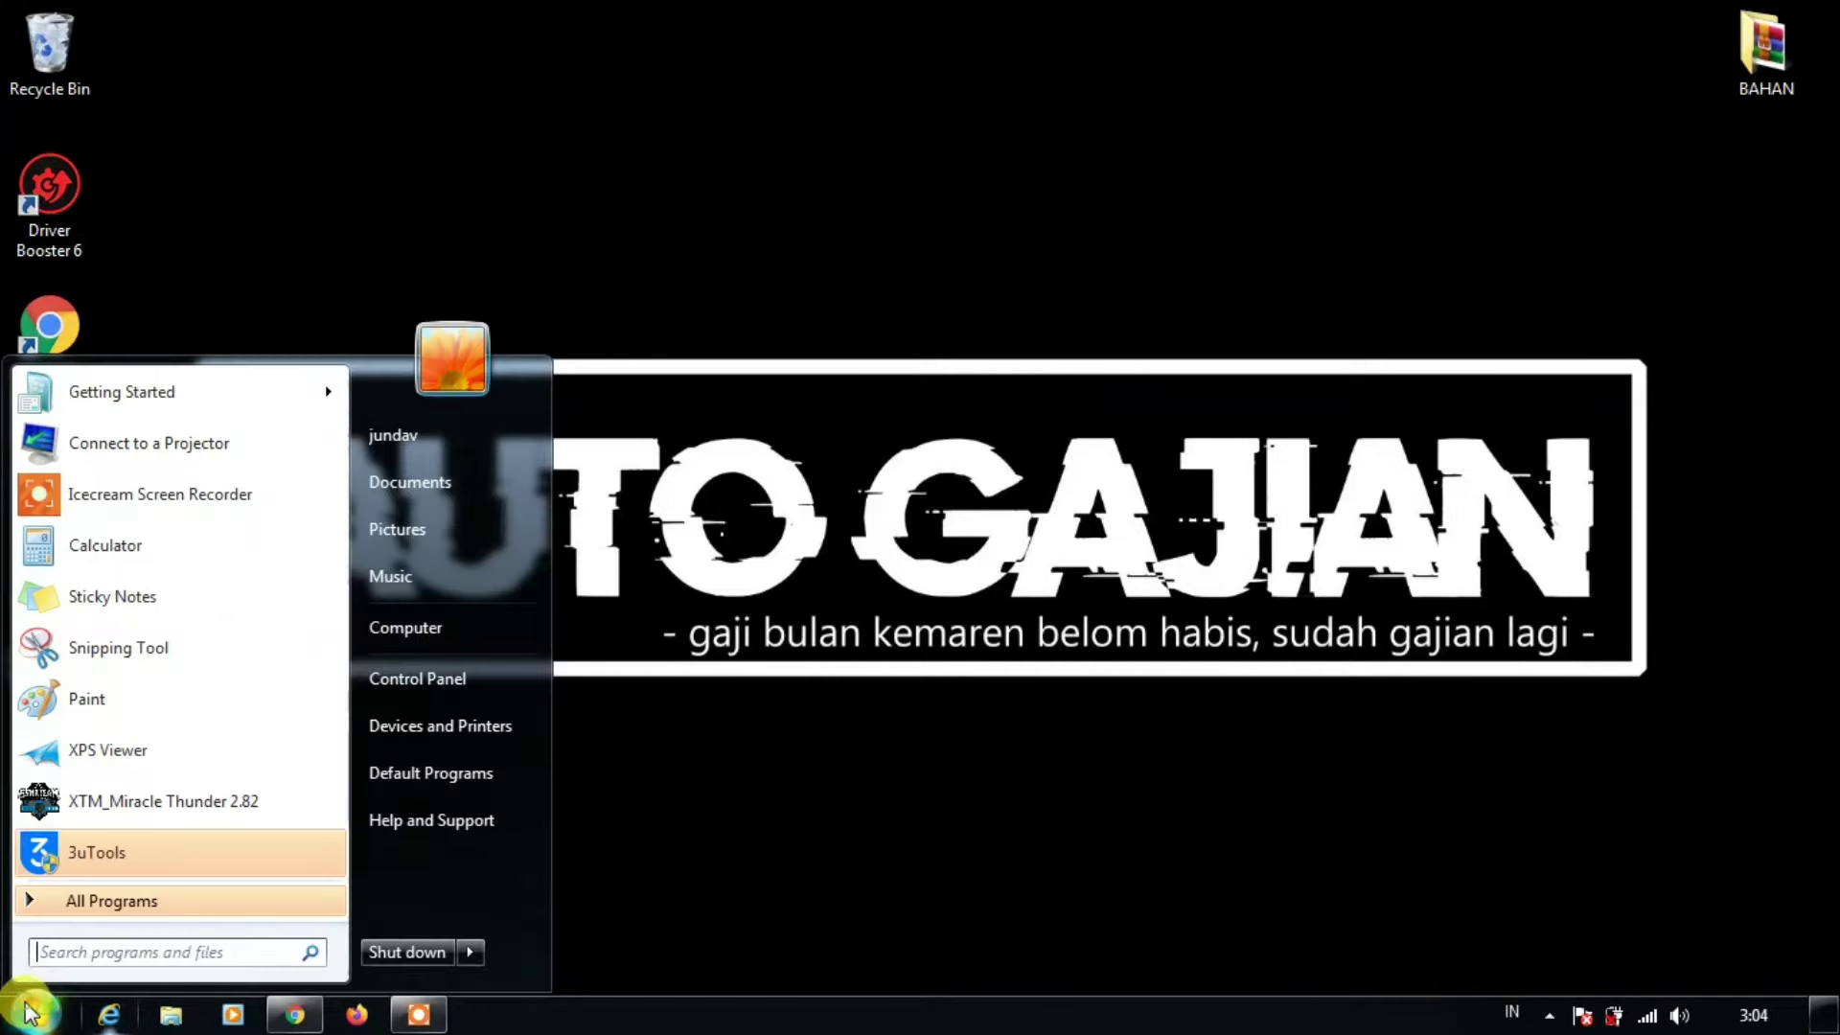
{"action": "left_click", "coordinate": [472, 953]}
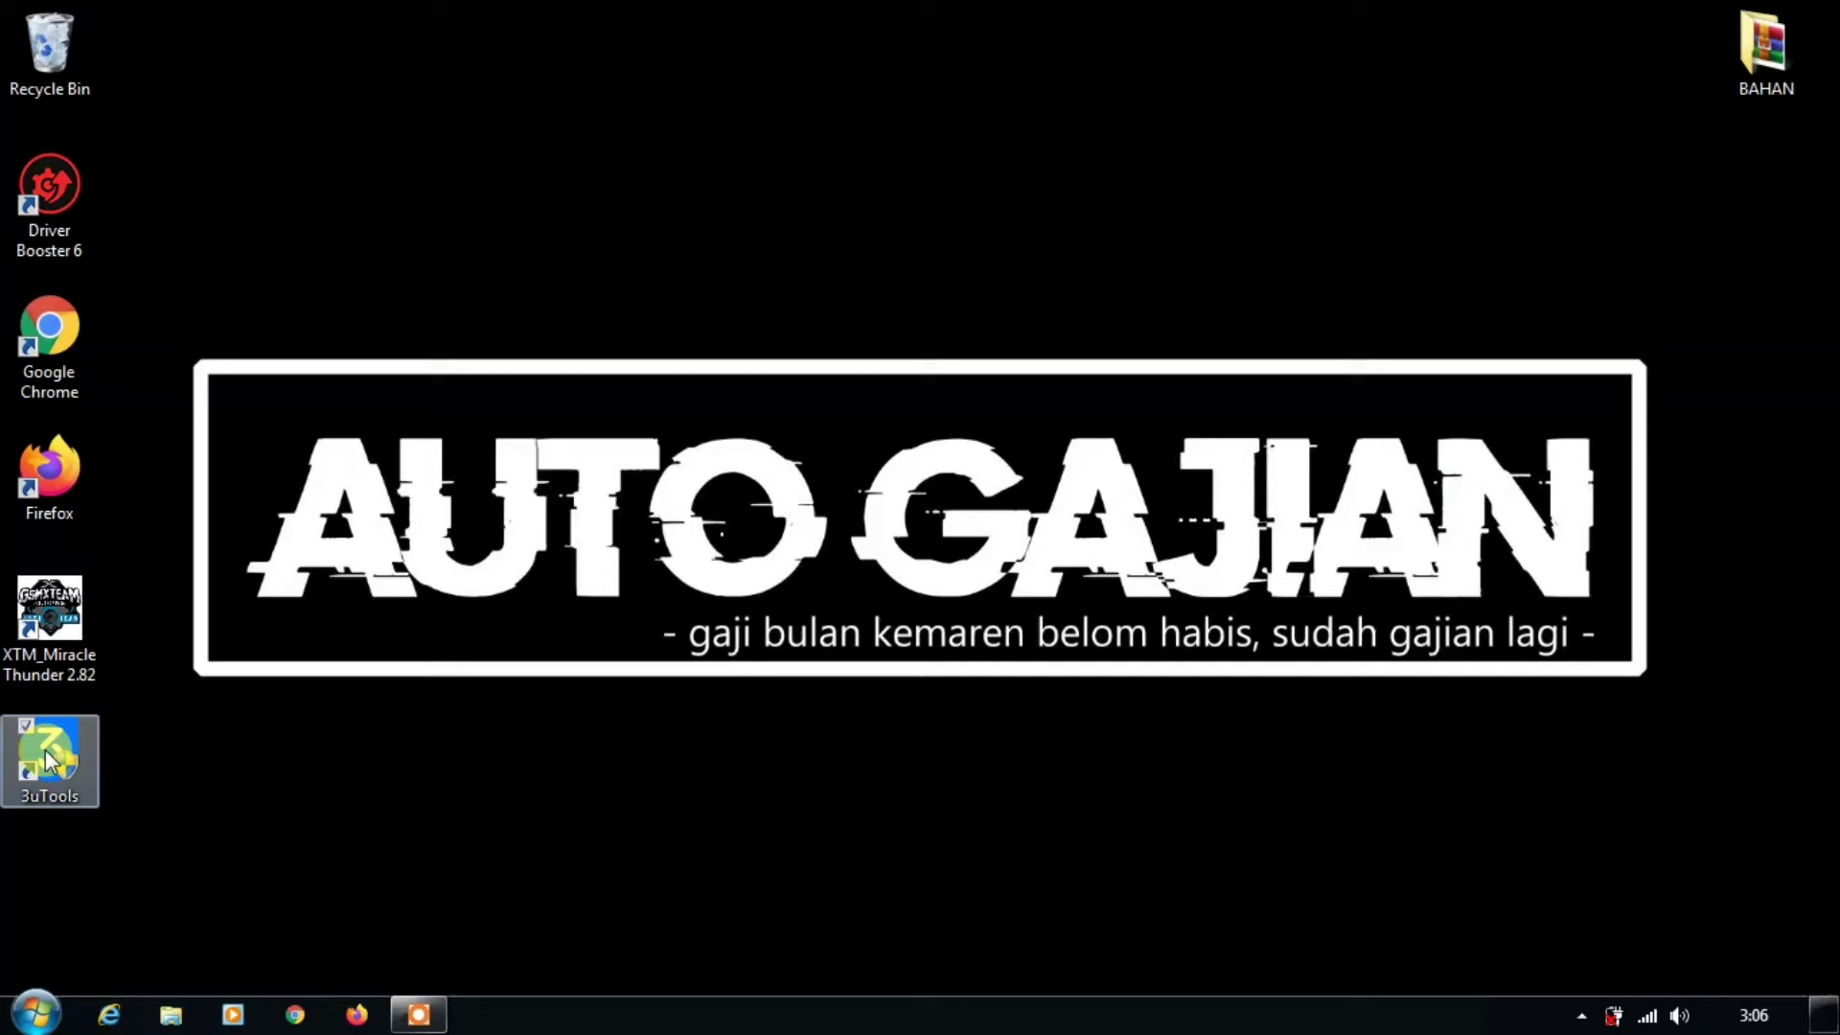
{"action": "left_click", "coordinate": [69, 755]}
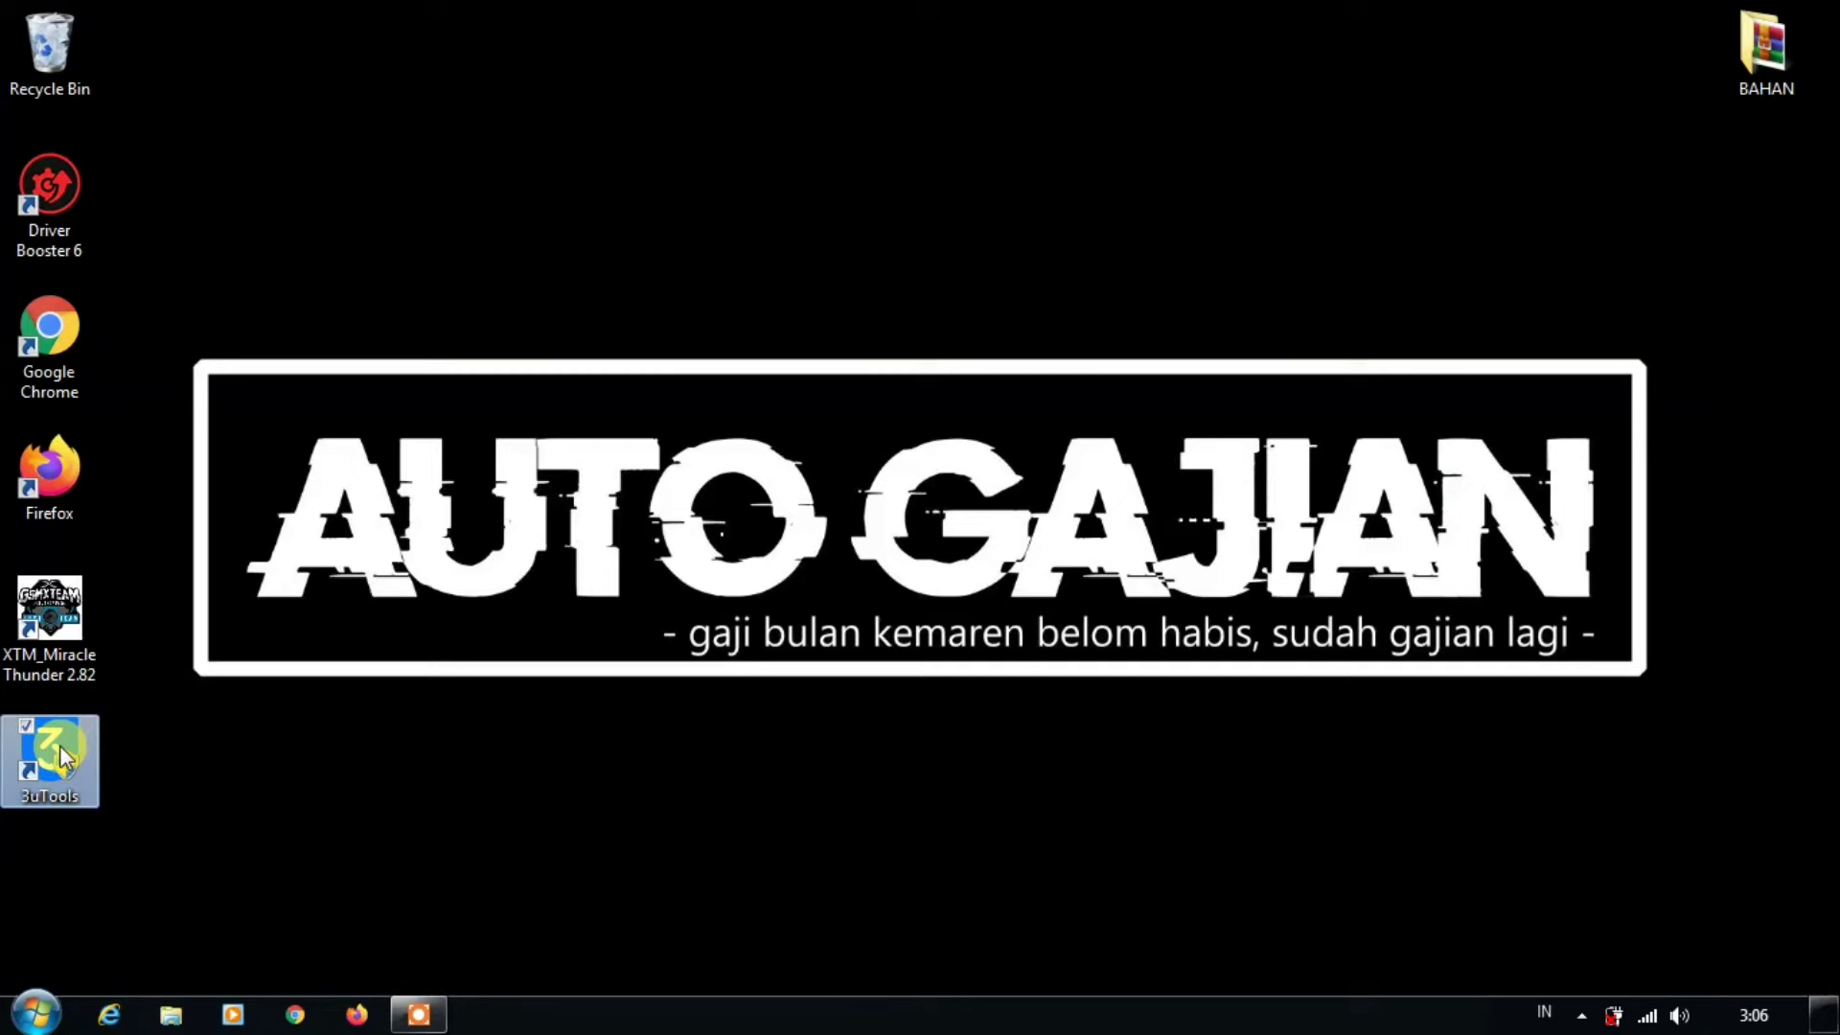
{"action": "double_click", "coordinate": [61, 757]}
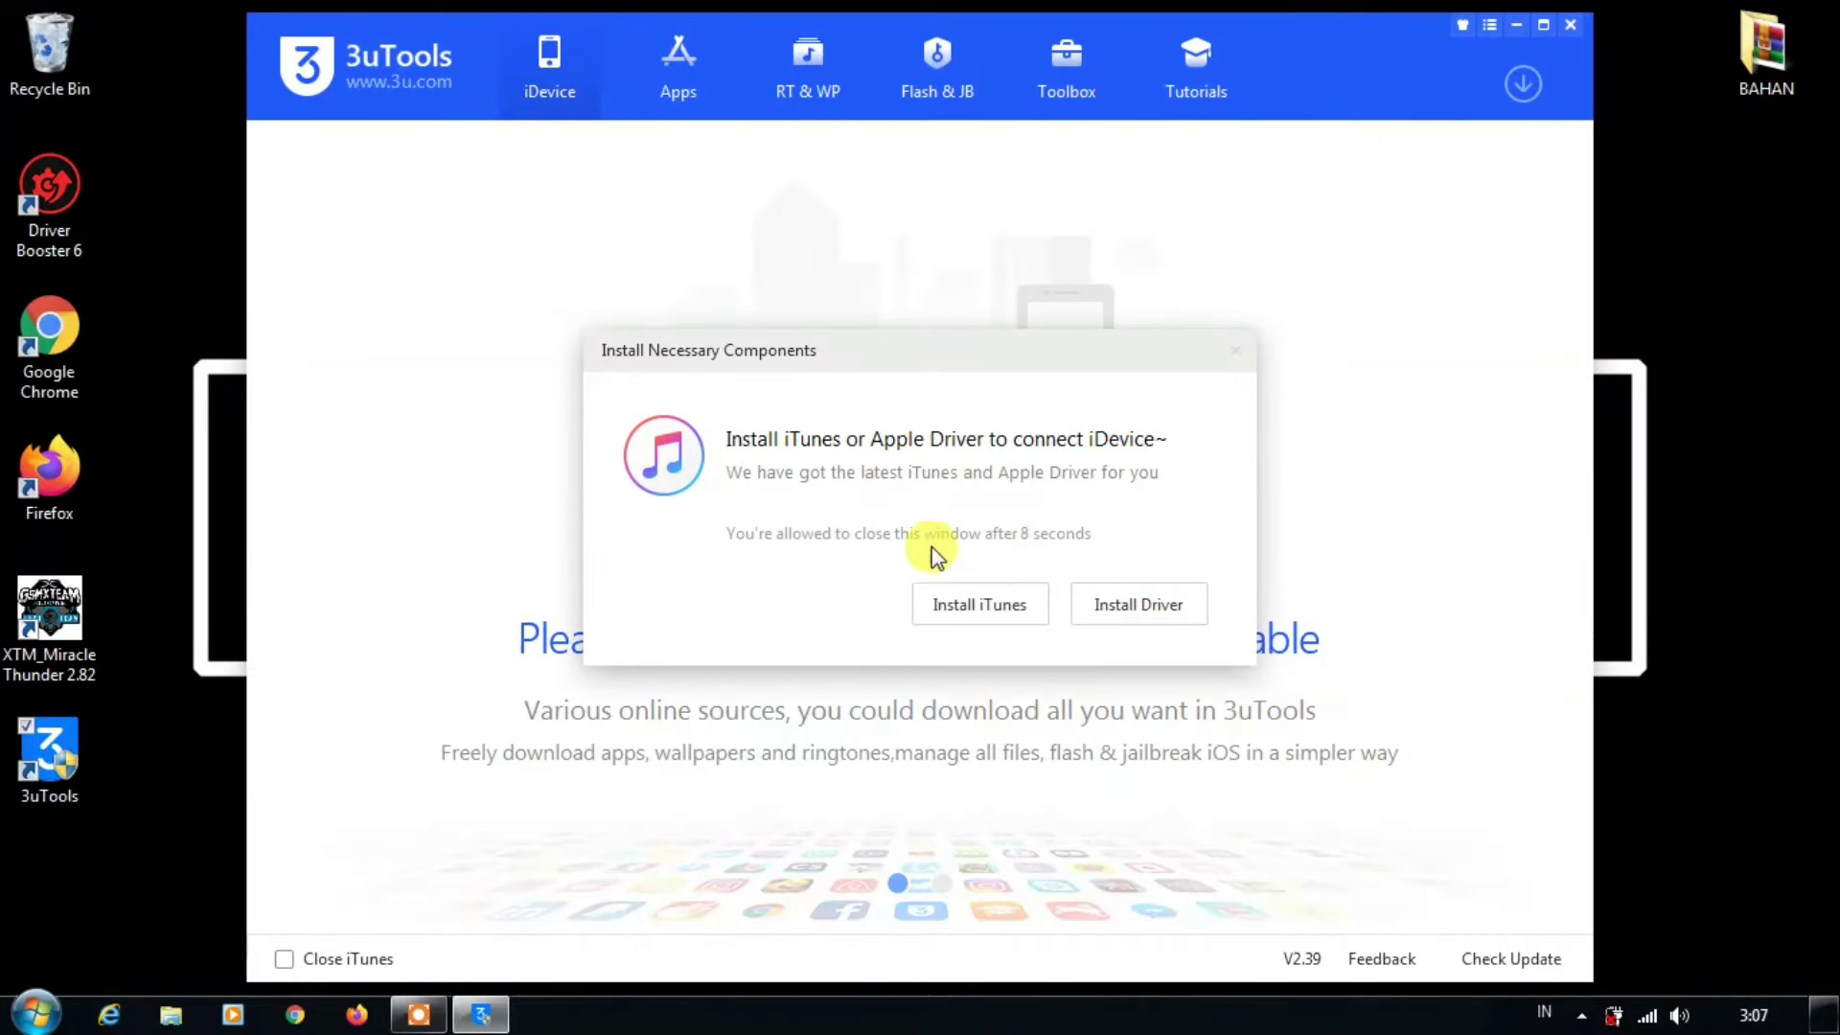
Install the Apple driver, confirm that the connected iPhone trusts this PC, and dismiss the connection reminder
{"action": "left_click", "coordinate": [1122, 608]}
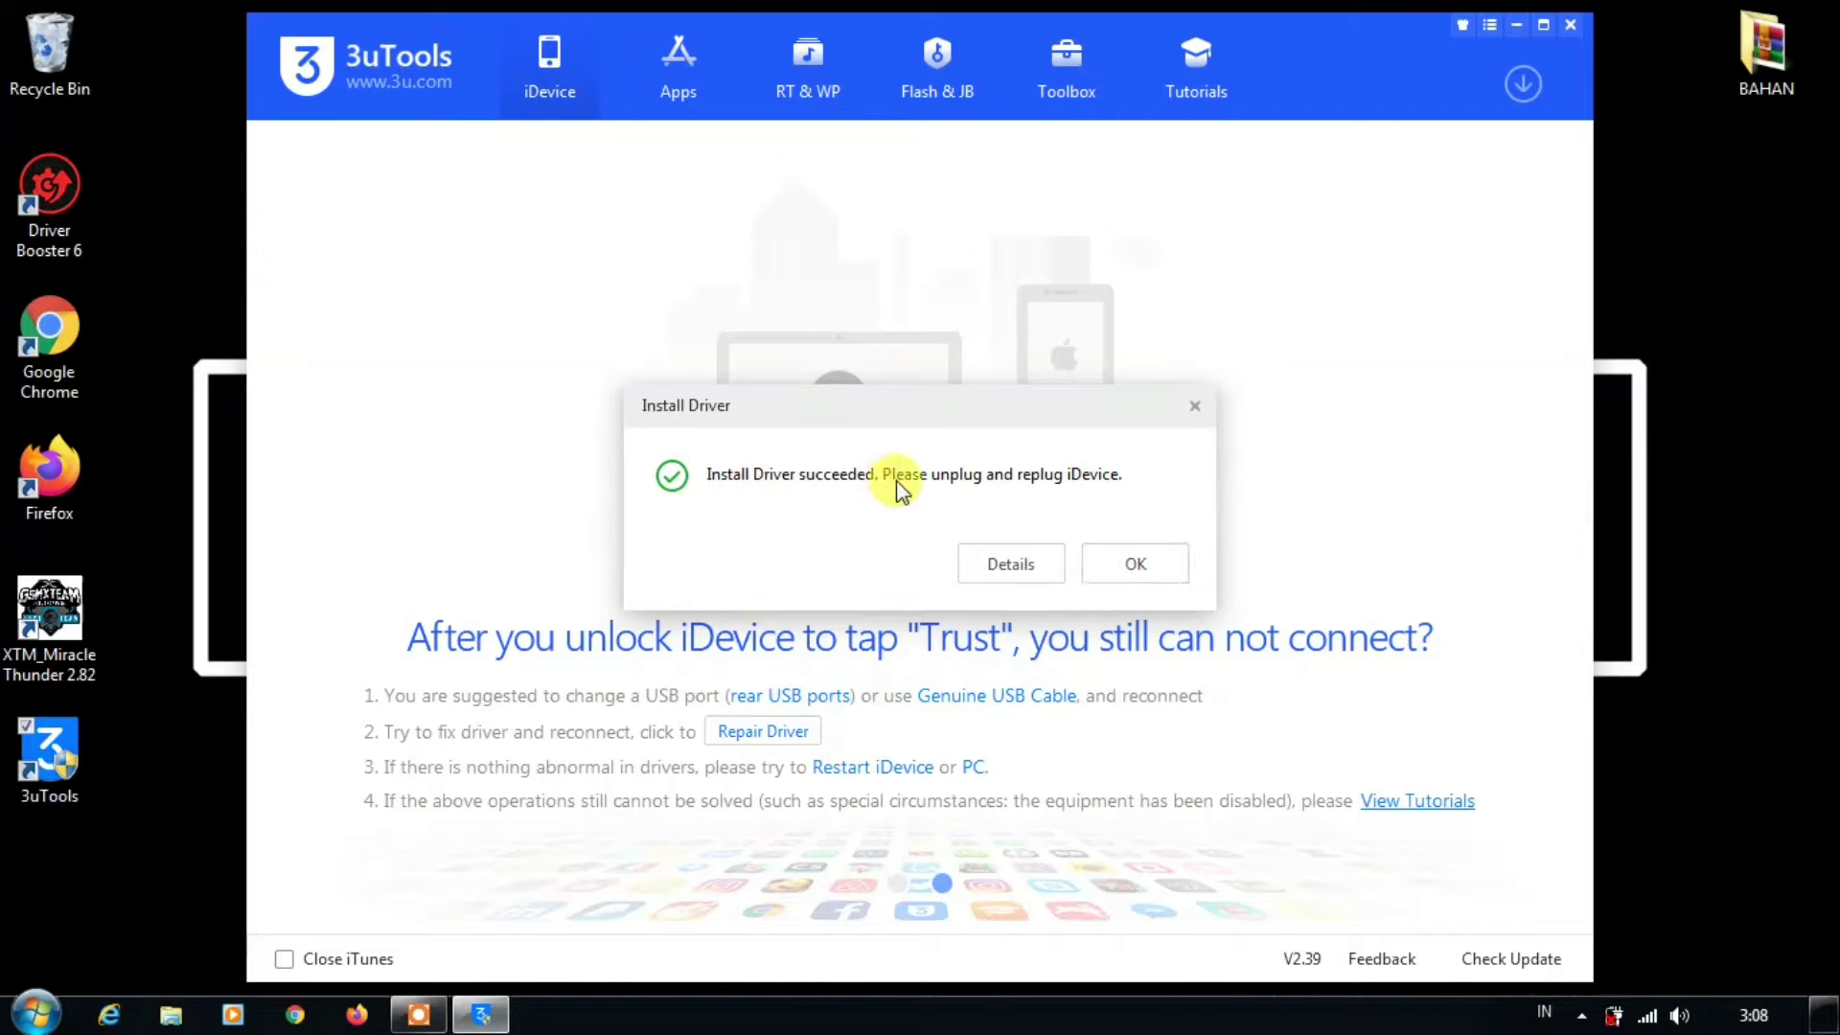
{"action": "left_click", "coordinate": [1136, 569]}
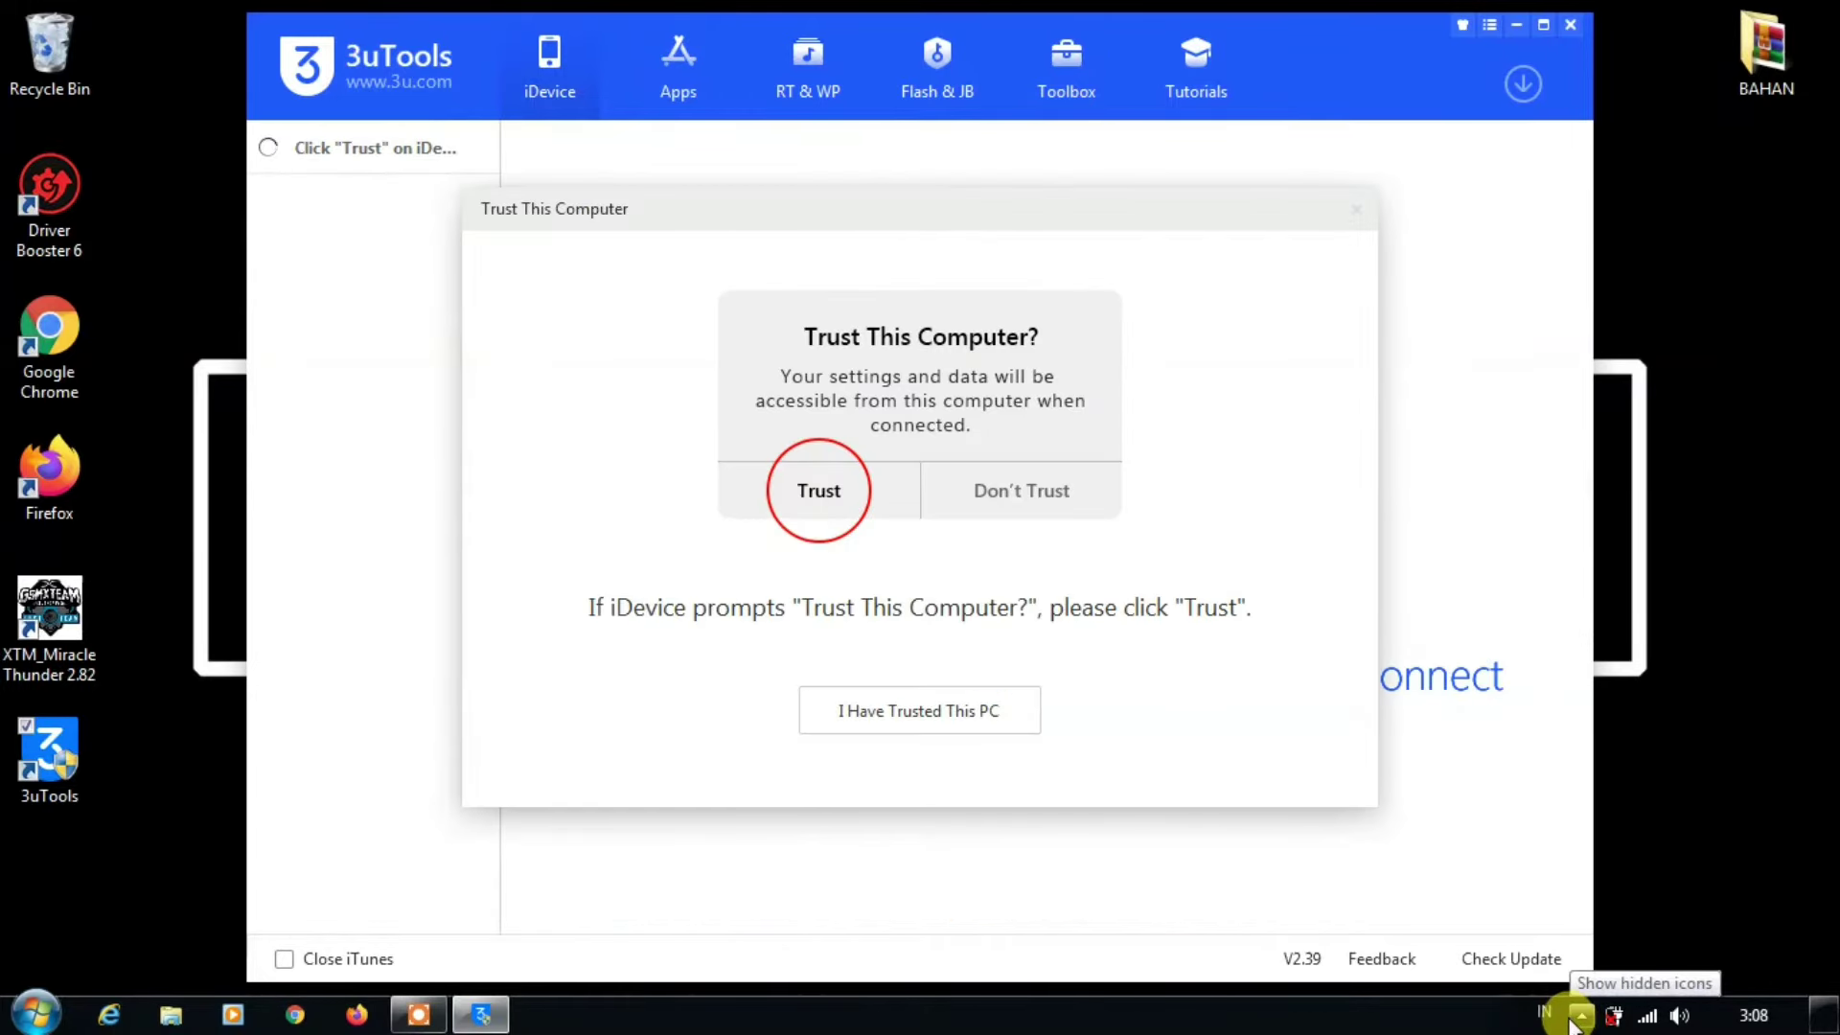
{"action": "left_click", "coordinate": [922, 714]}
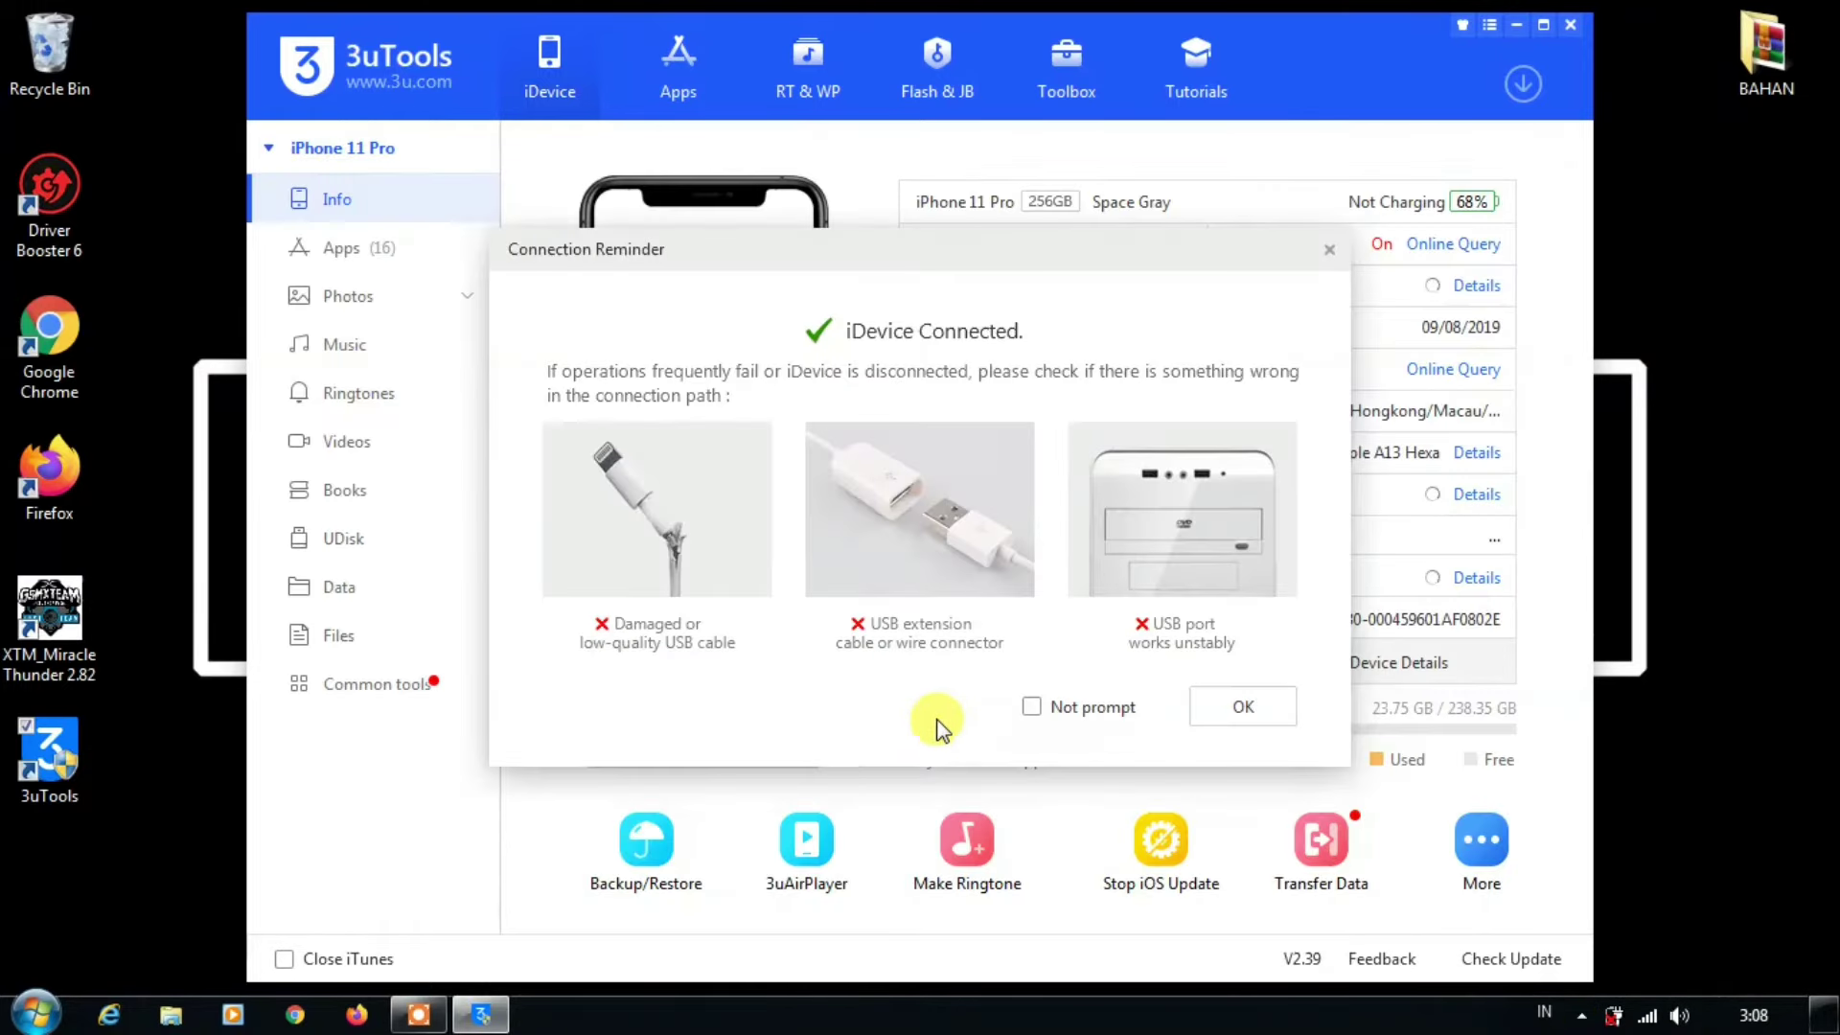
{"action": "left_click", "coordinate": [1244, 710]}
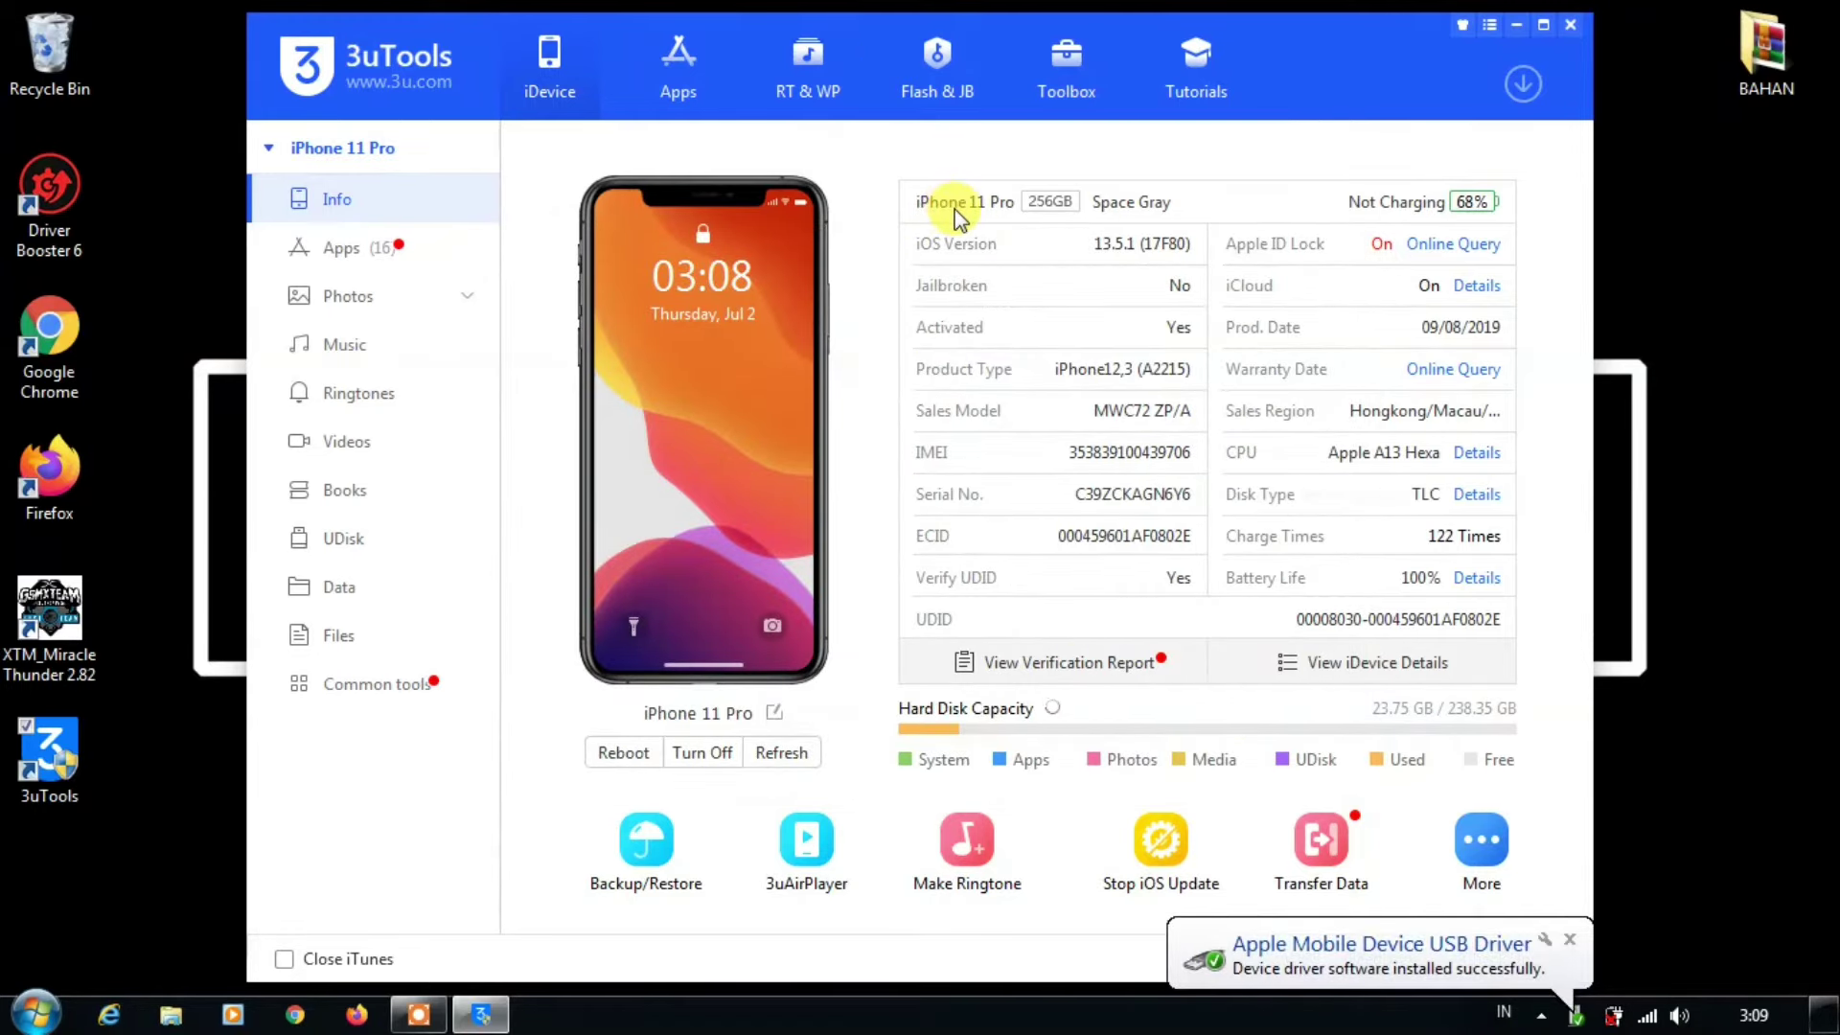
Open the Videos album in the iPhone's Camera Roll and select the 05:51 and 09:10 videos
{"action": "left_click", "coordinate": [350, 293]}
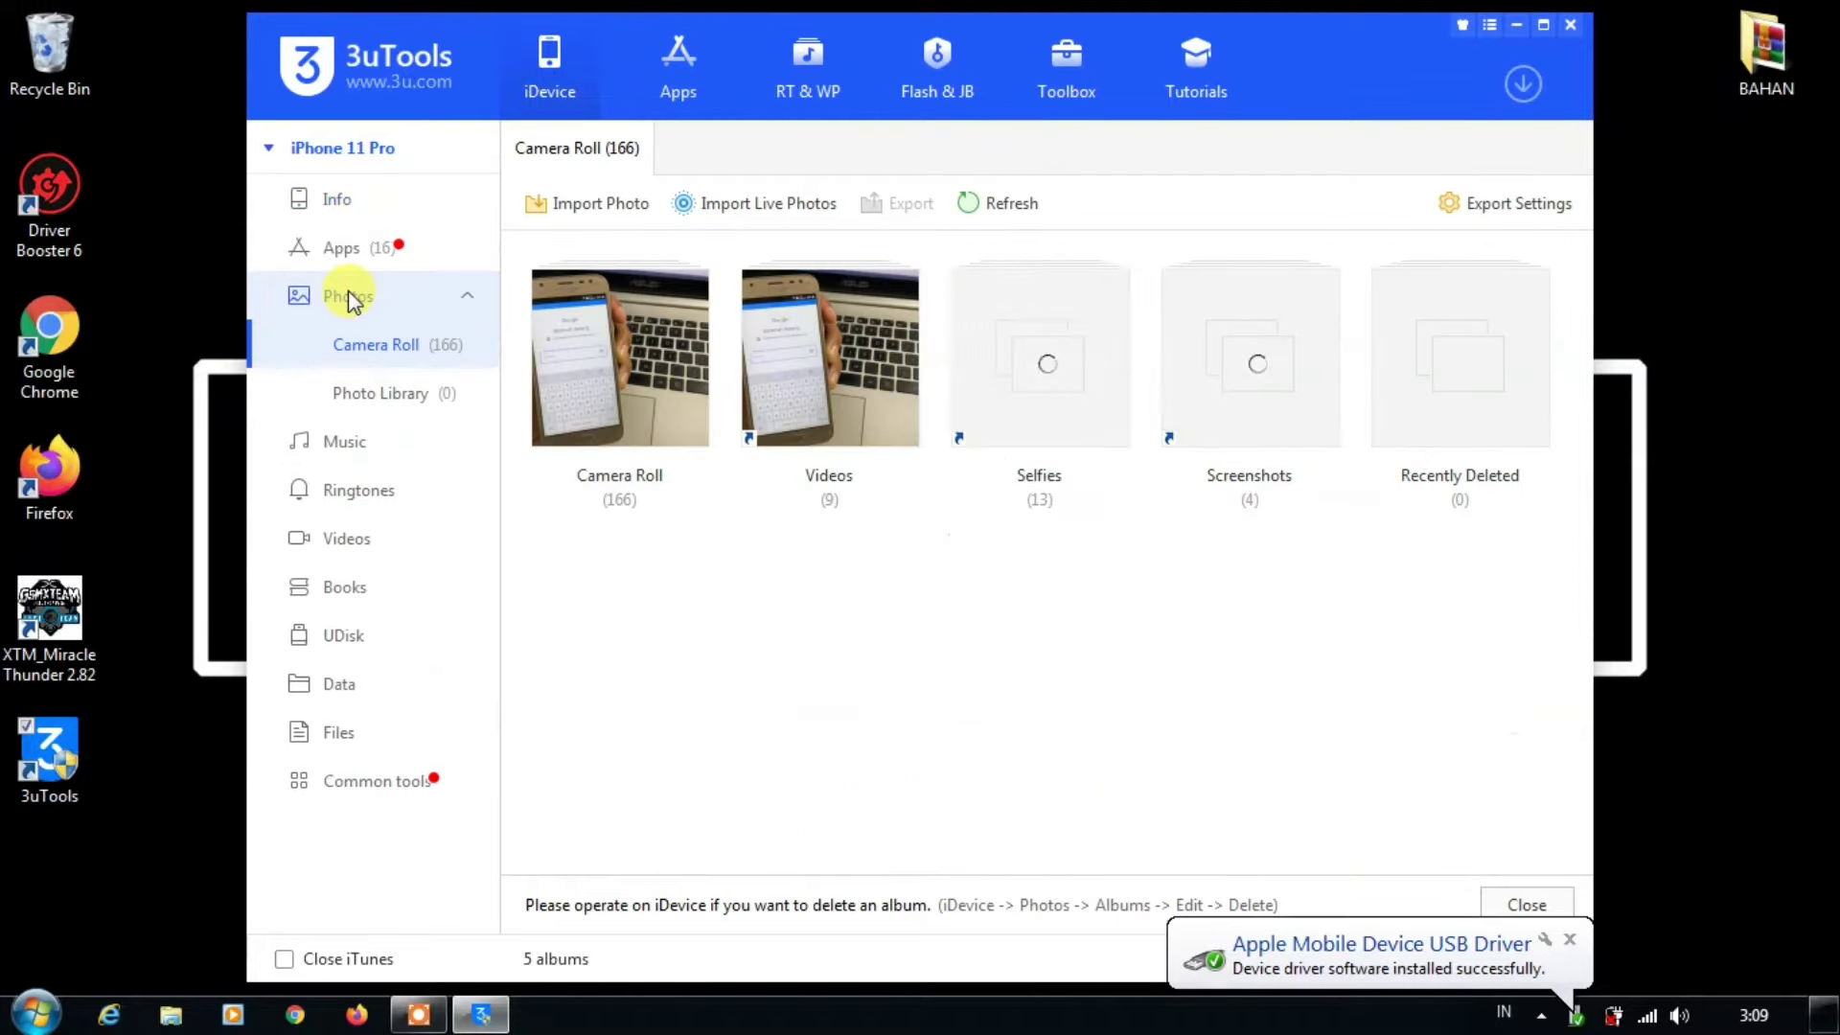
{"action": "left_click", "coordinate": [837, 371]}
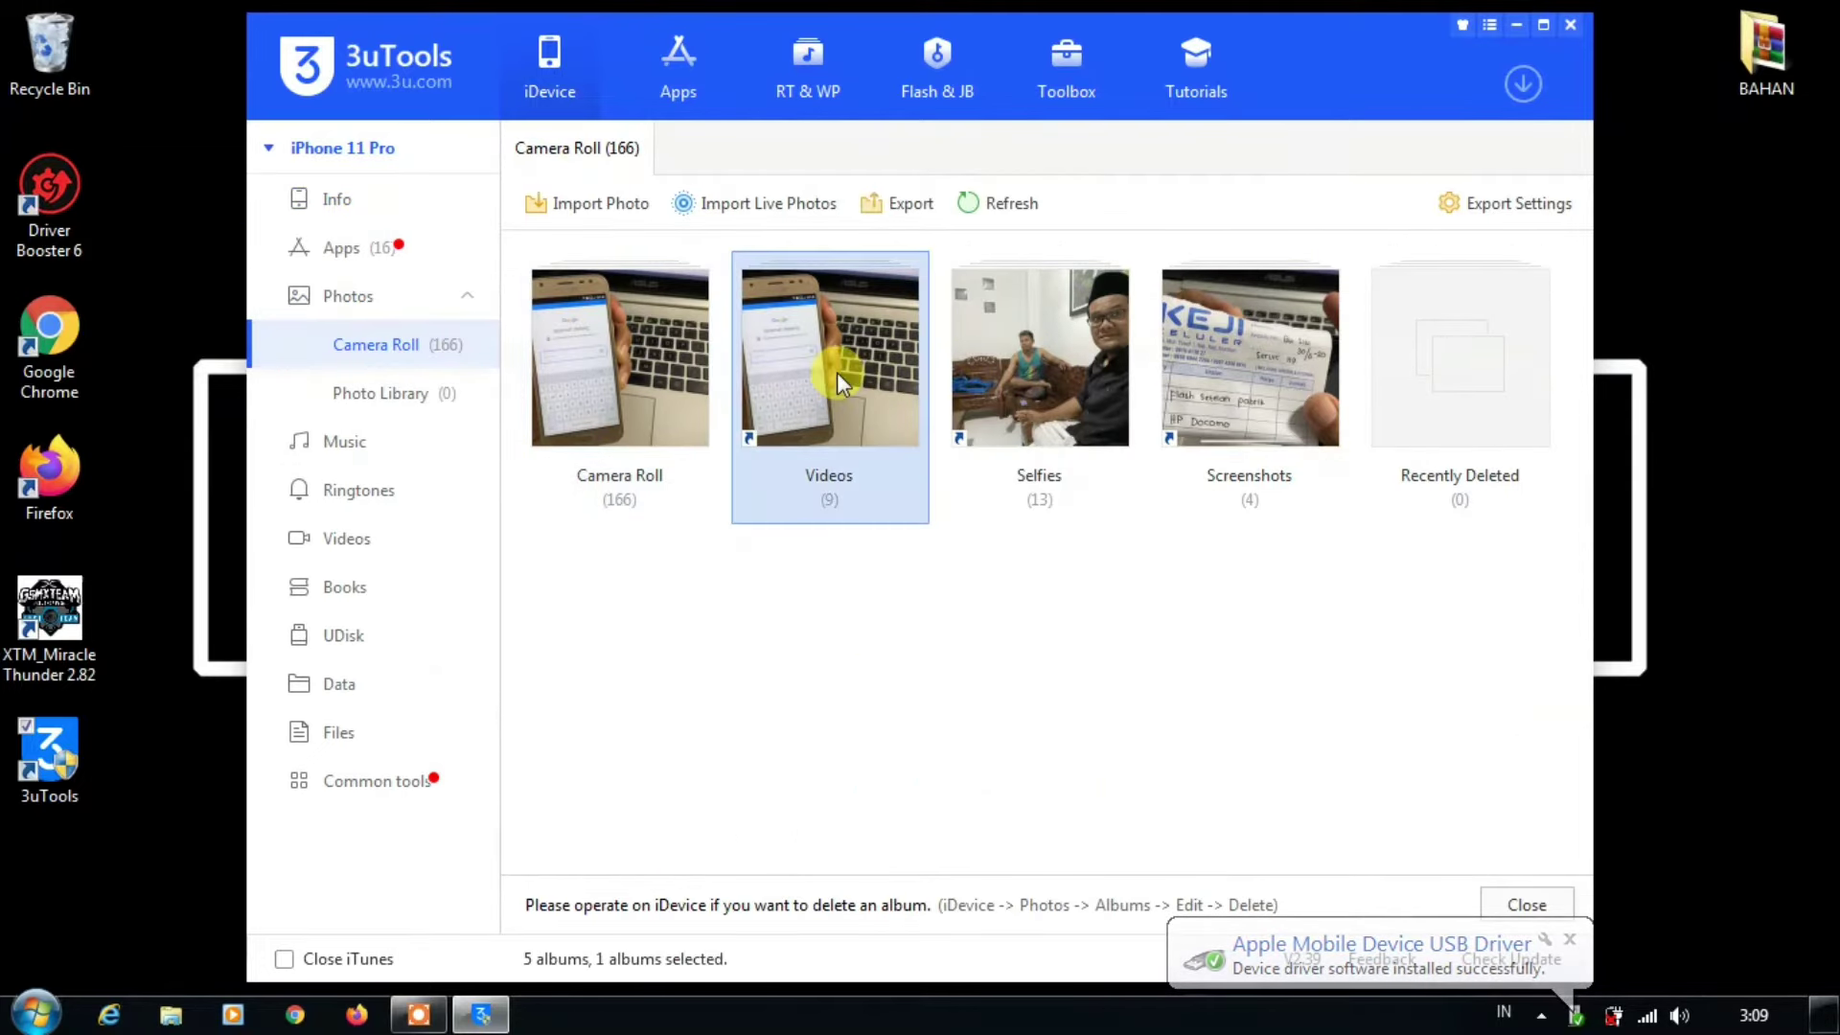
{"action": "double_click", "coordinate": [837, 374]}
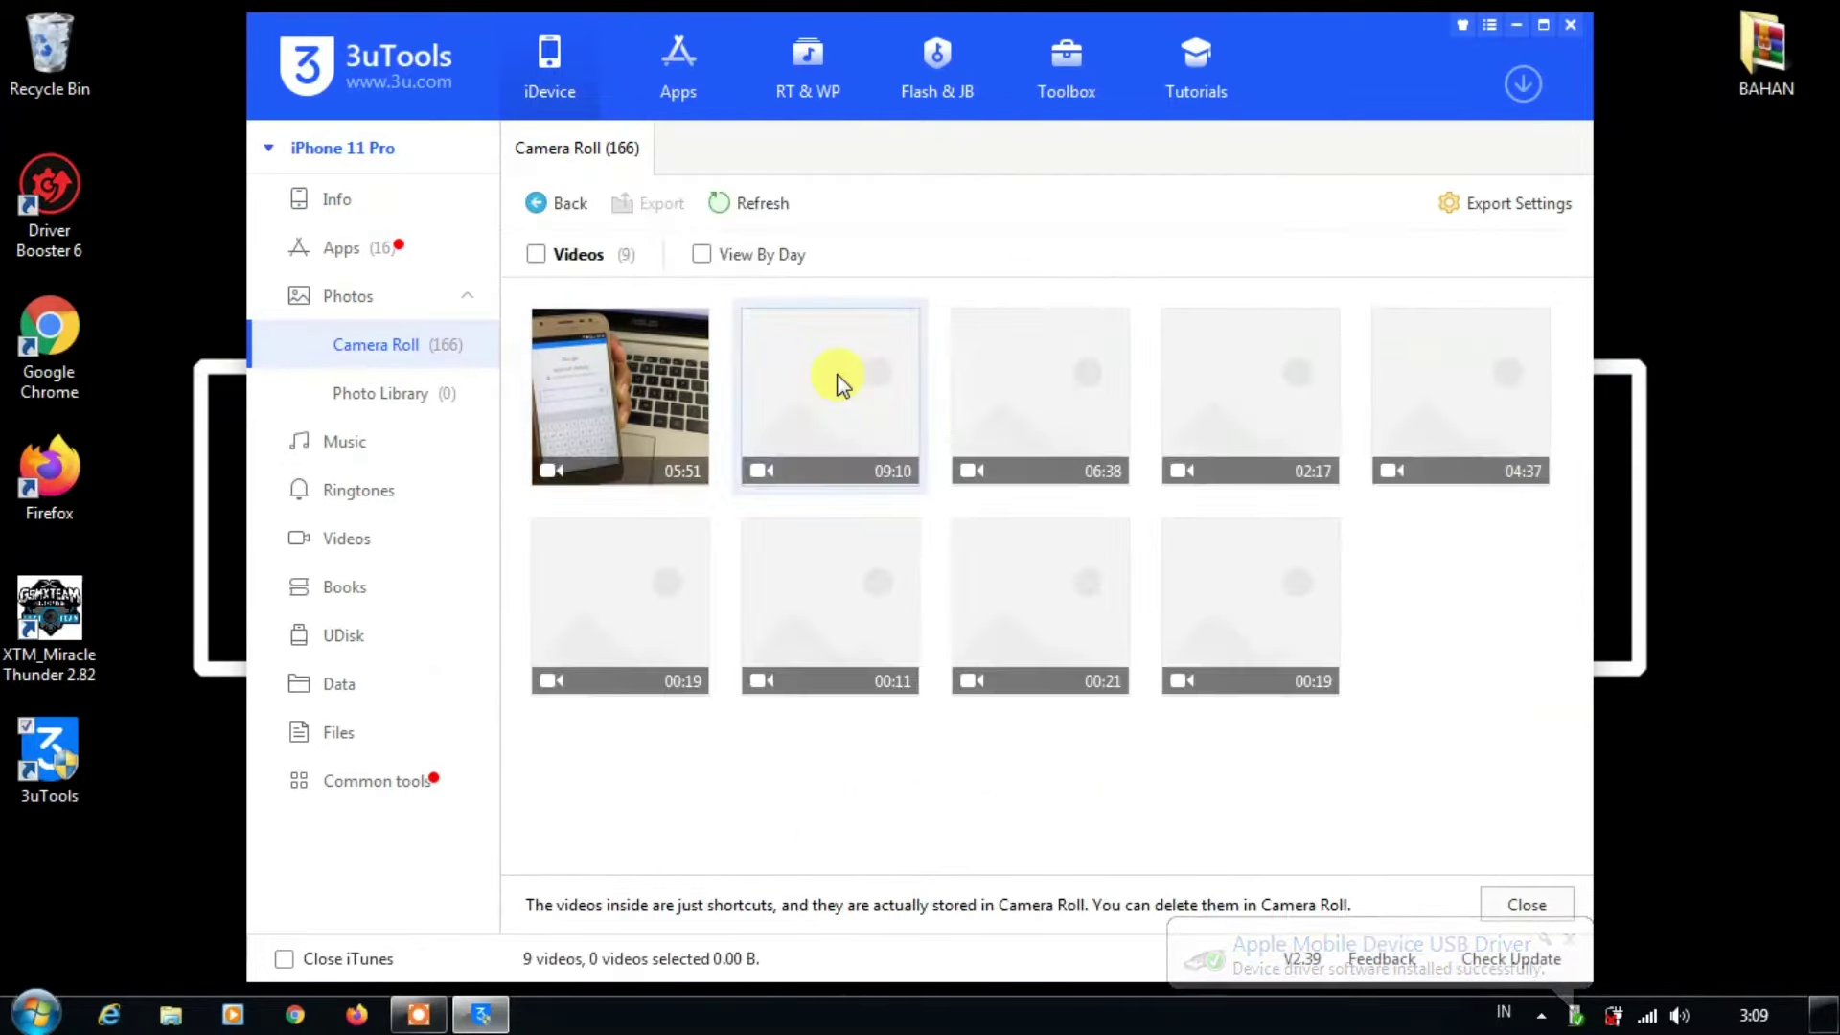
{"action": "left_click", "coordinate": [640, 395]}
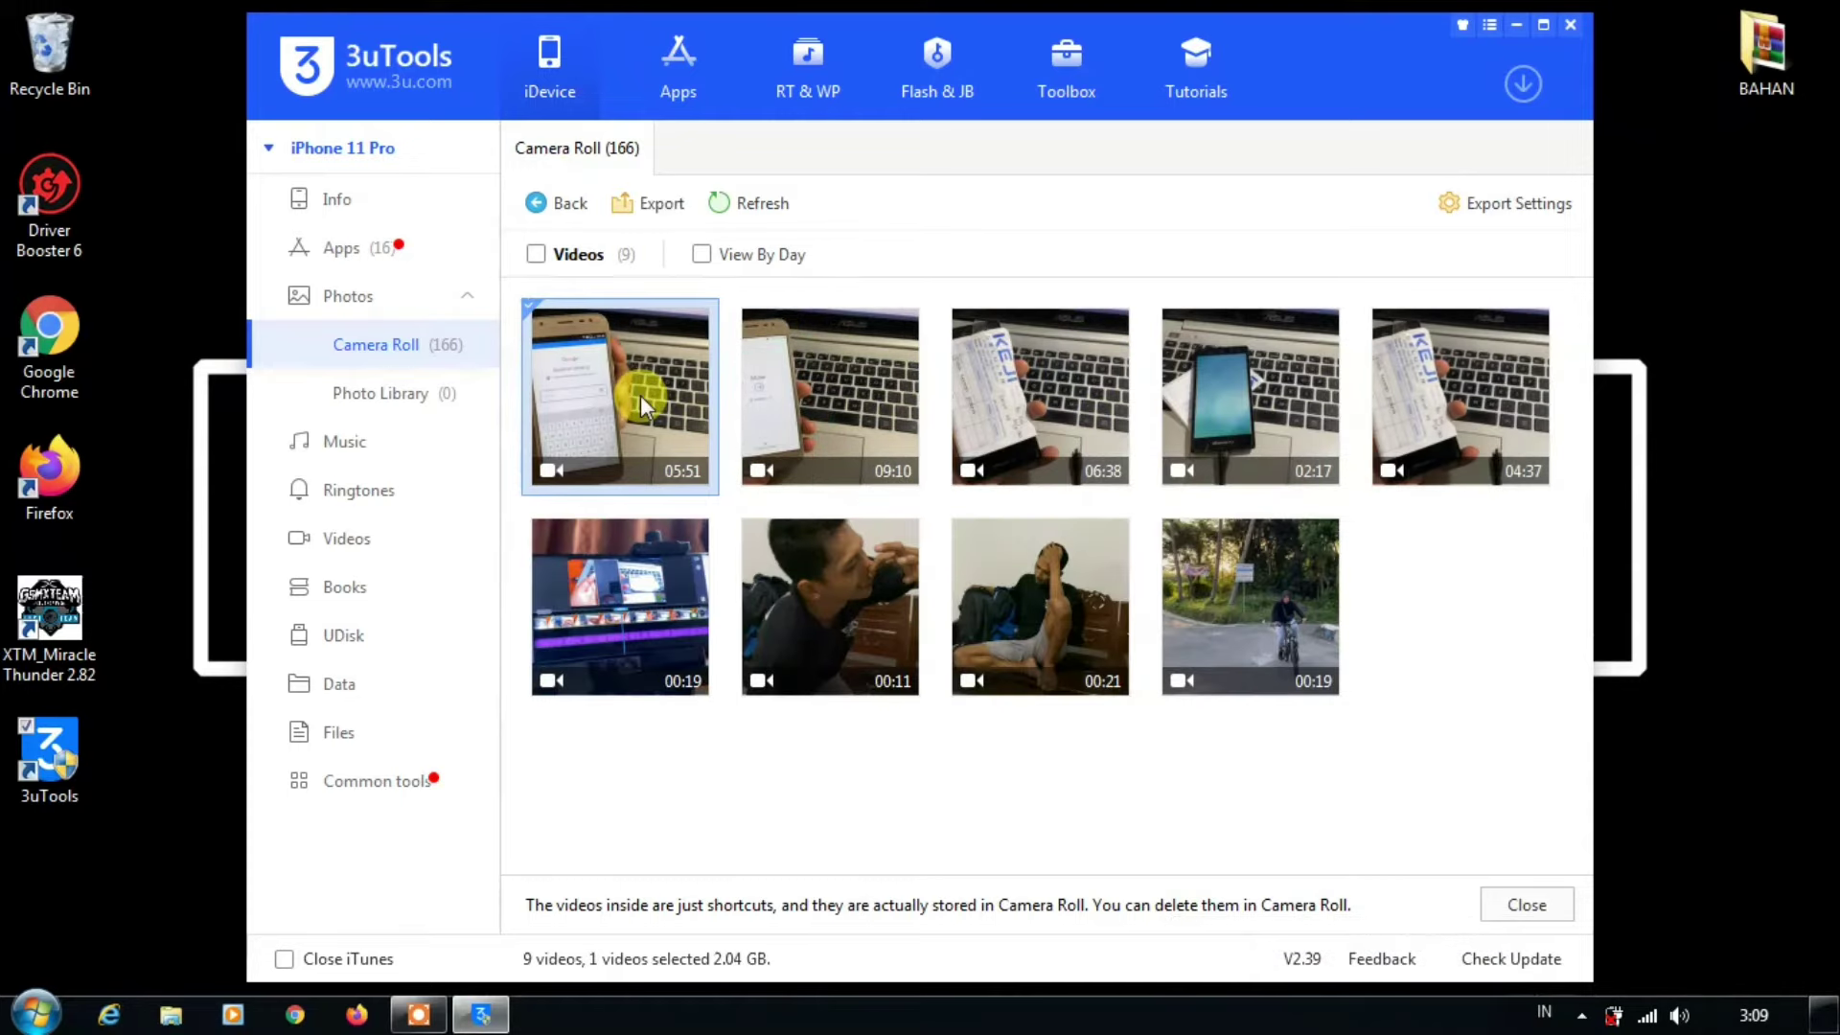
{"action": "left_click", "coordinate": [781, 410]}
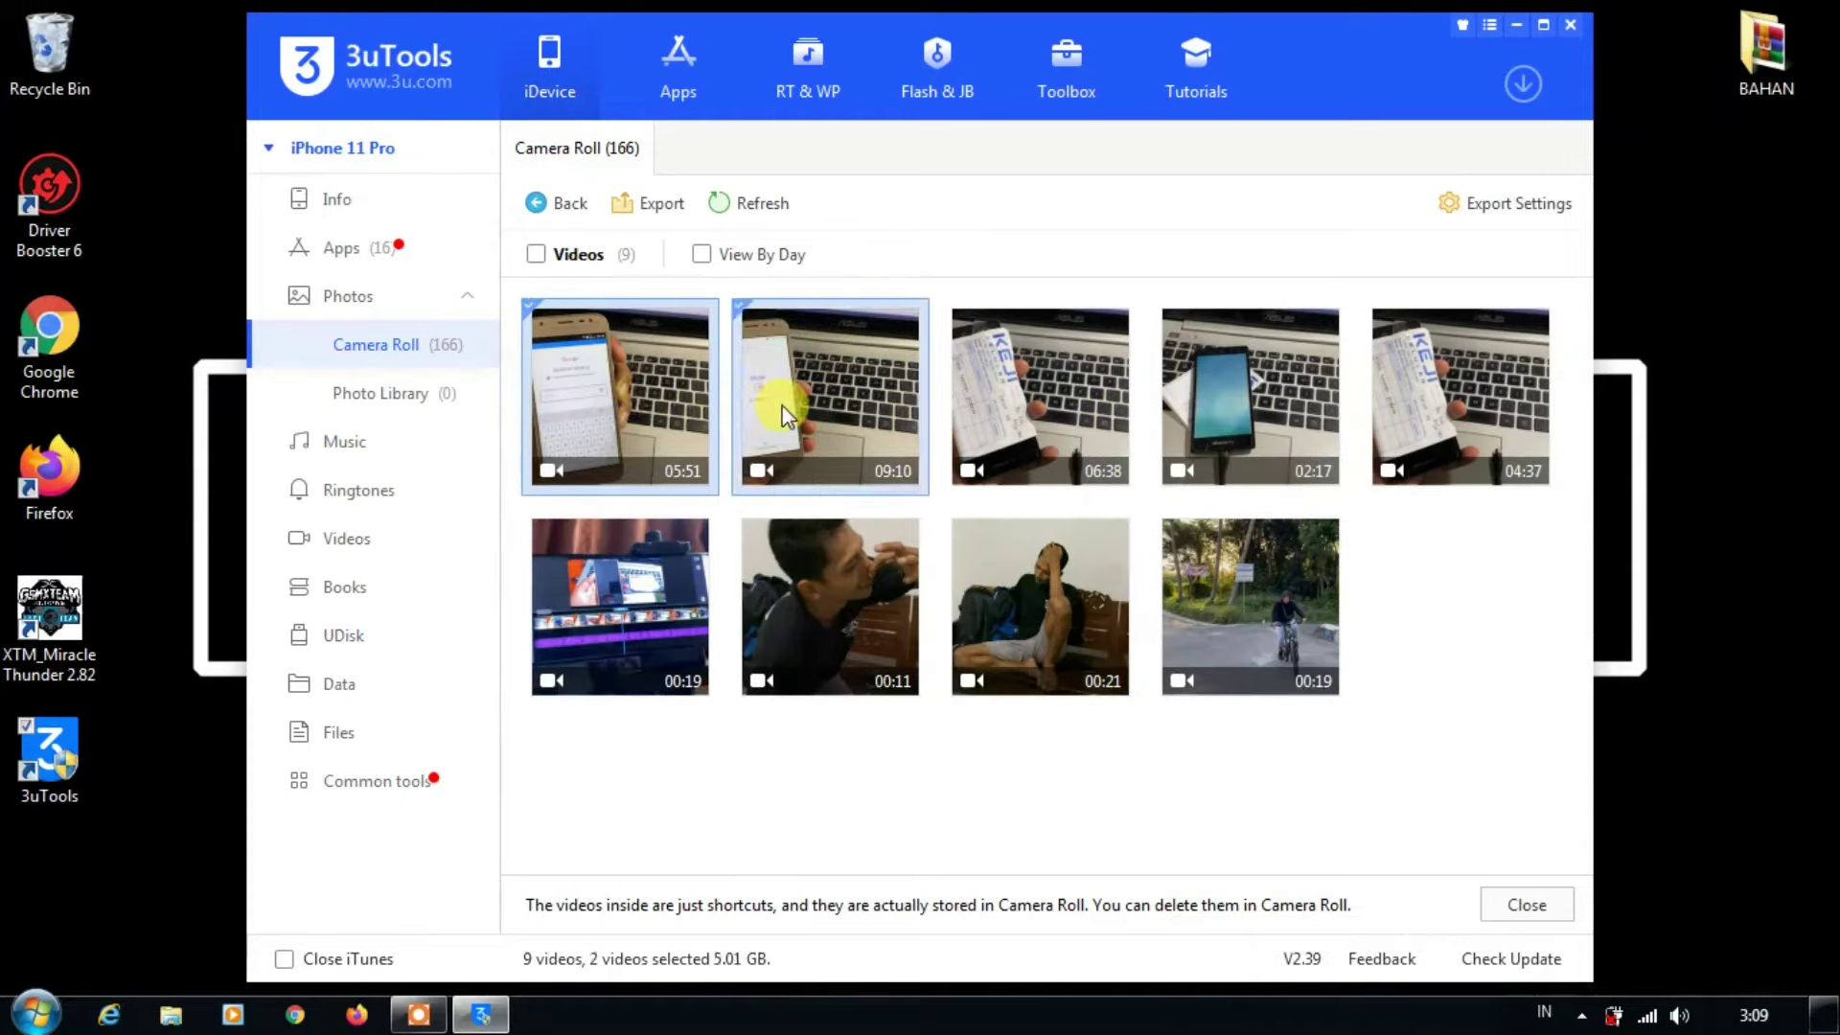
Export the selected videos to the Desktop, creating a "Videos" folder there
{"action": "left_click", "coordinate": [650, 208]}
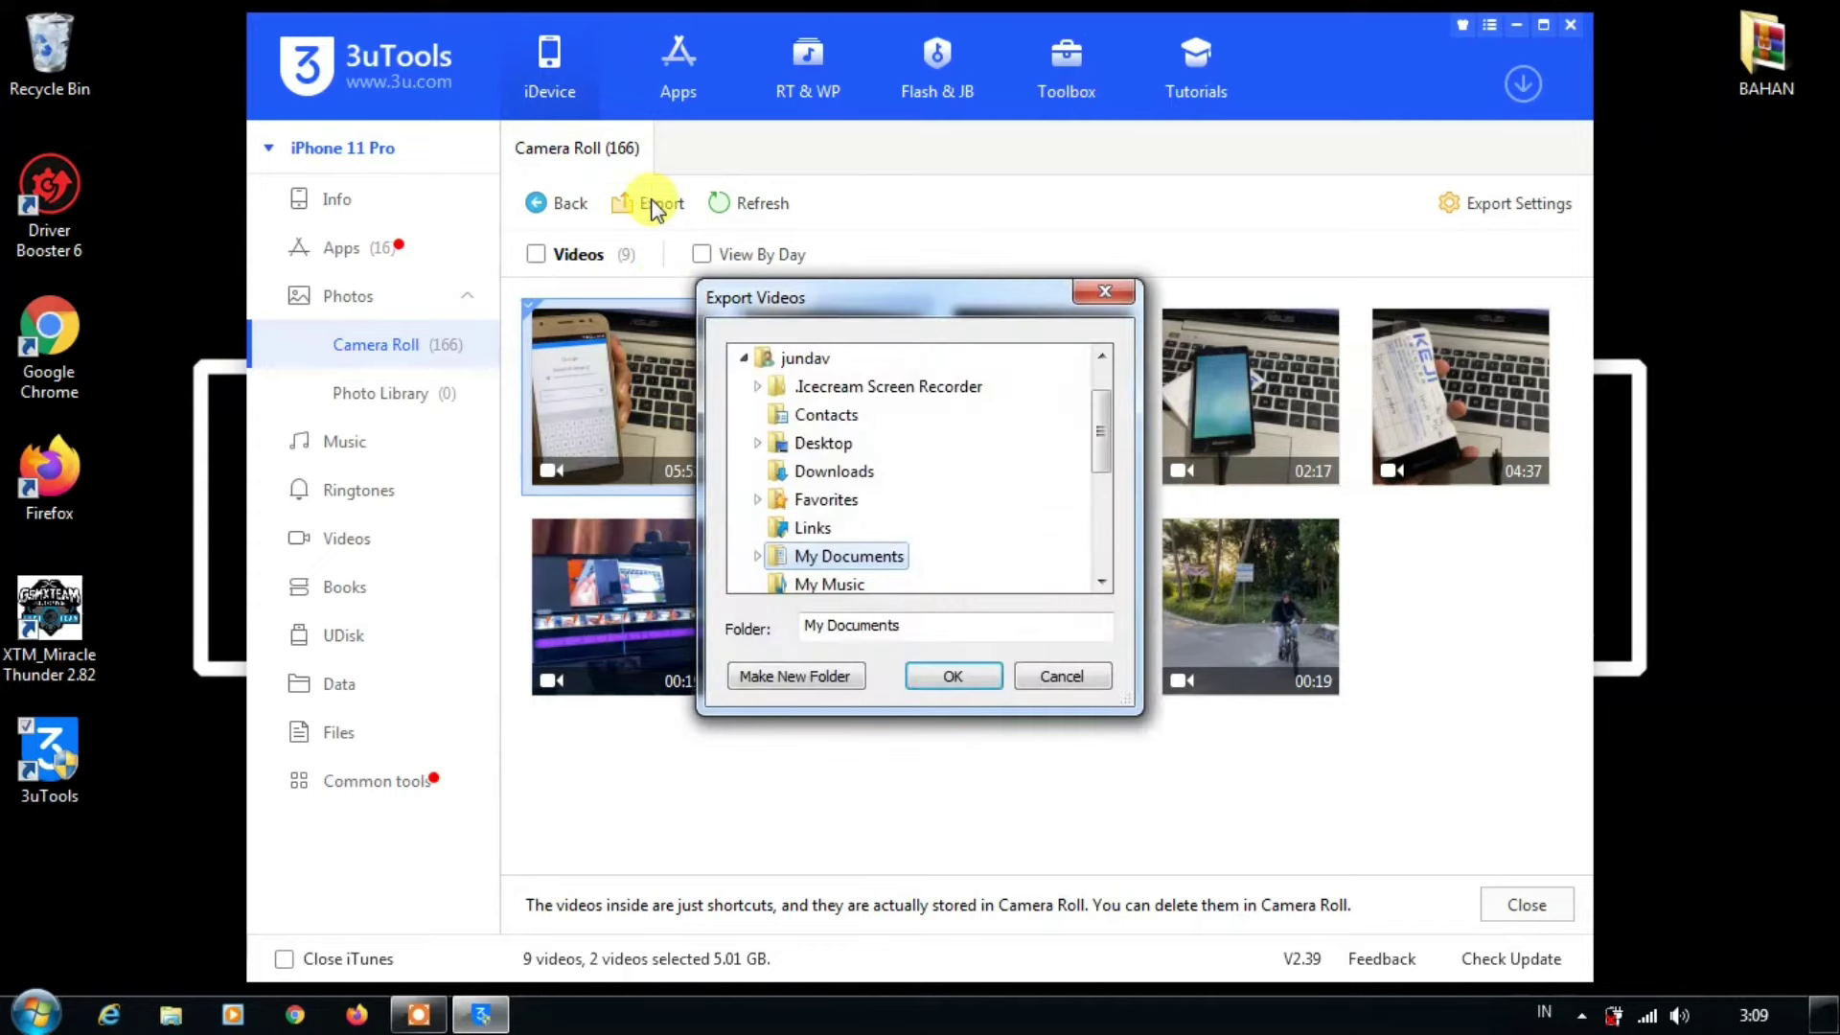
{"action": "left_click", "coordinate": [801, 443]}
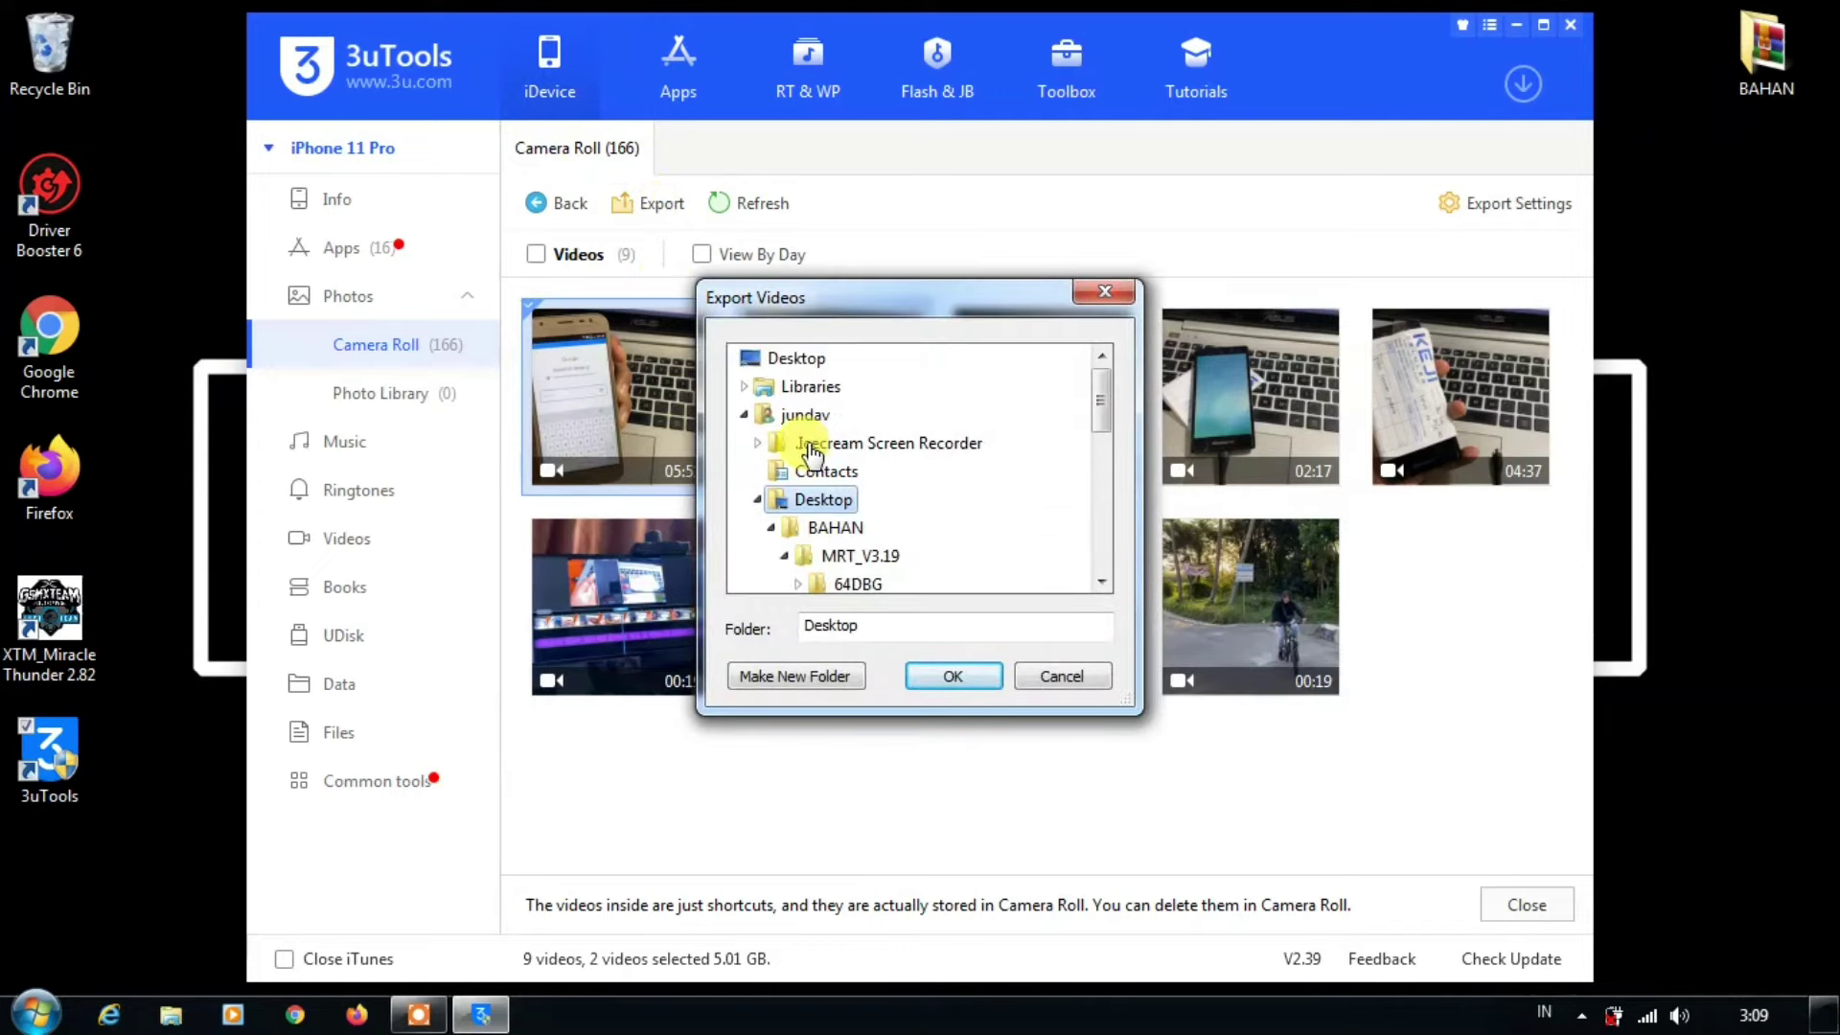
{"action": "left_click", "coordinate": [928, 682]}
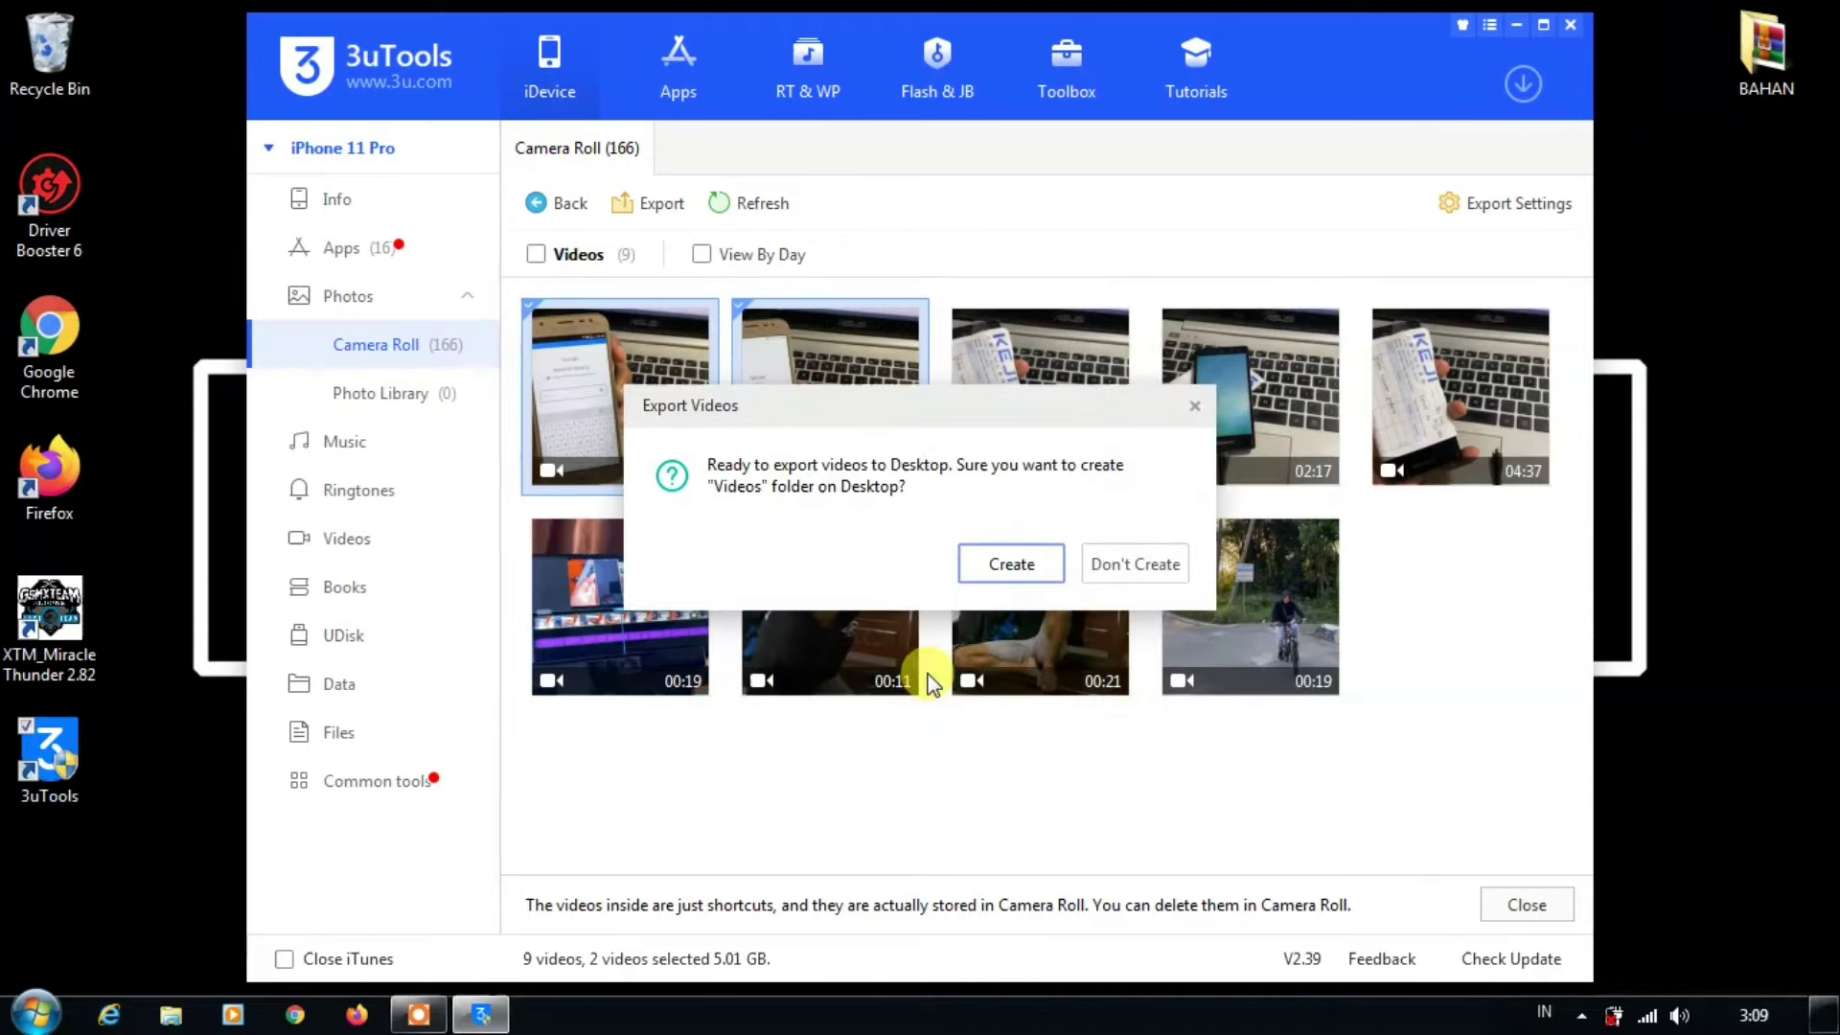
{"action": "left_click", "coordinate": [1002, 562]}
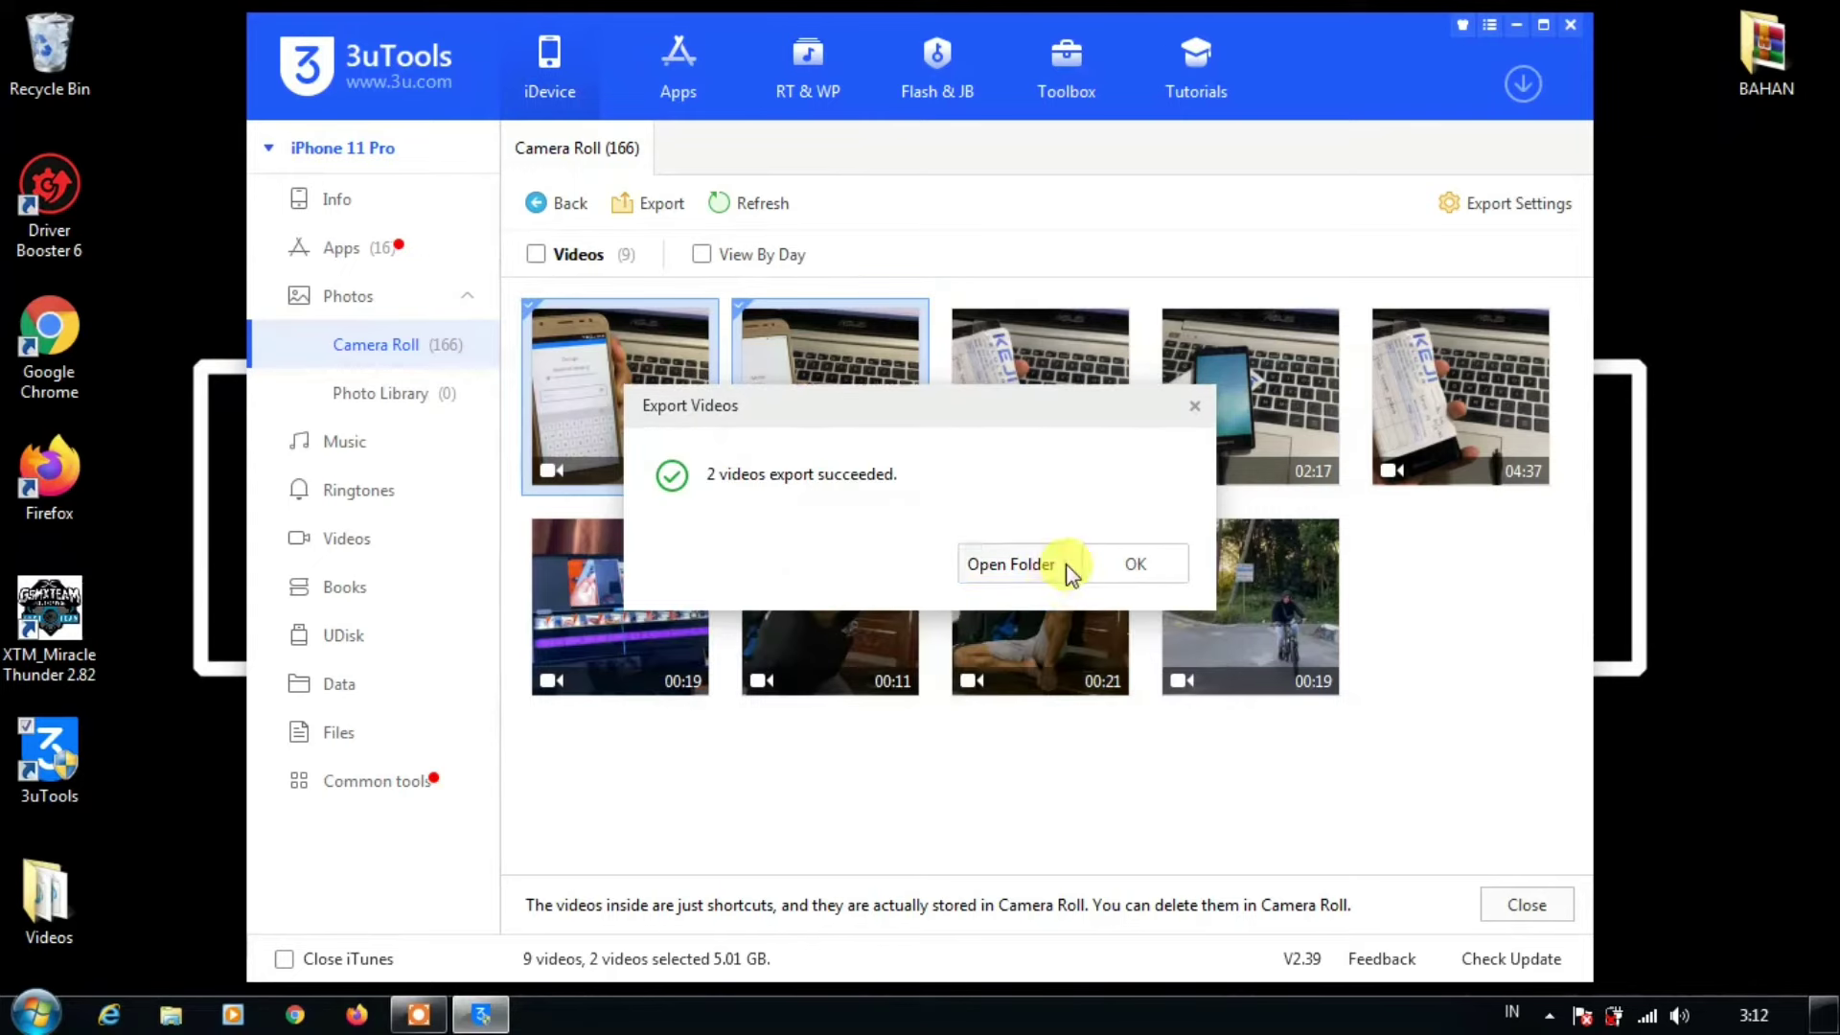
{"action": "left_click", "coordinate": [1138, 567]}
Open the Videos folder on the desktop to check the exported files, and close it
{"action": "double_click", "coordinate": [42, 942]}
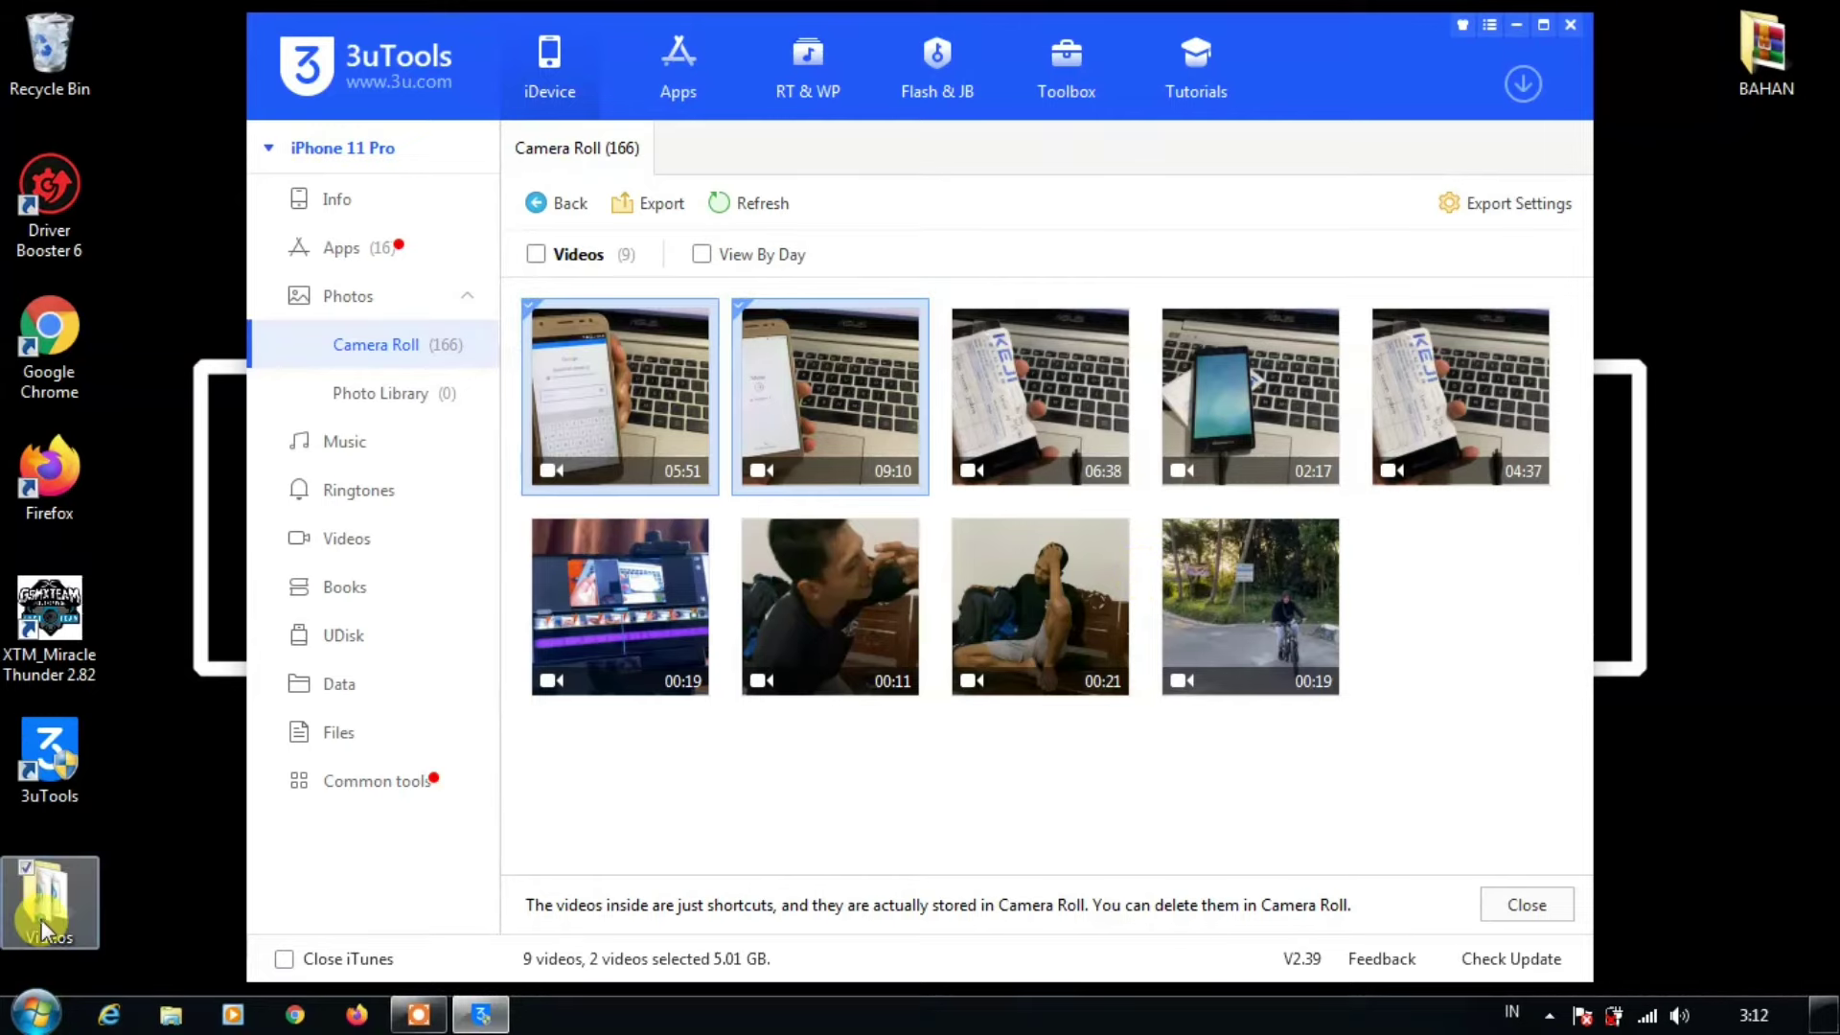
{"action": "left_click_drag", "start_coordinate": [1195, 376], "coordinate": [997, 218]}
{"action": "left_click", "coordinate": [1089, 378]}
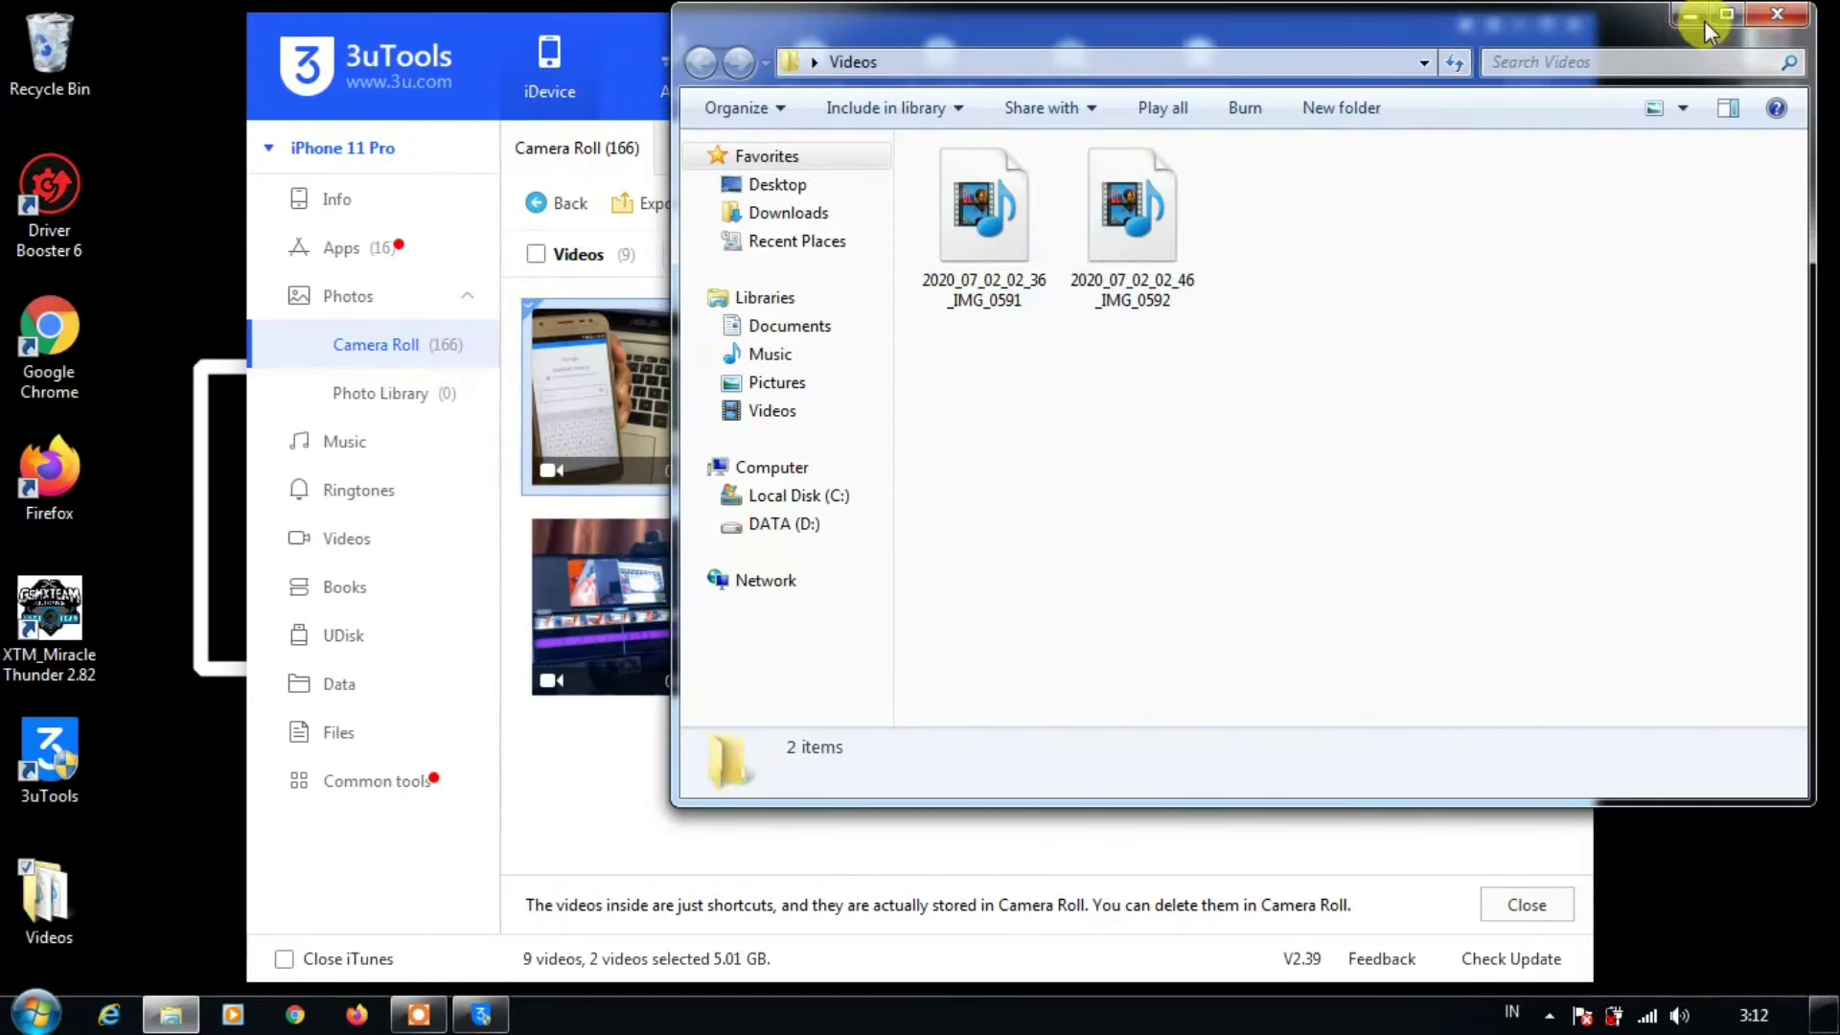
{"action": "left_click", "coordinate": [1777, 14]}
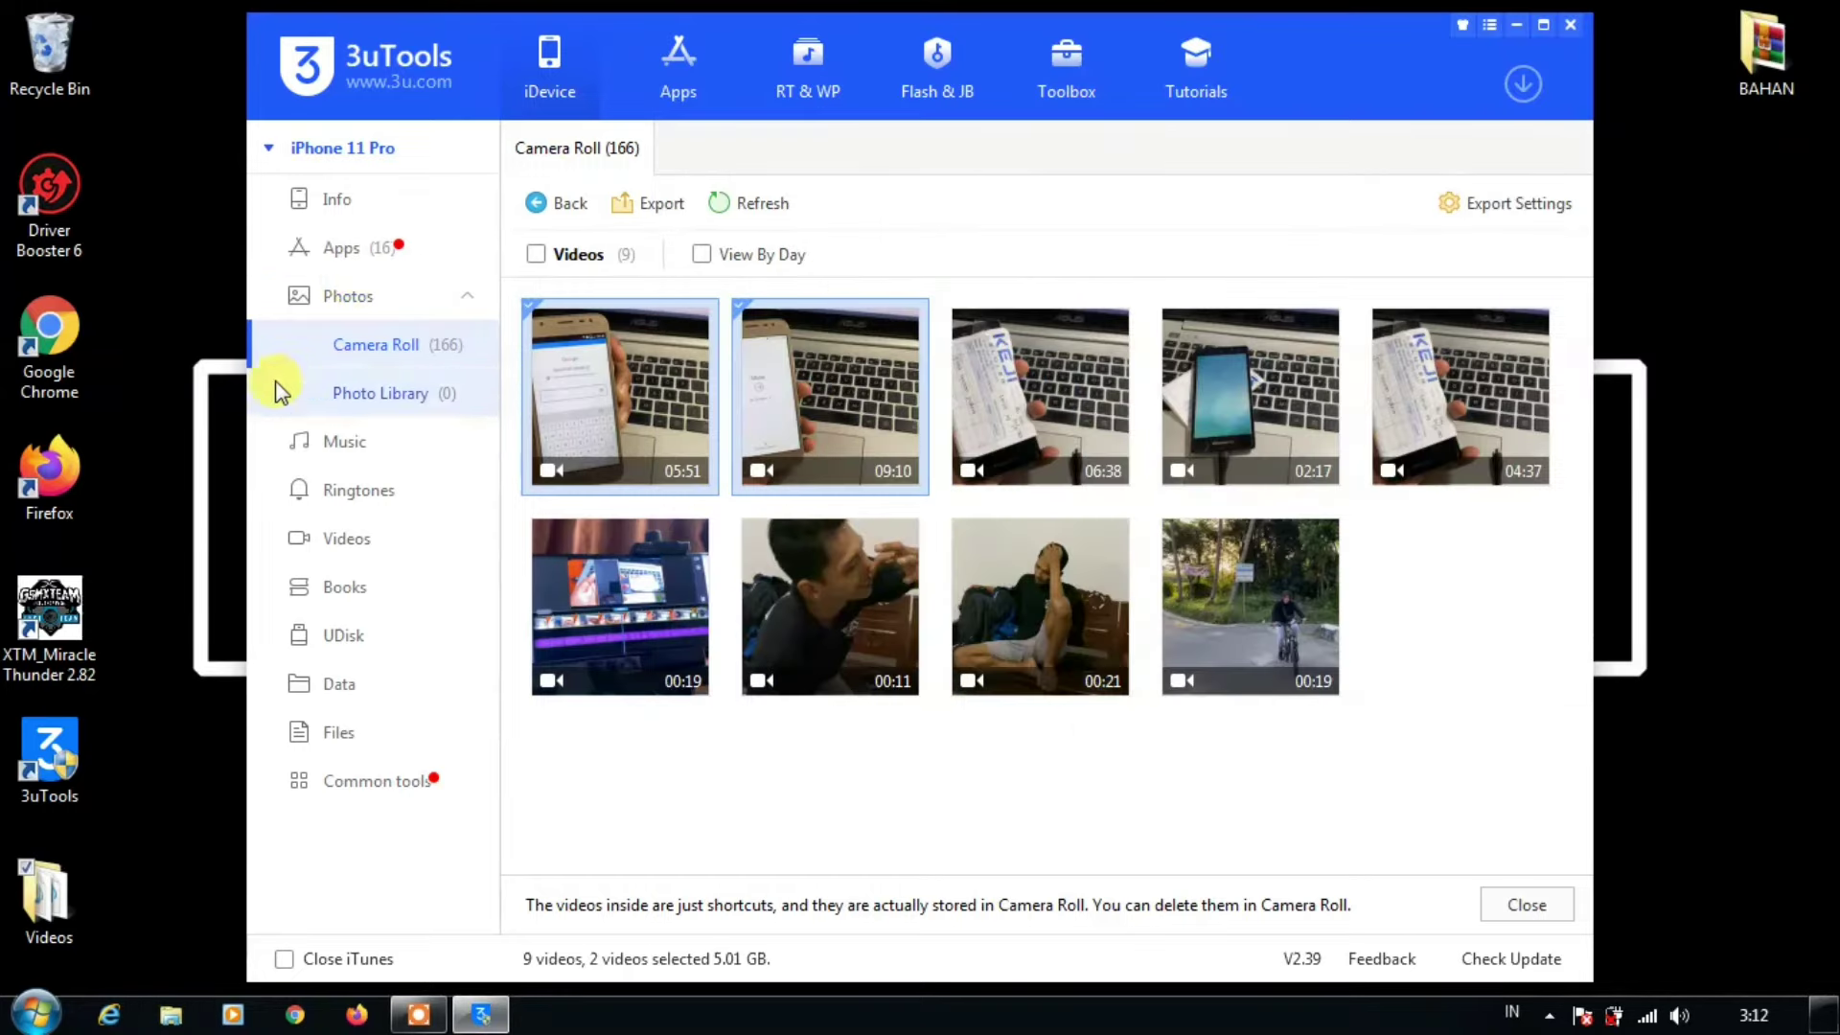
Leave the Videos album, open the Selfies album in the Camera Roll and select the third photo in the first row
{"action": "left_click", "coordinate": [328, 297]}
{"action": "left_click", "coordinate": [329, 296]}
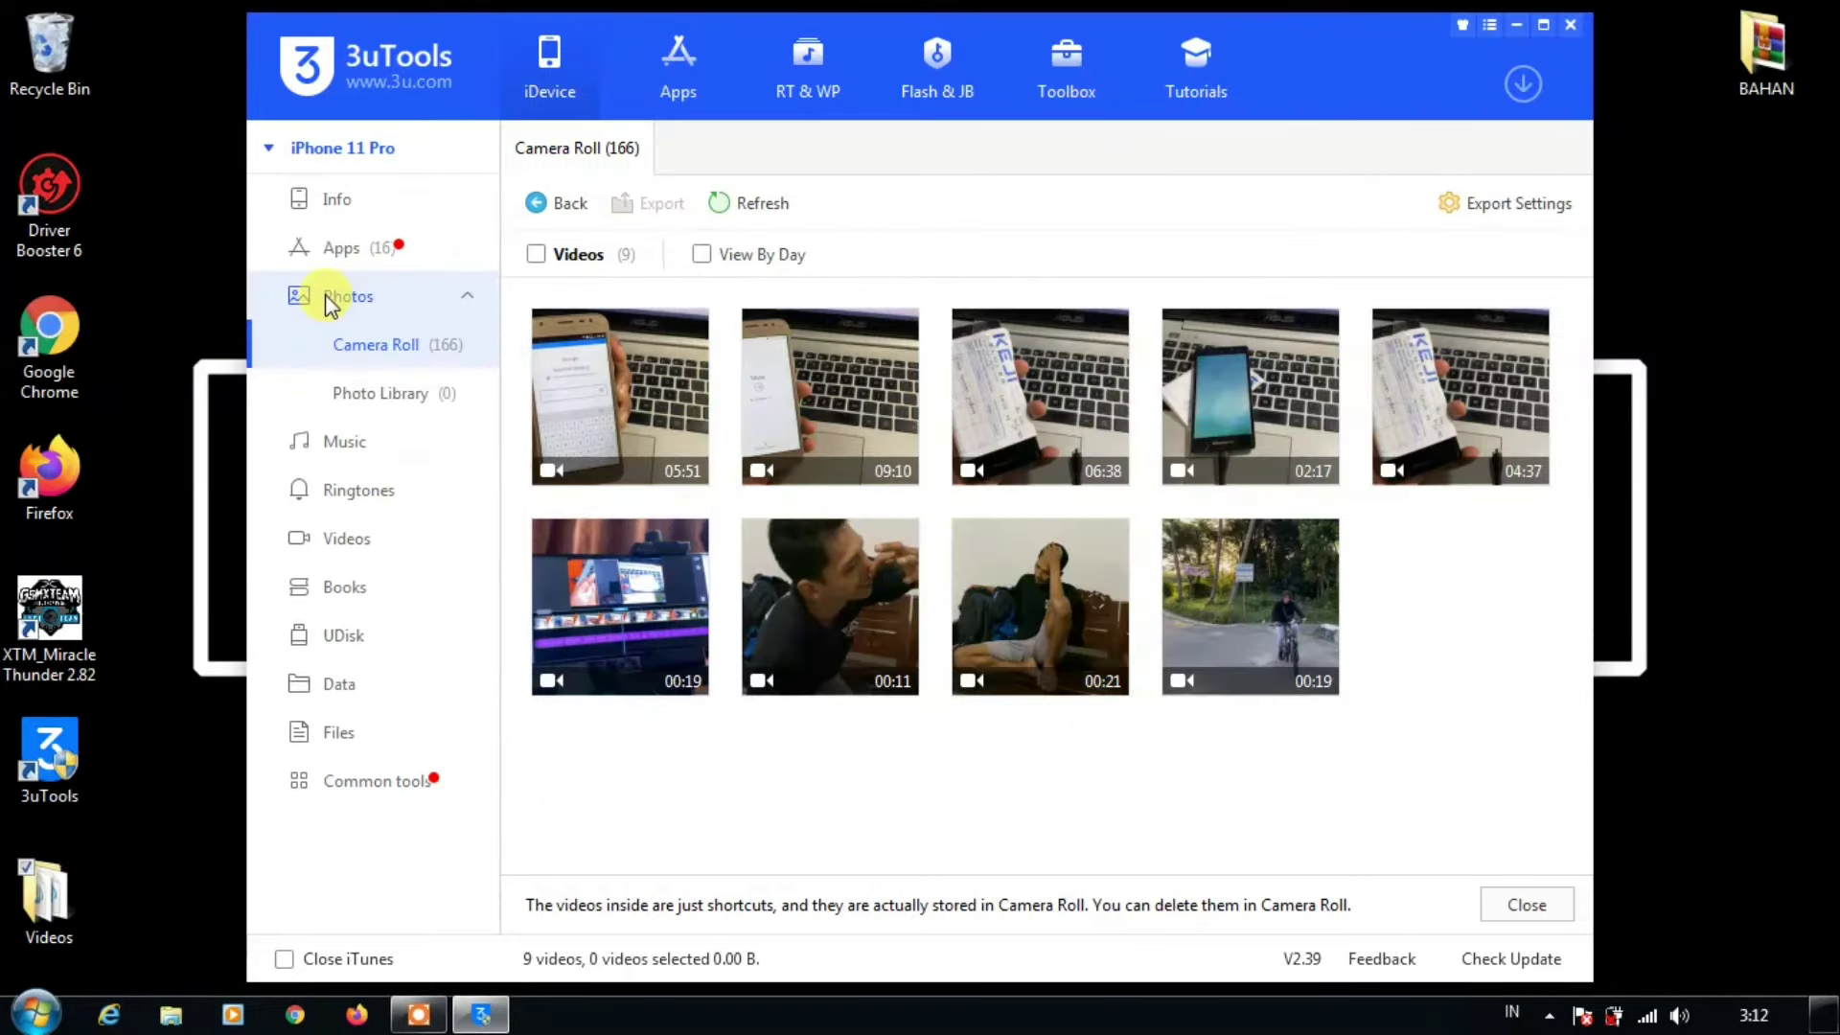
{"action": "left_click", "coordinate": [374, 346]}
{"action": "left_click", "coordinate": [565, 205]}
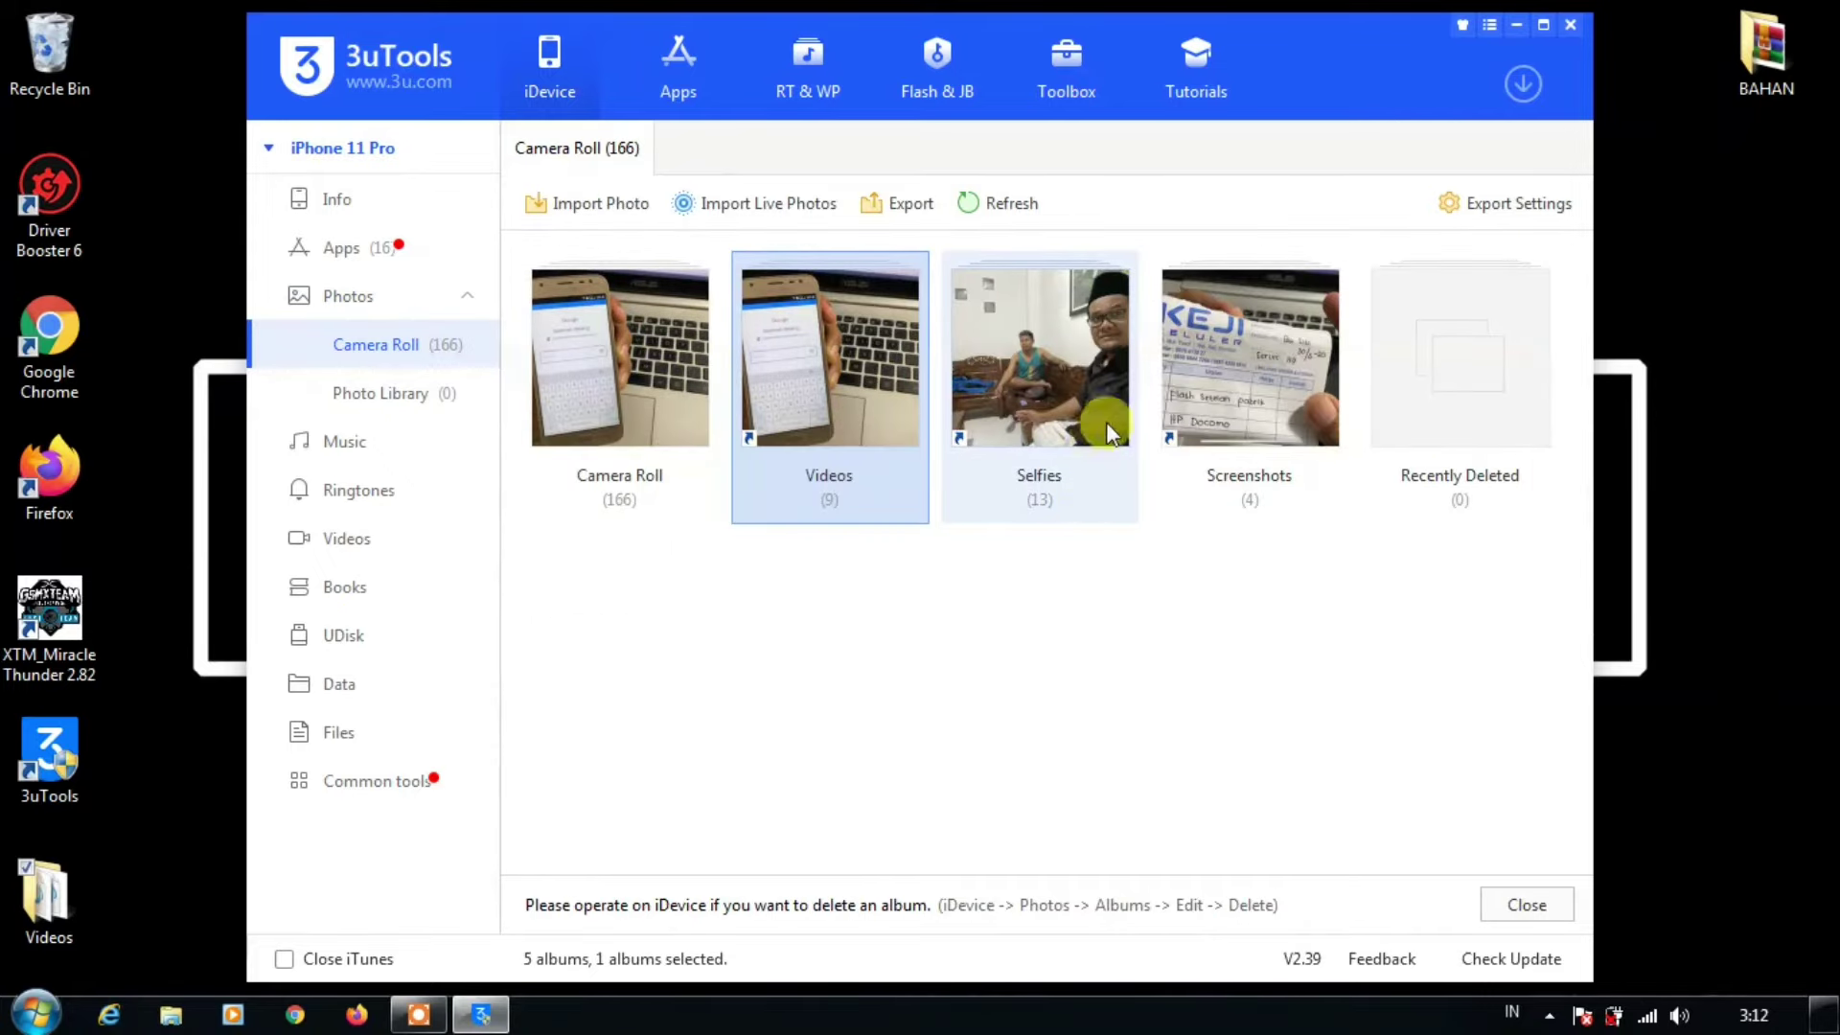
{"action": "double_click", "coordinate": [1083, 406]}
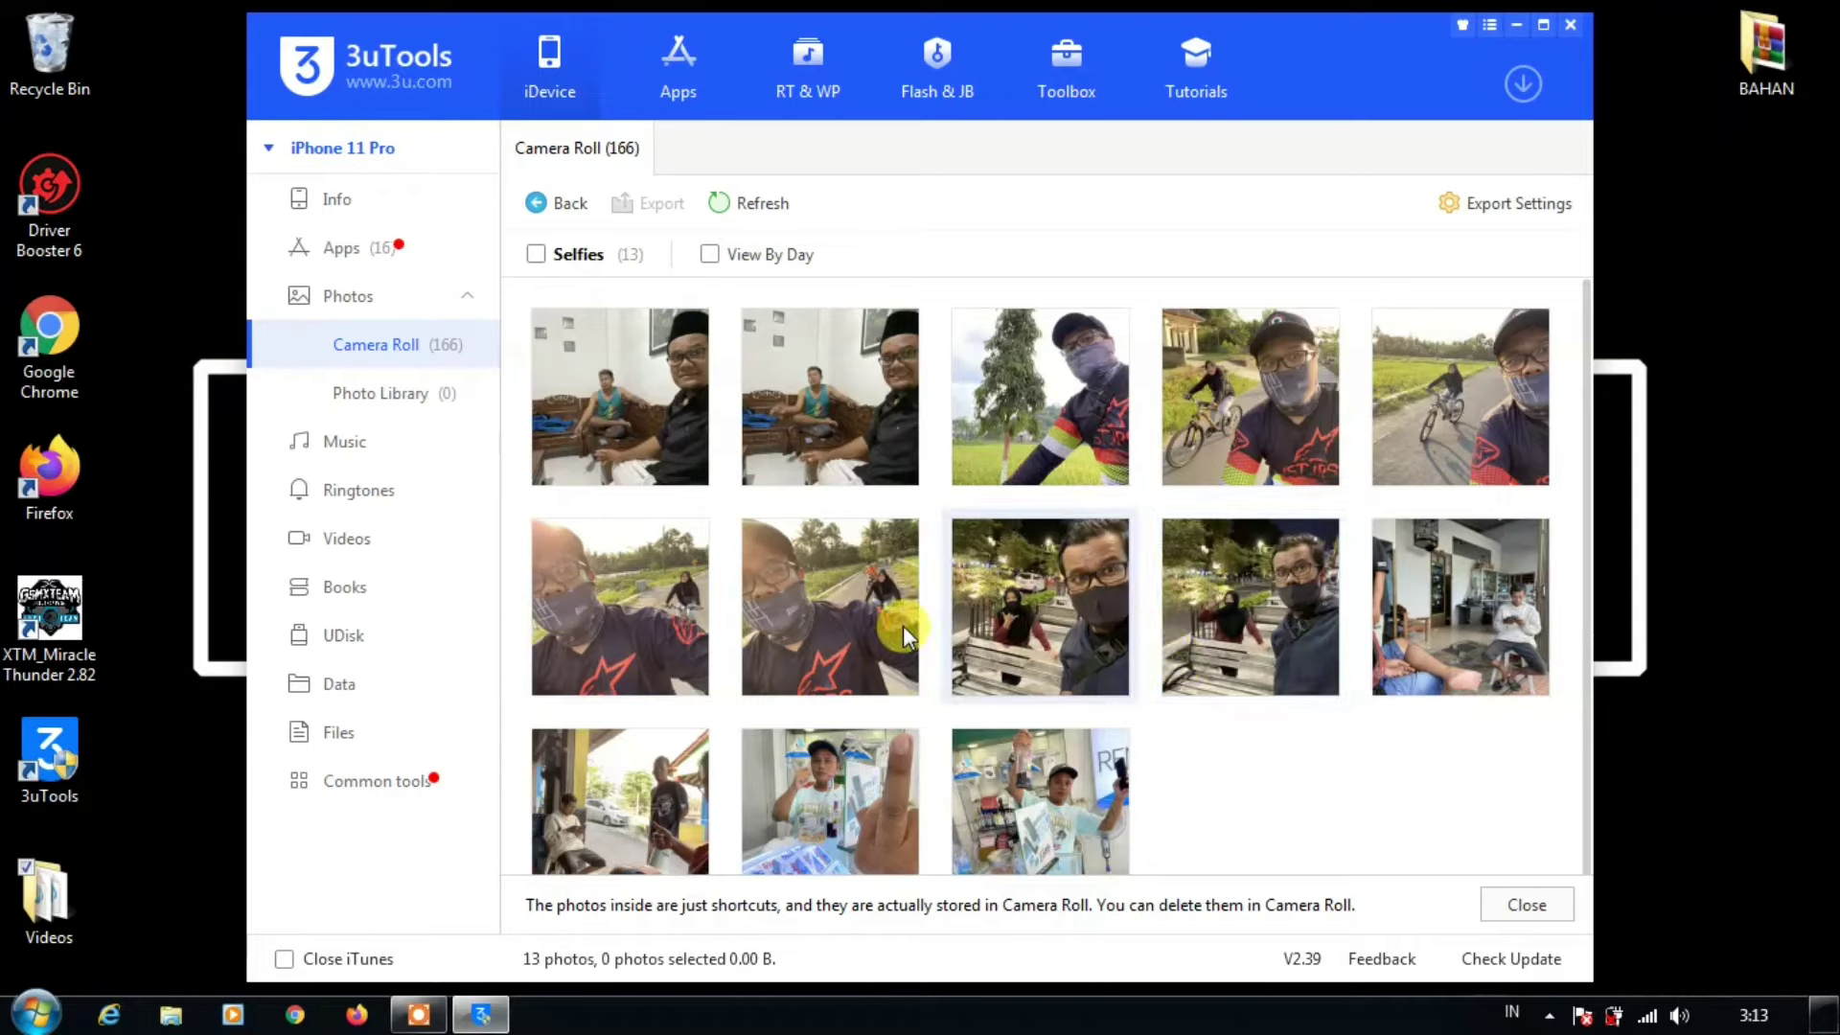
{"action": "left_click", "coordinate": [1037, 386]}
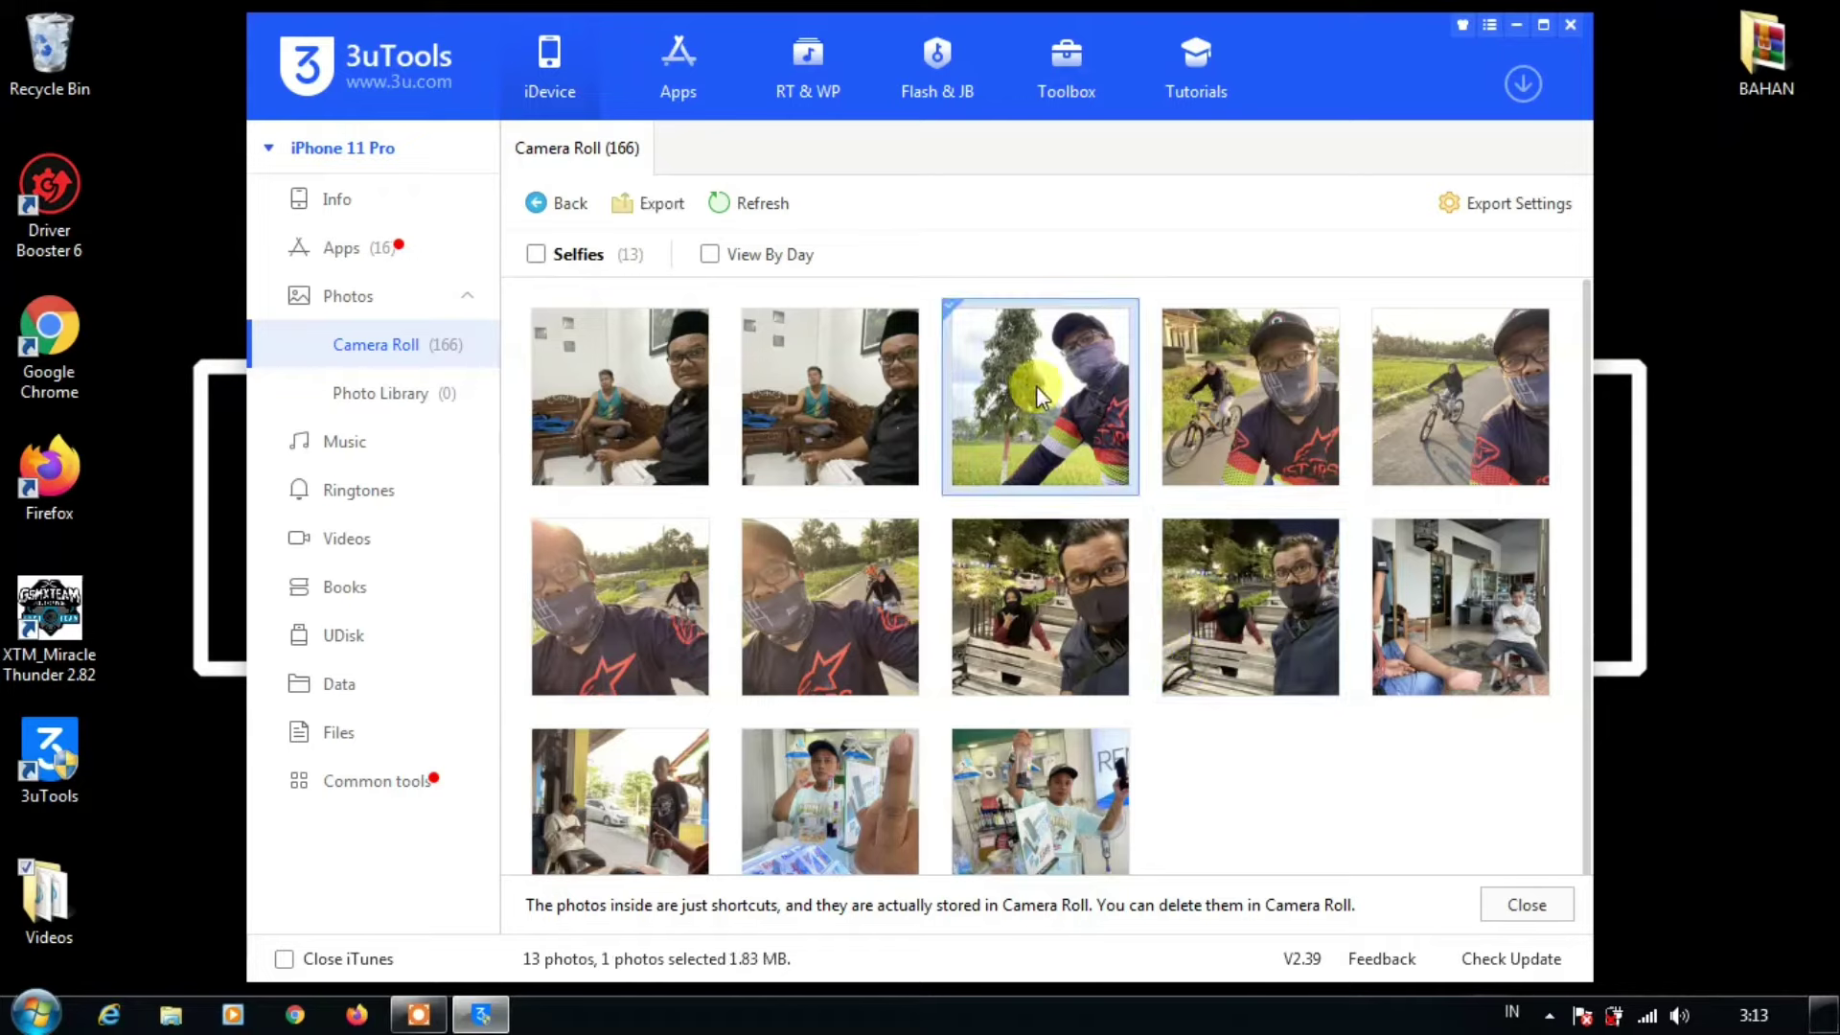
Export the selected photo to the Desktop, creating a "Selfies" folder there
{"action": "left_click", "coordinate": [647, 213]}
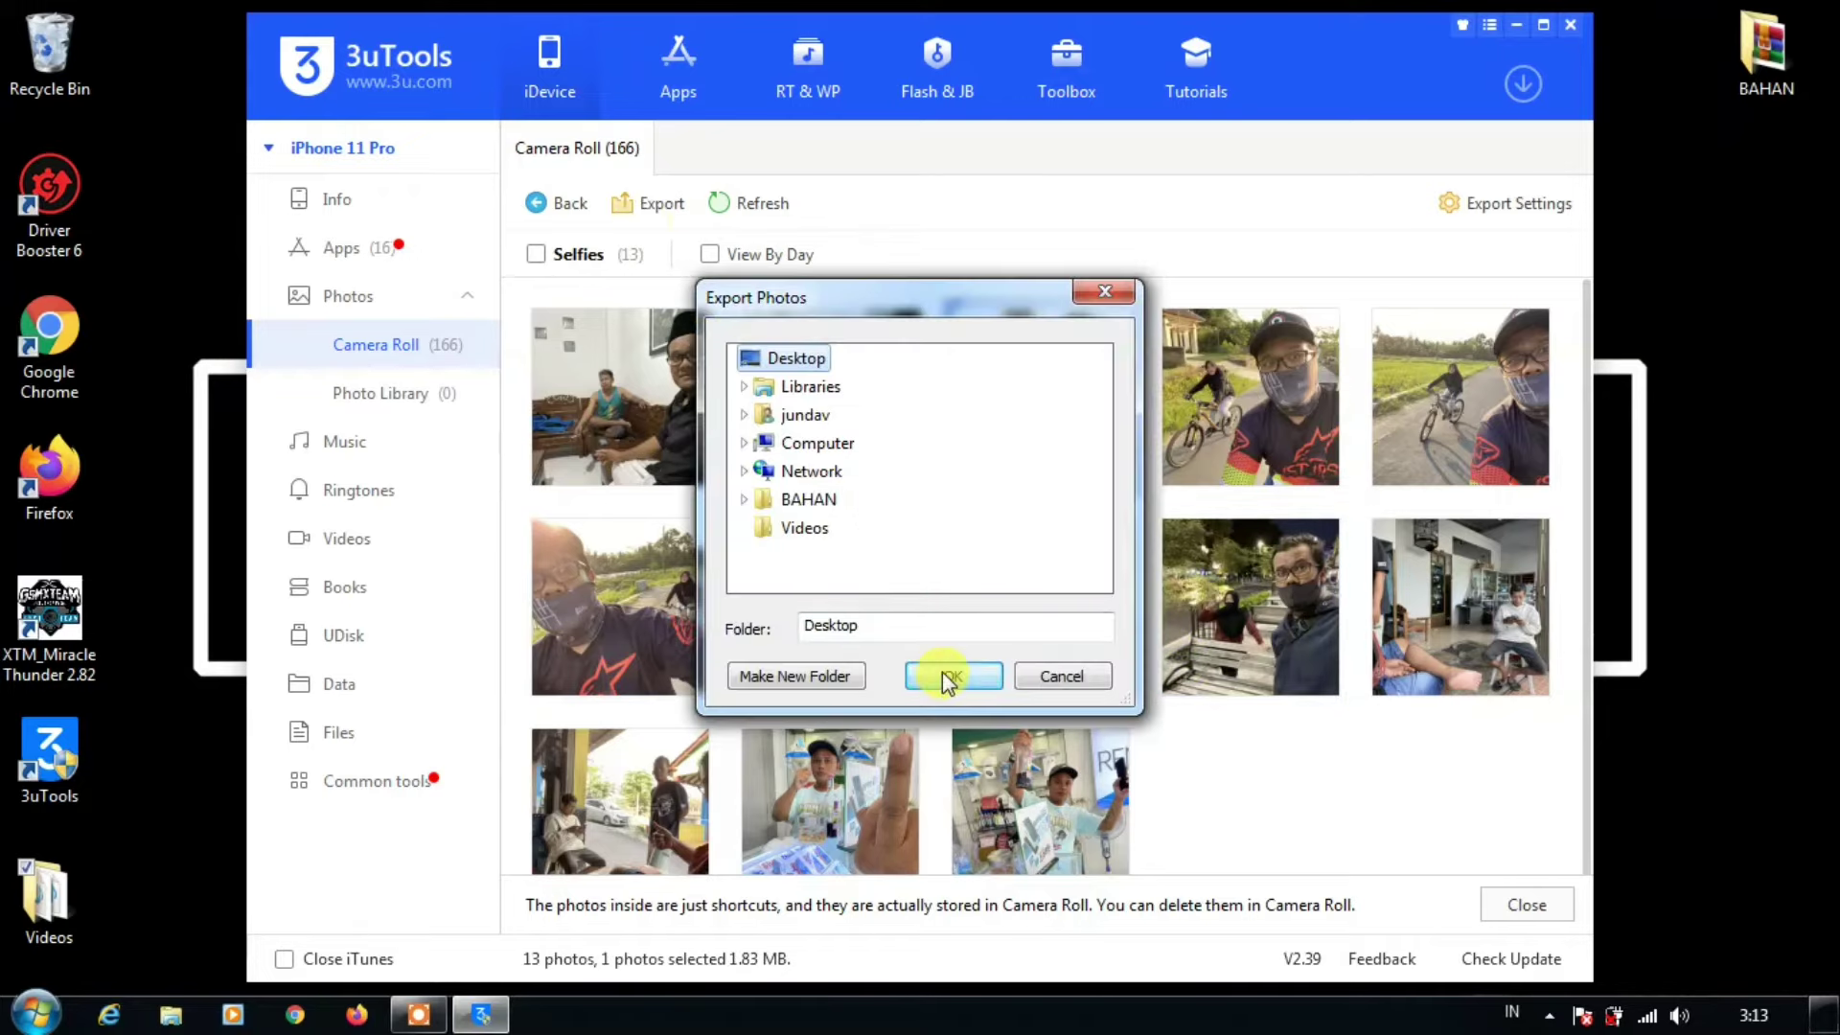
{"action": "left_click", "coordinate": [942, 676]}
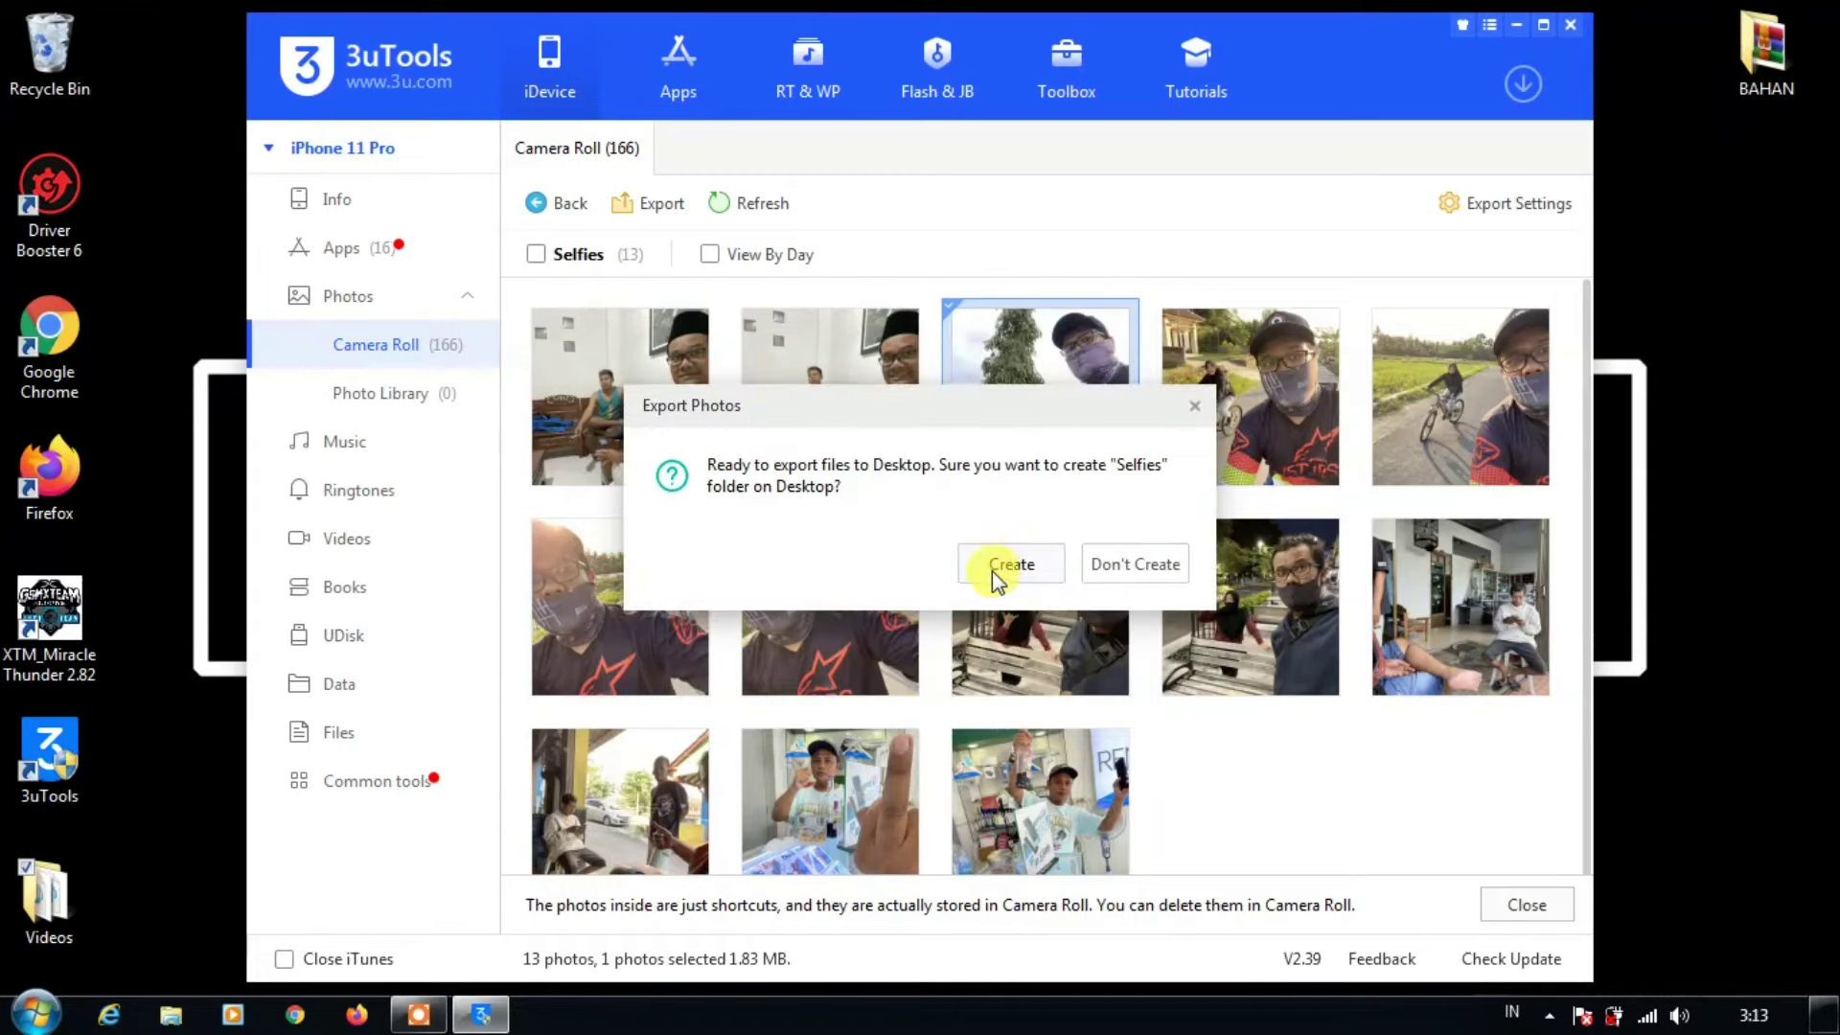
{"action": "left_click", "coordinate": [992, 571]}
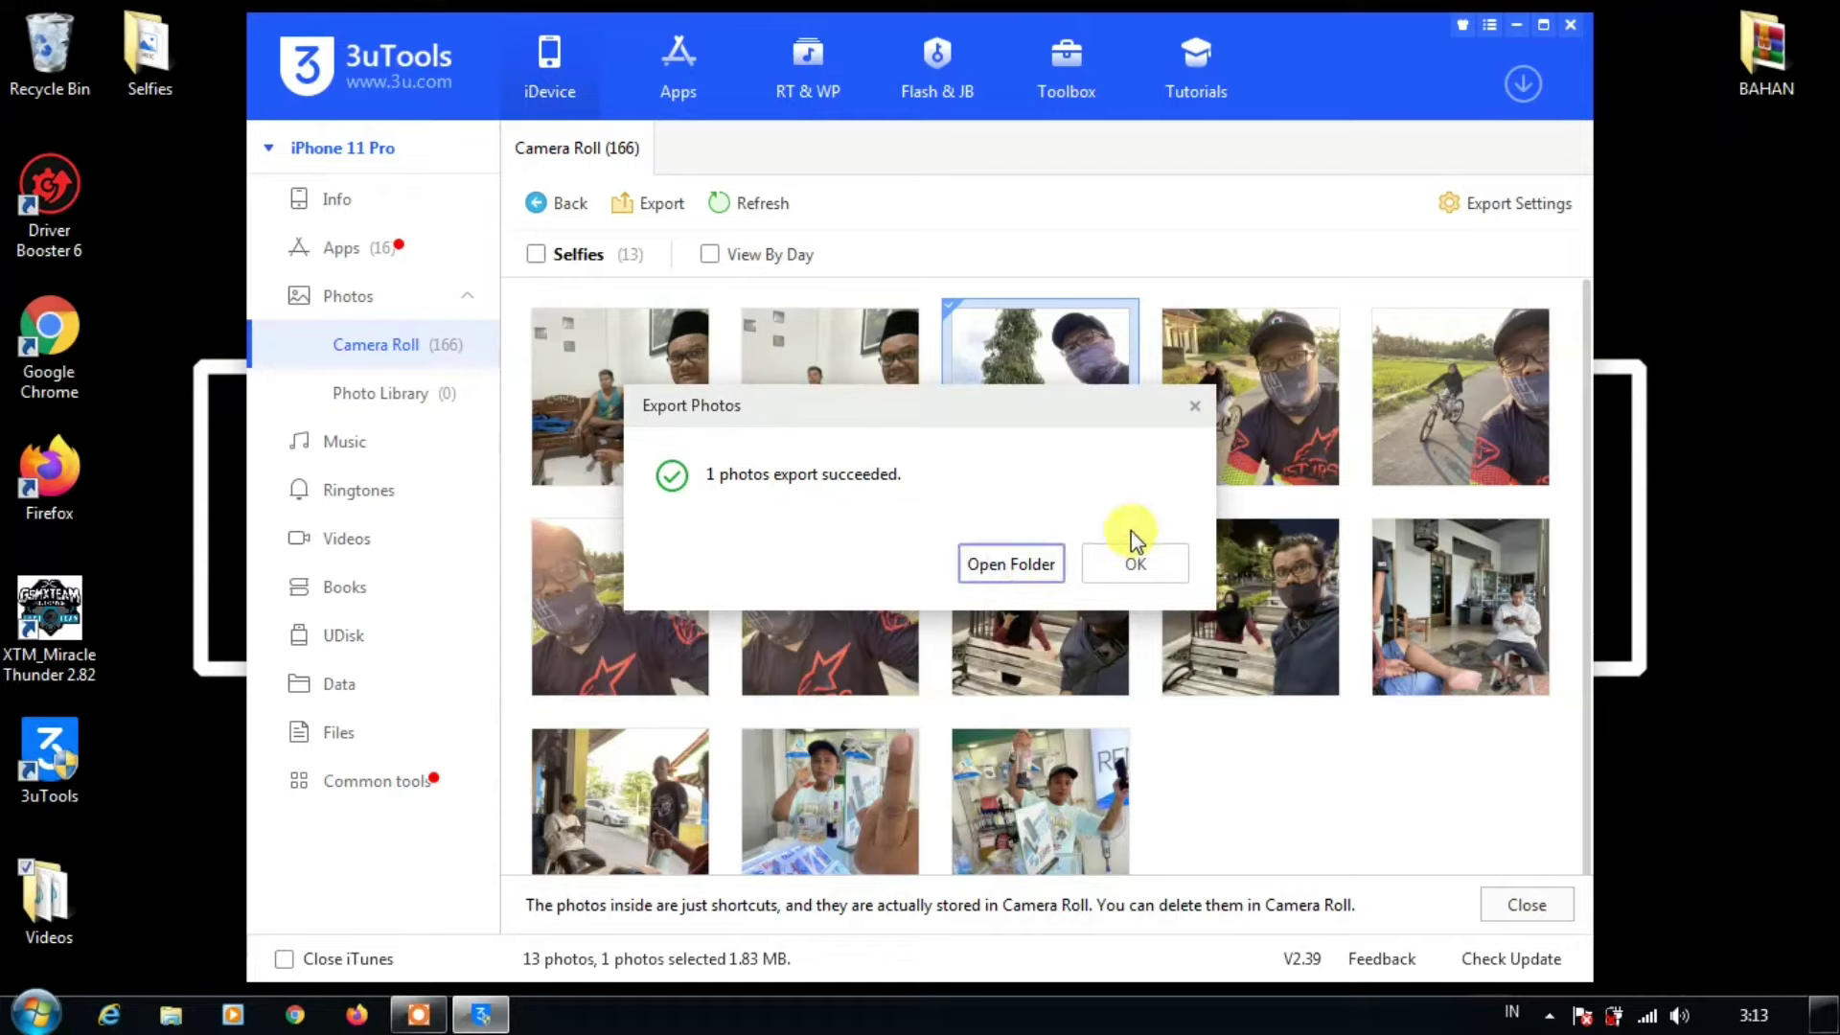
{"action": "left_click", "coordinate": [1131, 561]}
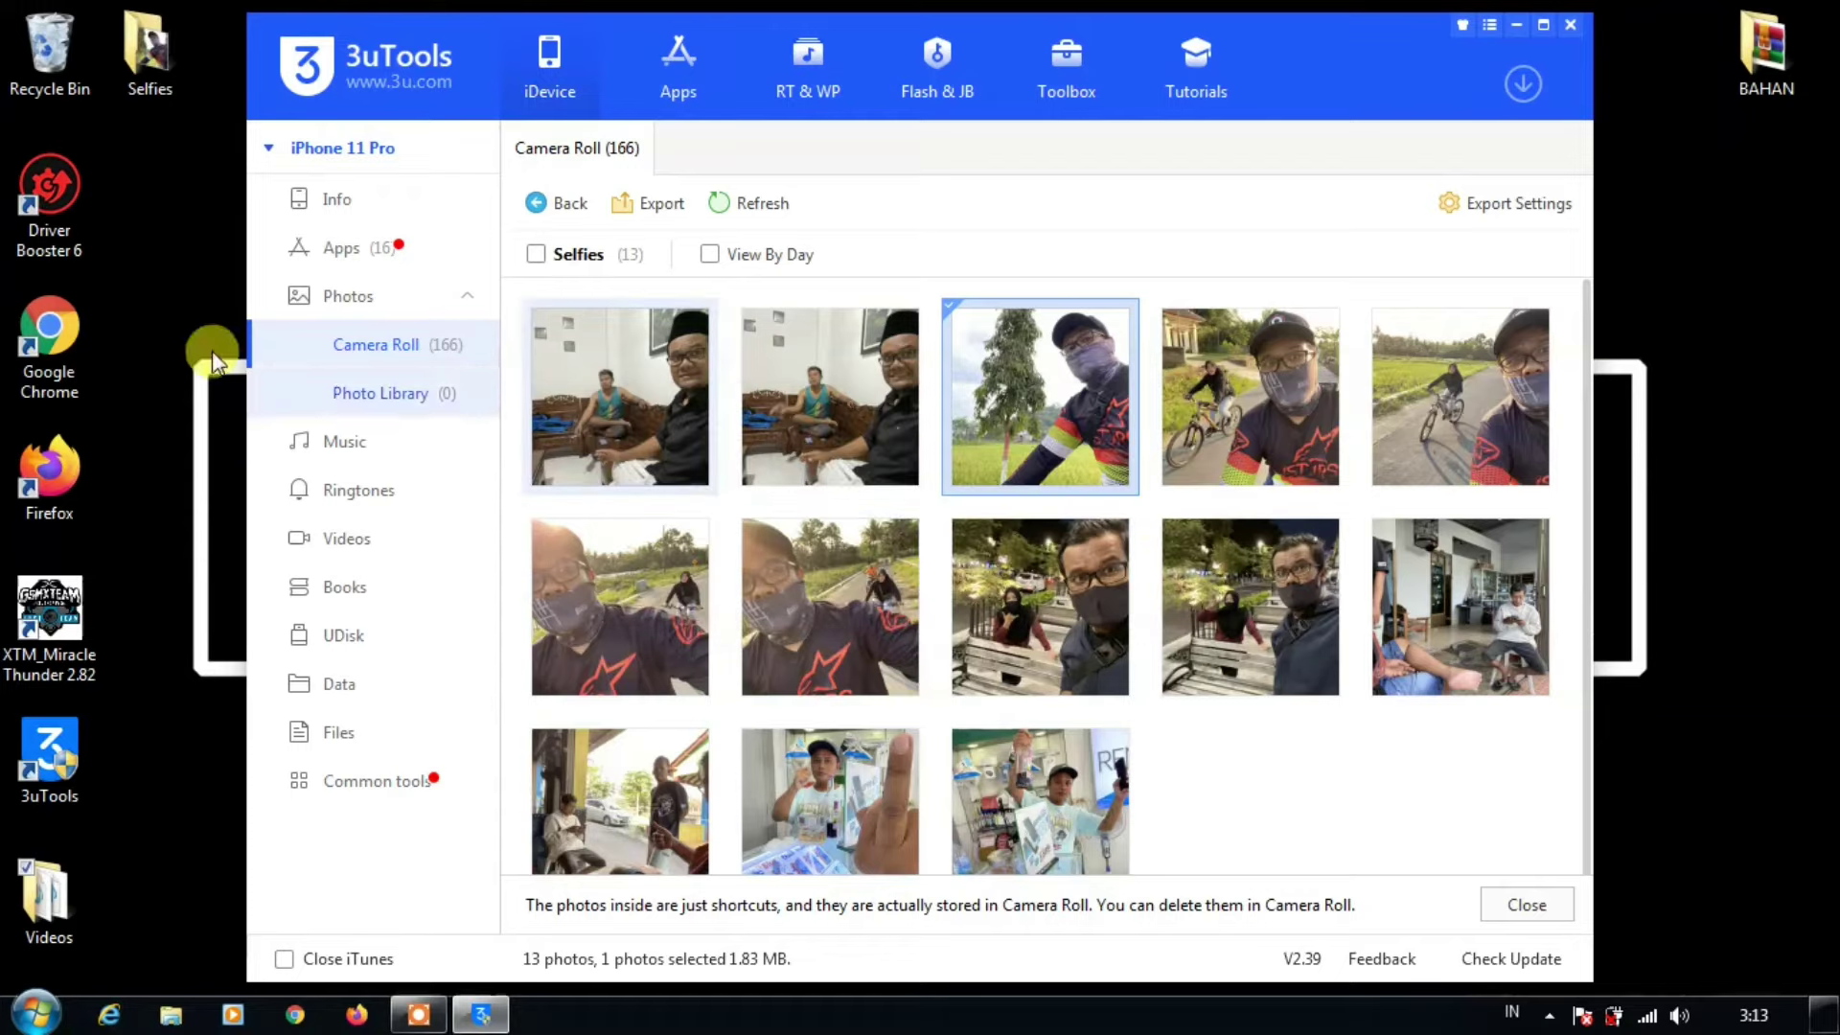
Open the Selfies folder on the desktop to check the exported photo, and close it
{"action": "double_click", "coordinate": [155, 67]}
{"action": "left_click", "coordinate": [978, 230]}
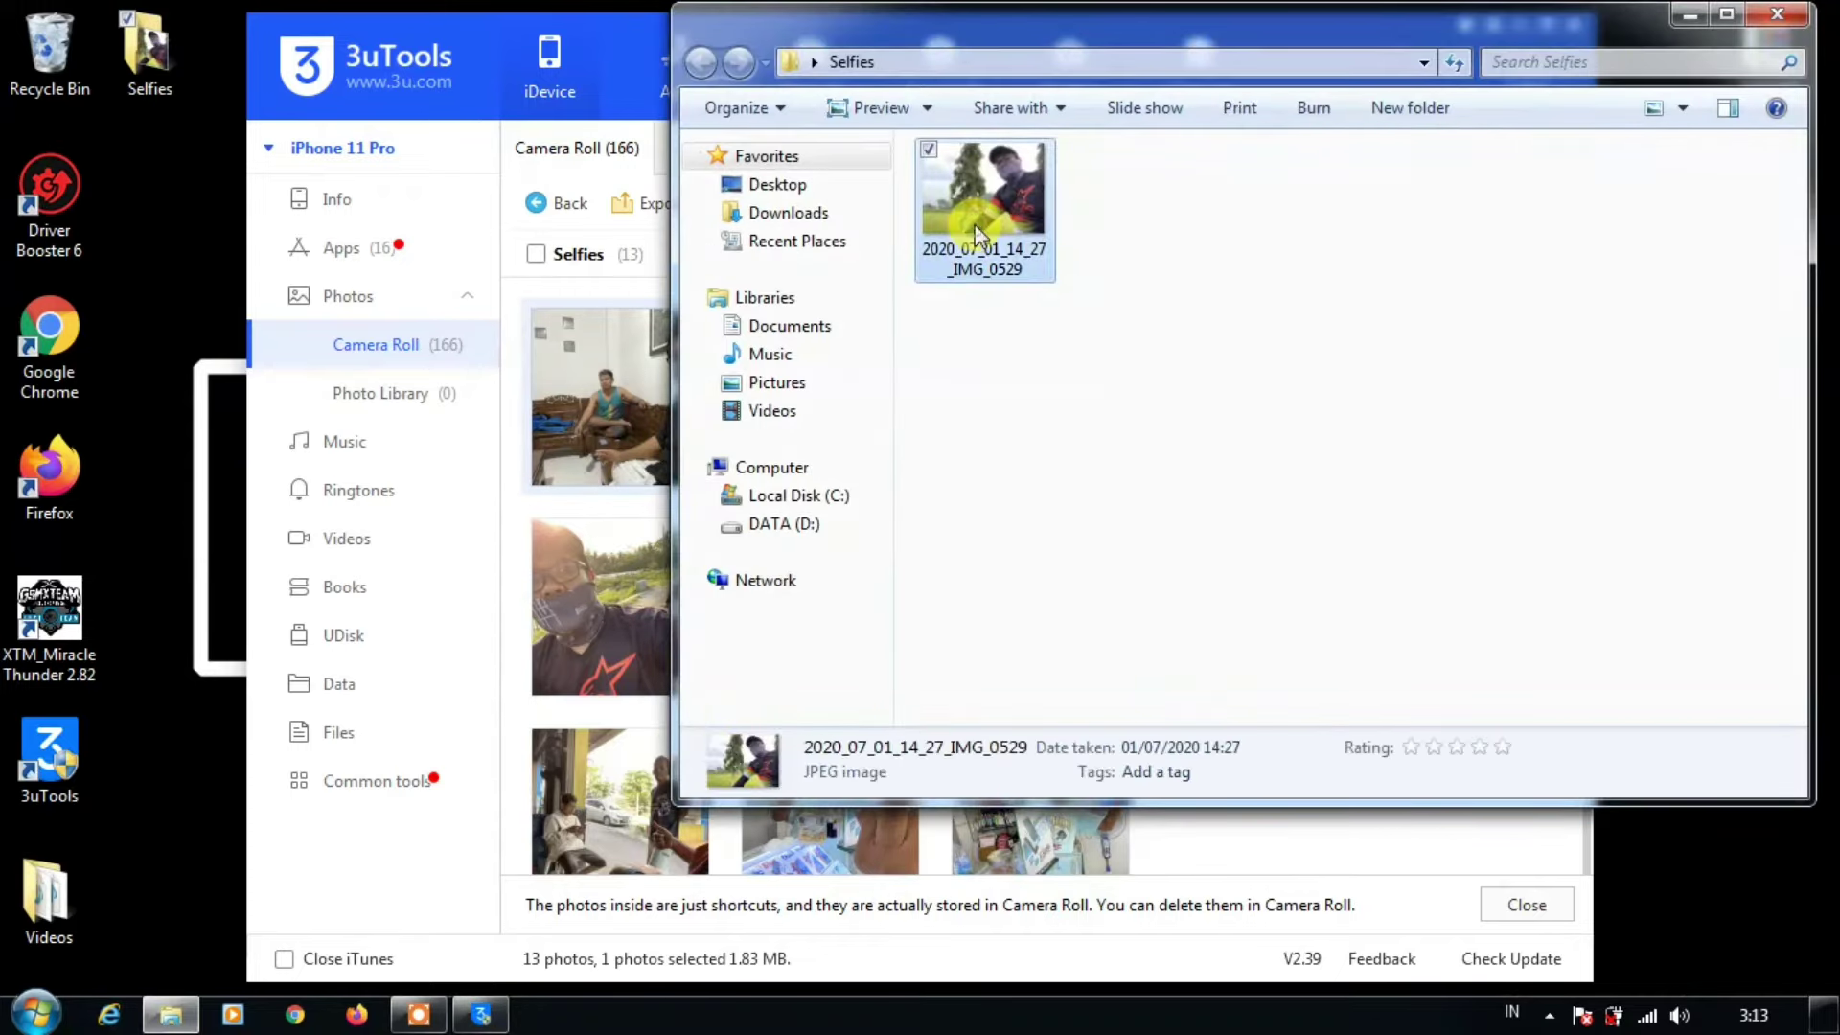
{"action": "left_click", "coordinate": [1155, 307]}
{"action": "left_click", "coordinate": [1778, 14]}
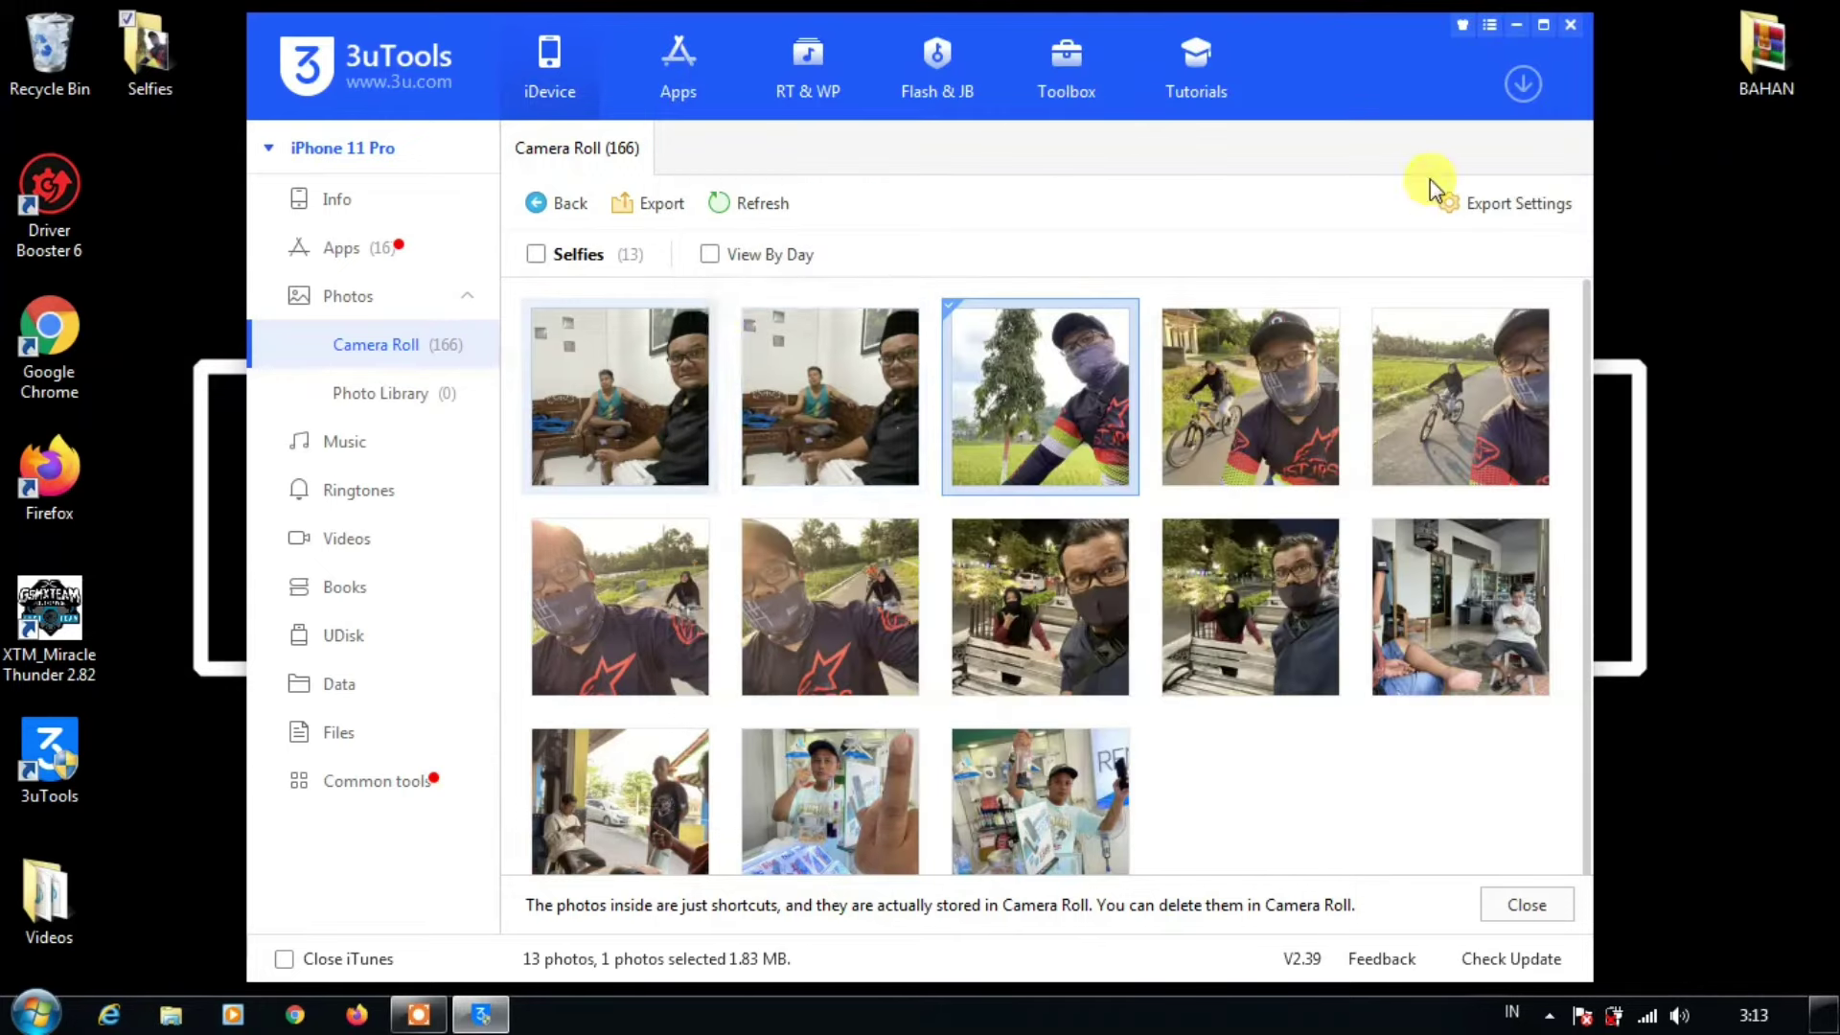
Return to the album overview, start a photo file import and select all eight images in the Sample Pictures folder
{"action": "left_click", "coordinate": [565, 207]}
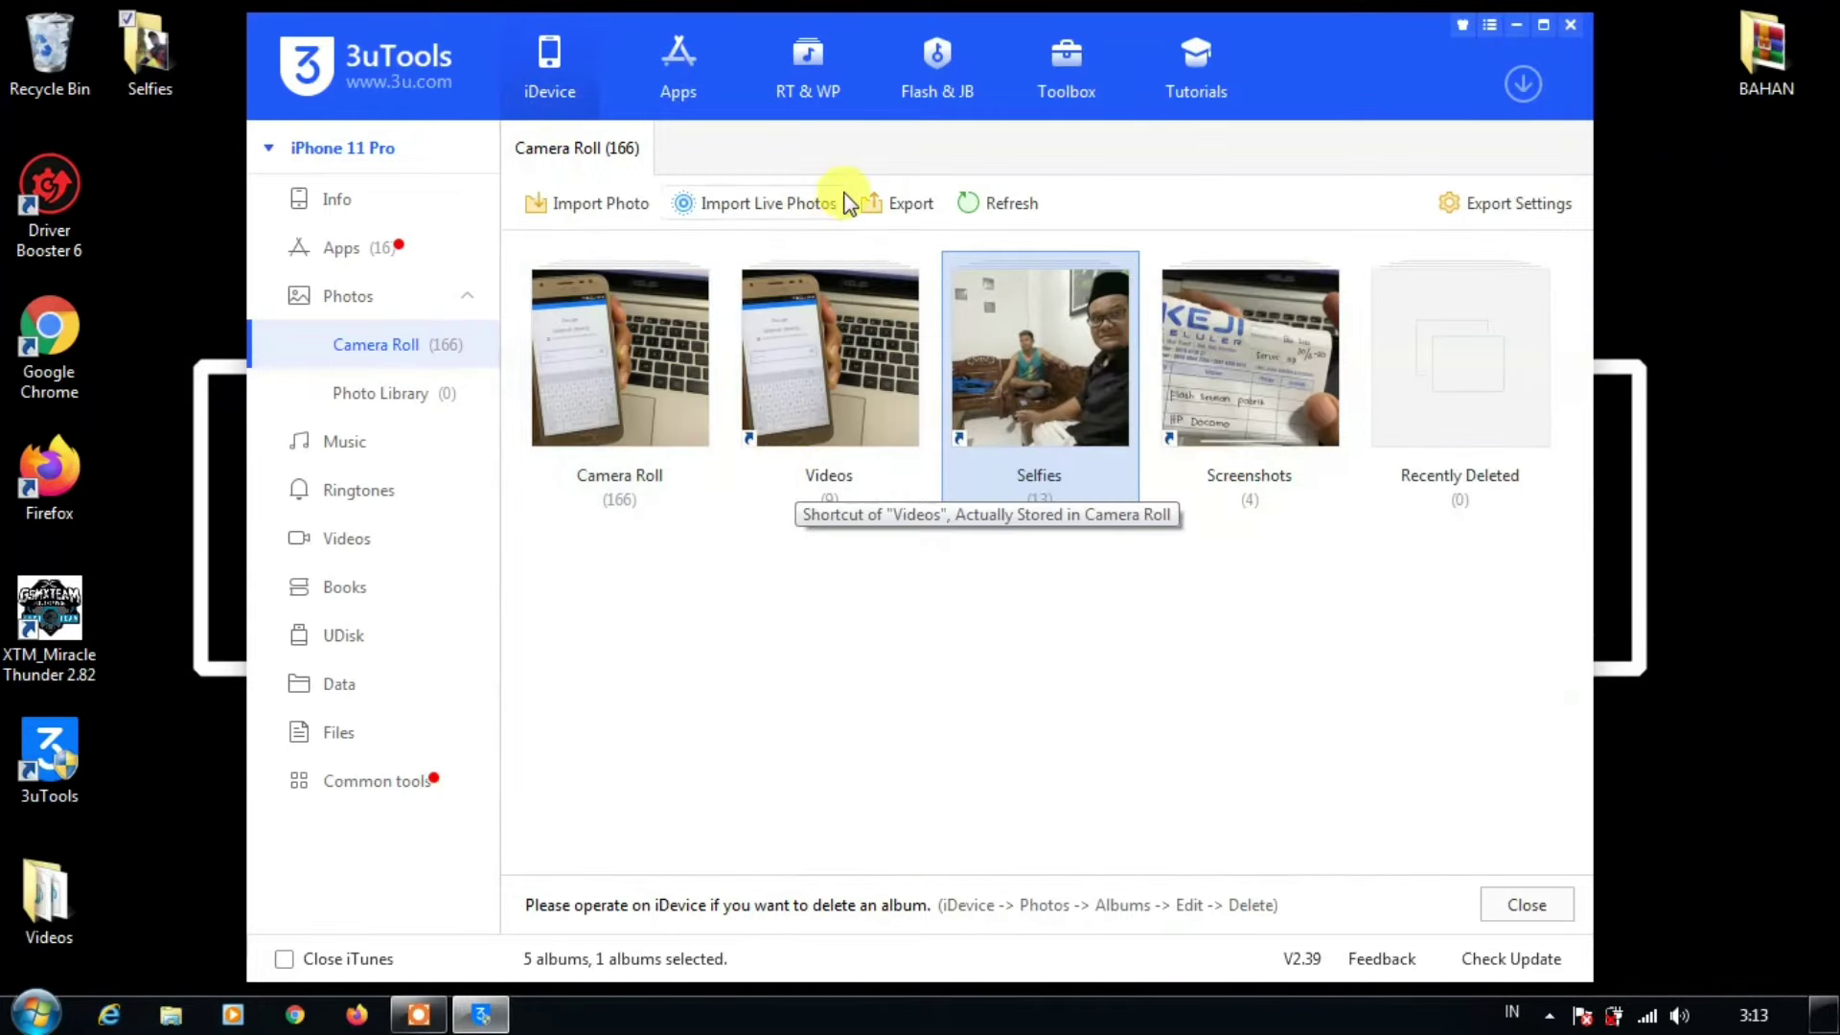
{"action": "left_click", "coordinate": [597, 205]}
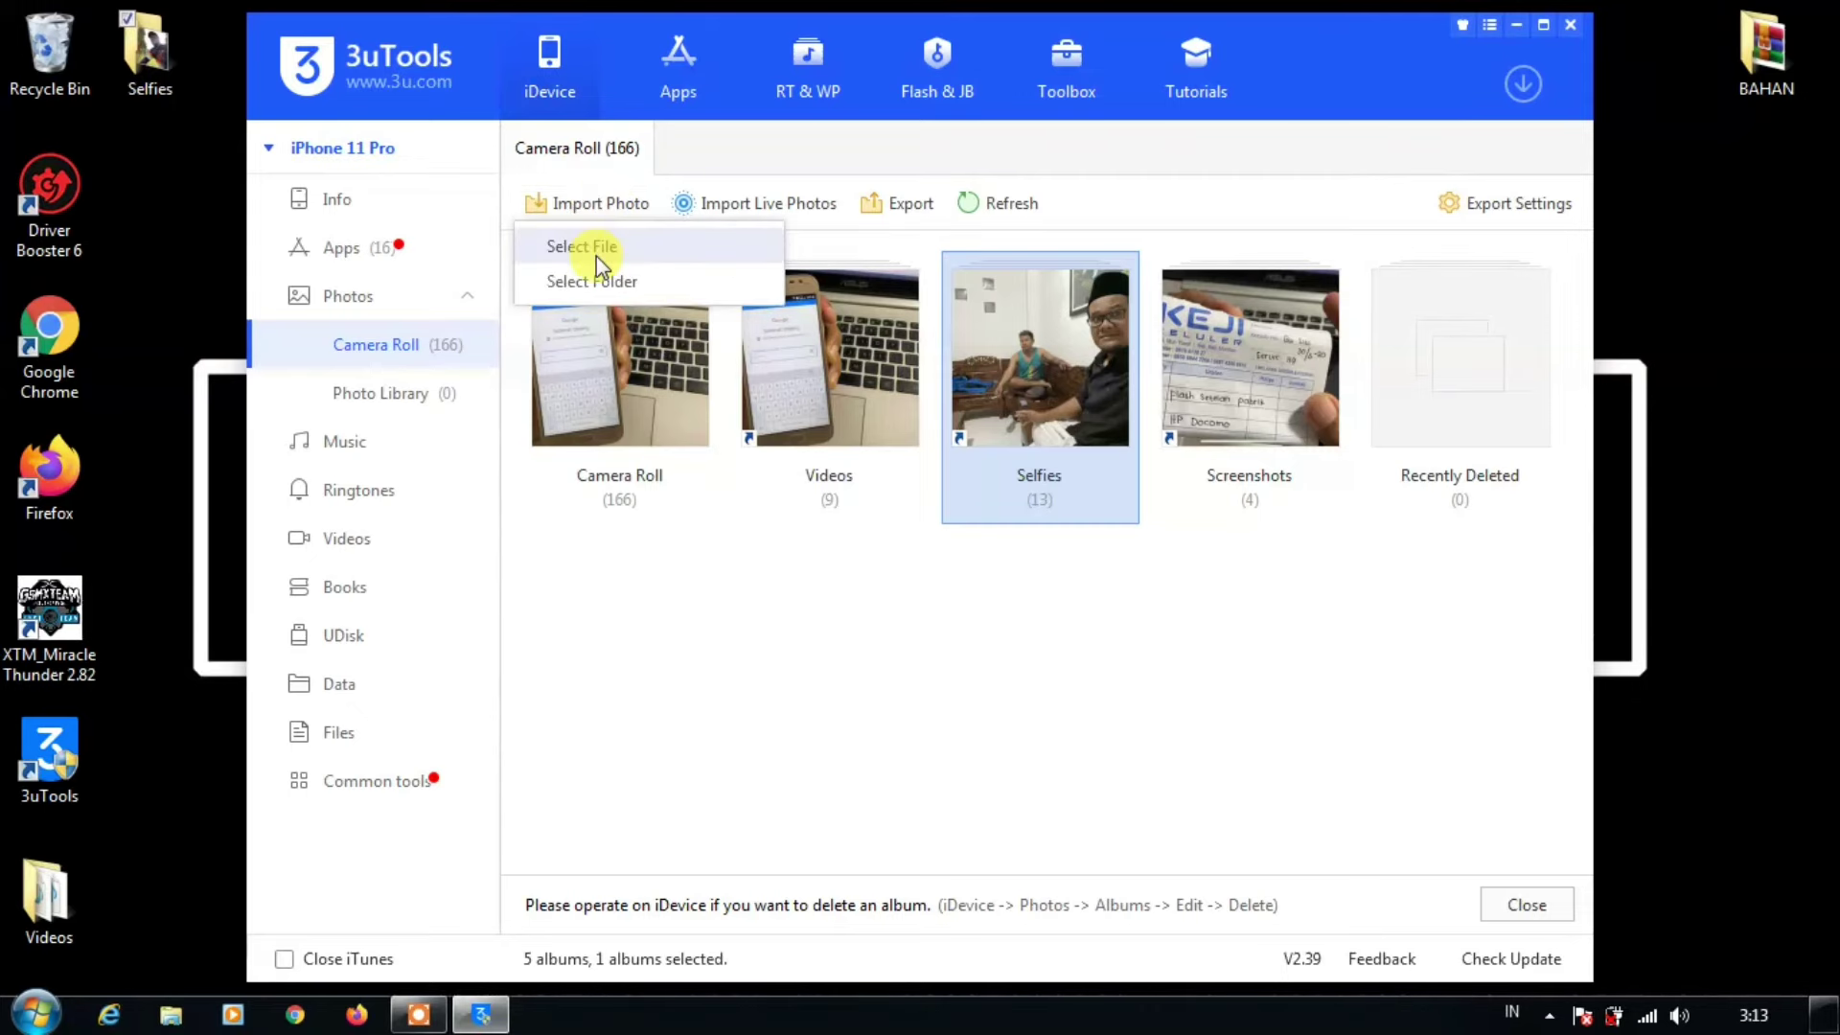
{"action": "left_click", "coordinate": [596, 247]}
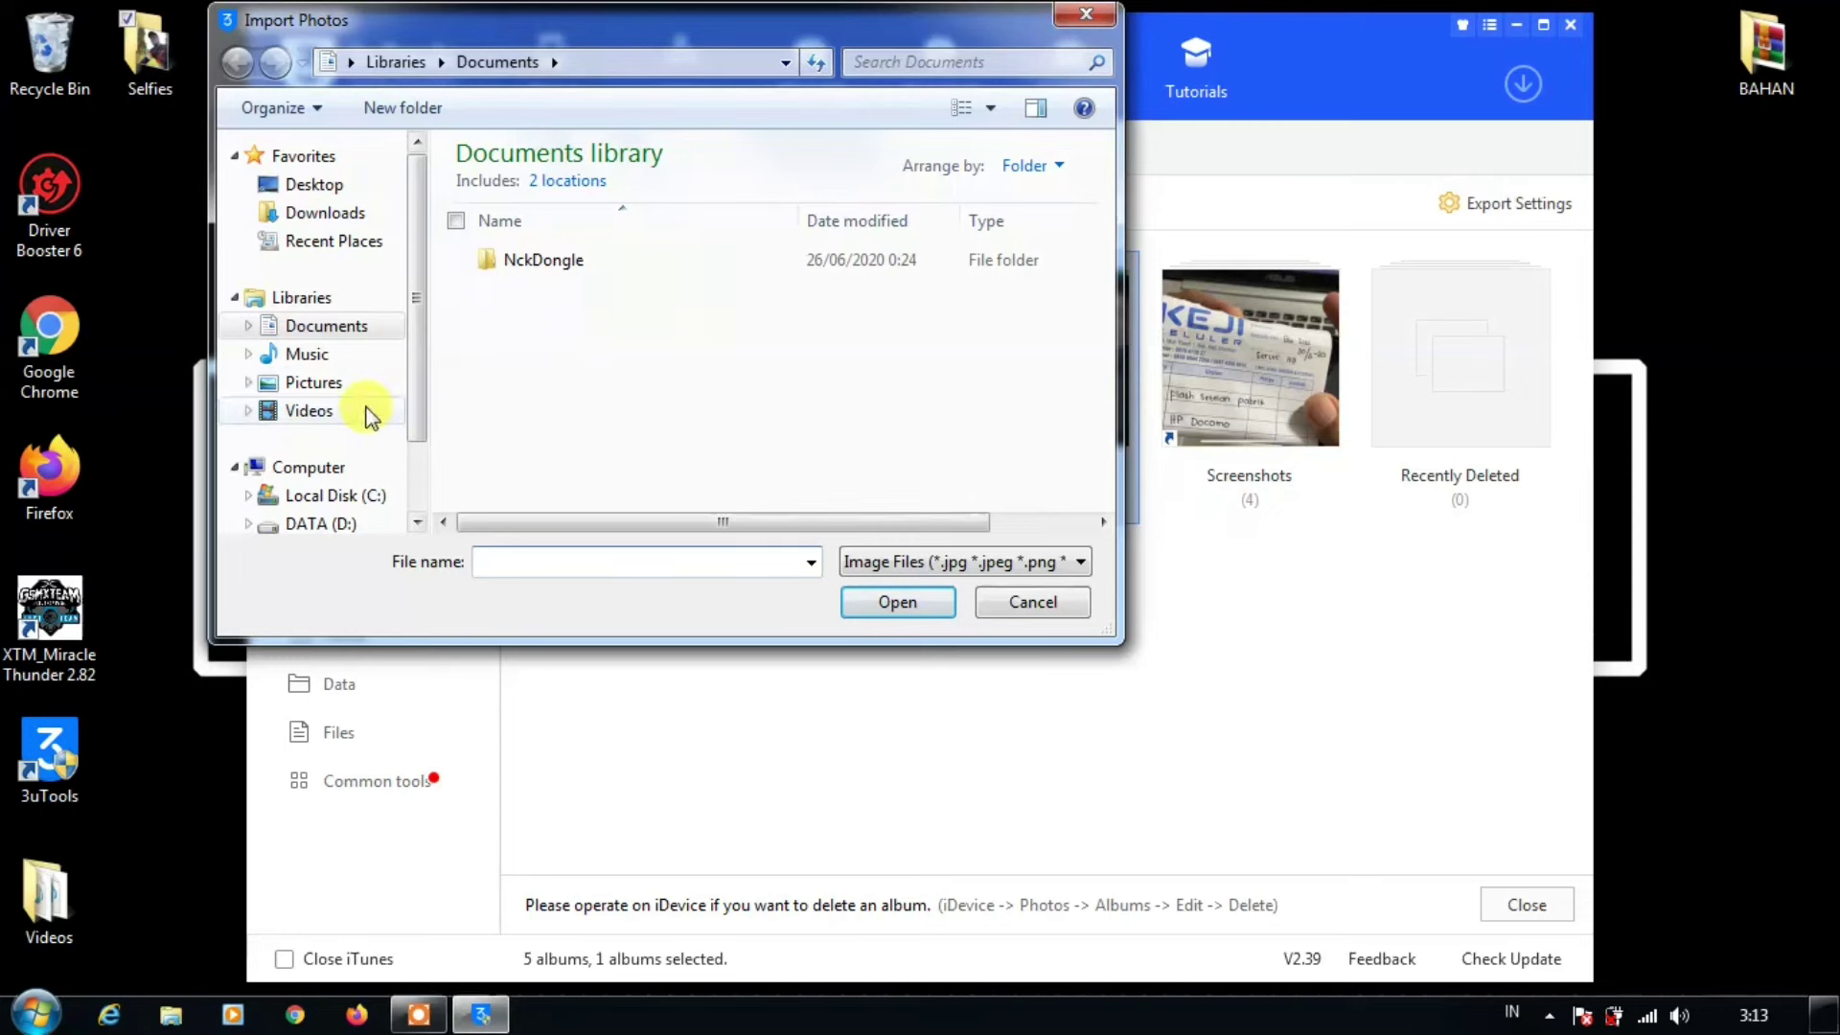
{"action": "left_click", "coordinate": [343, 387]}
{"action": "double_click", "coordinate": [566, 333]}
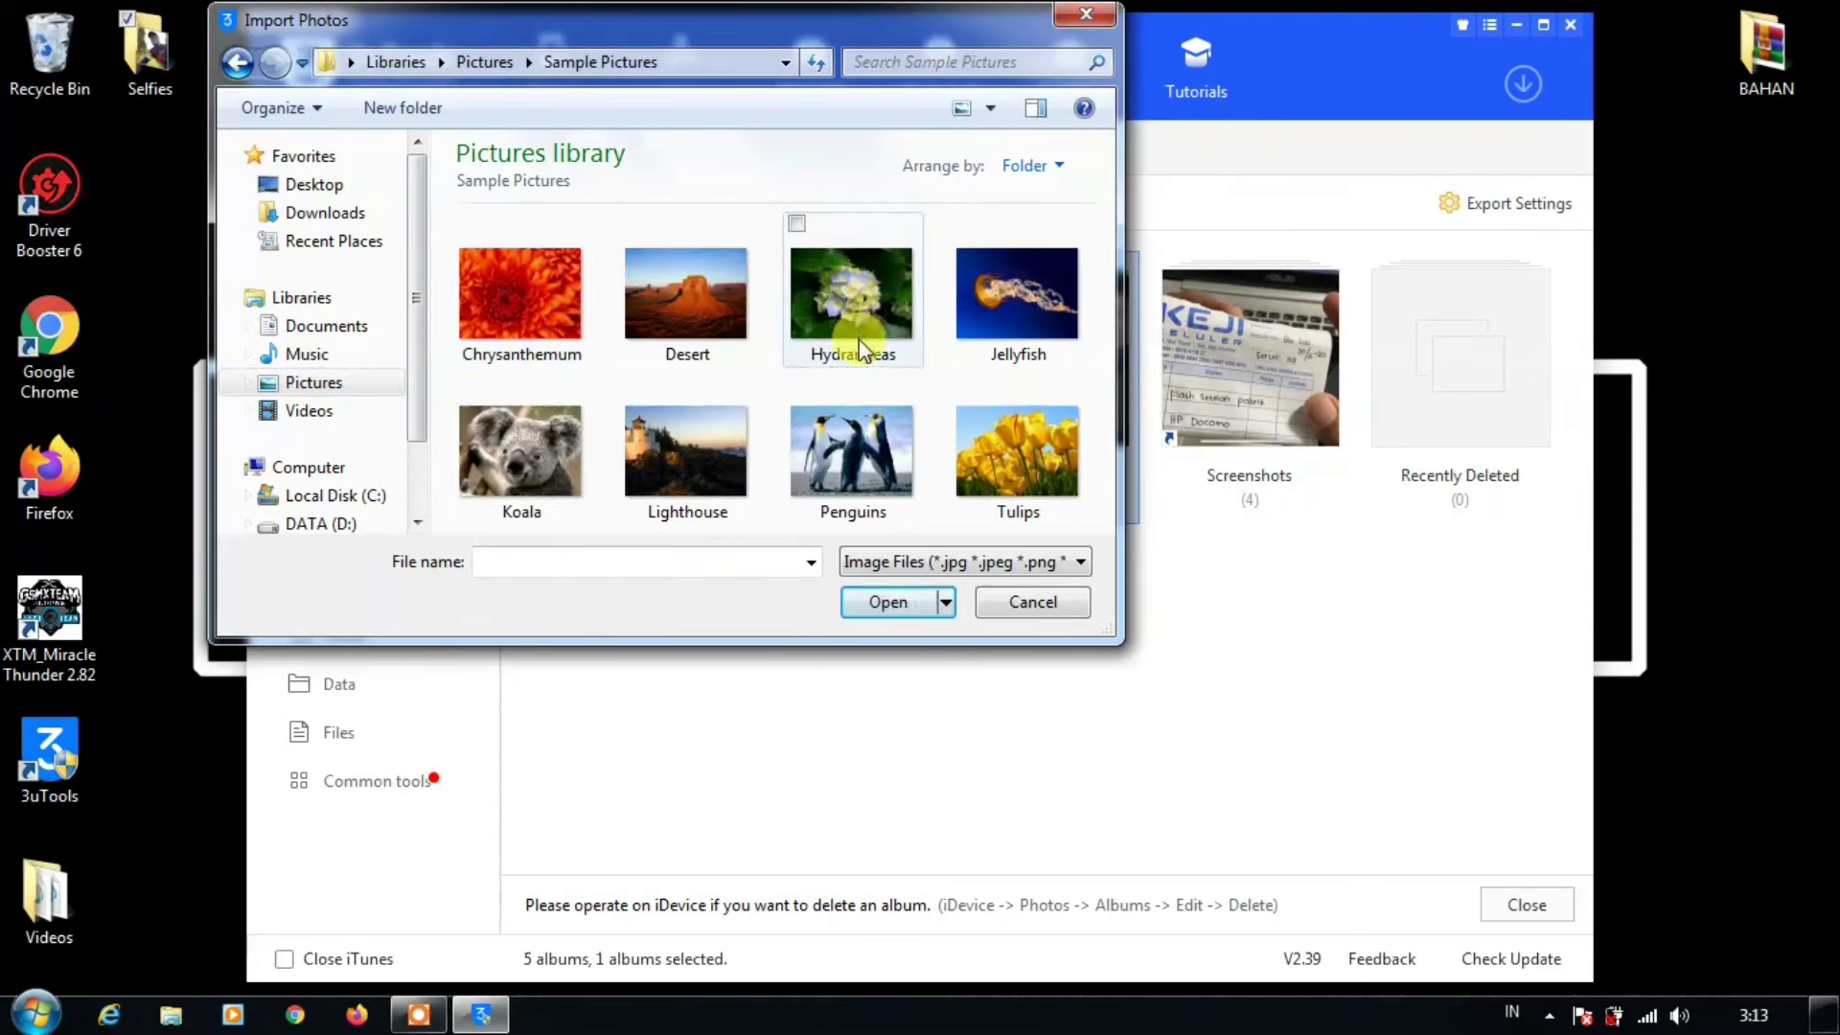
{"action": "left_click", "coordinate": [580, 340]}
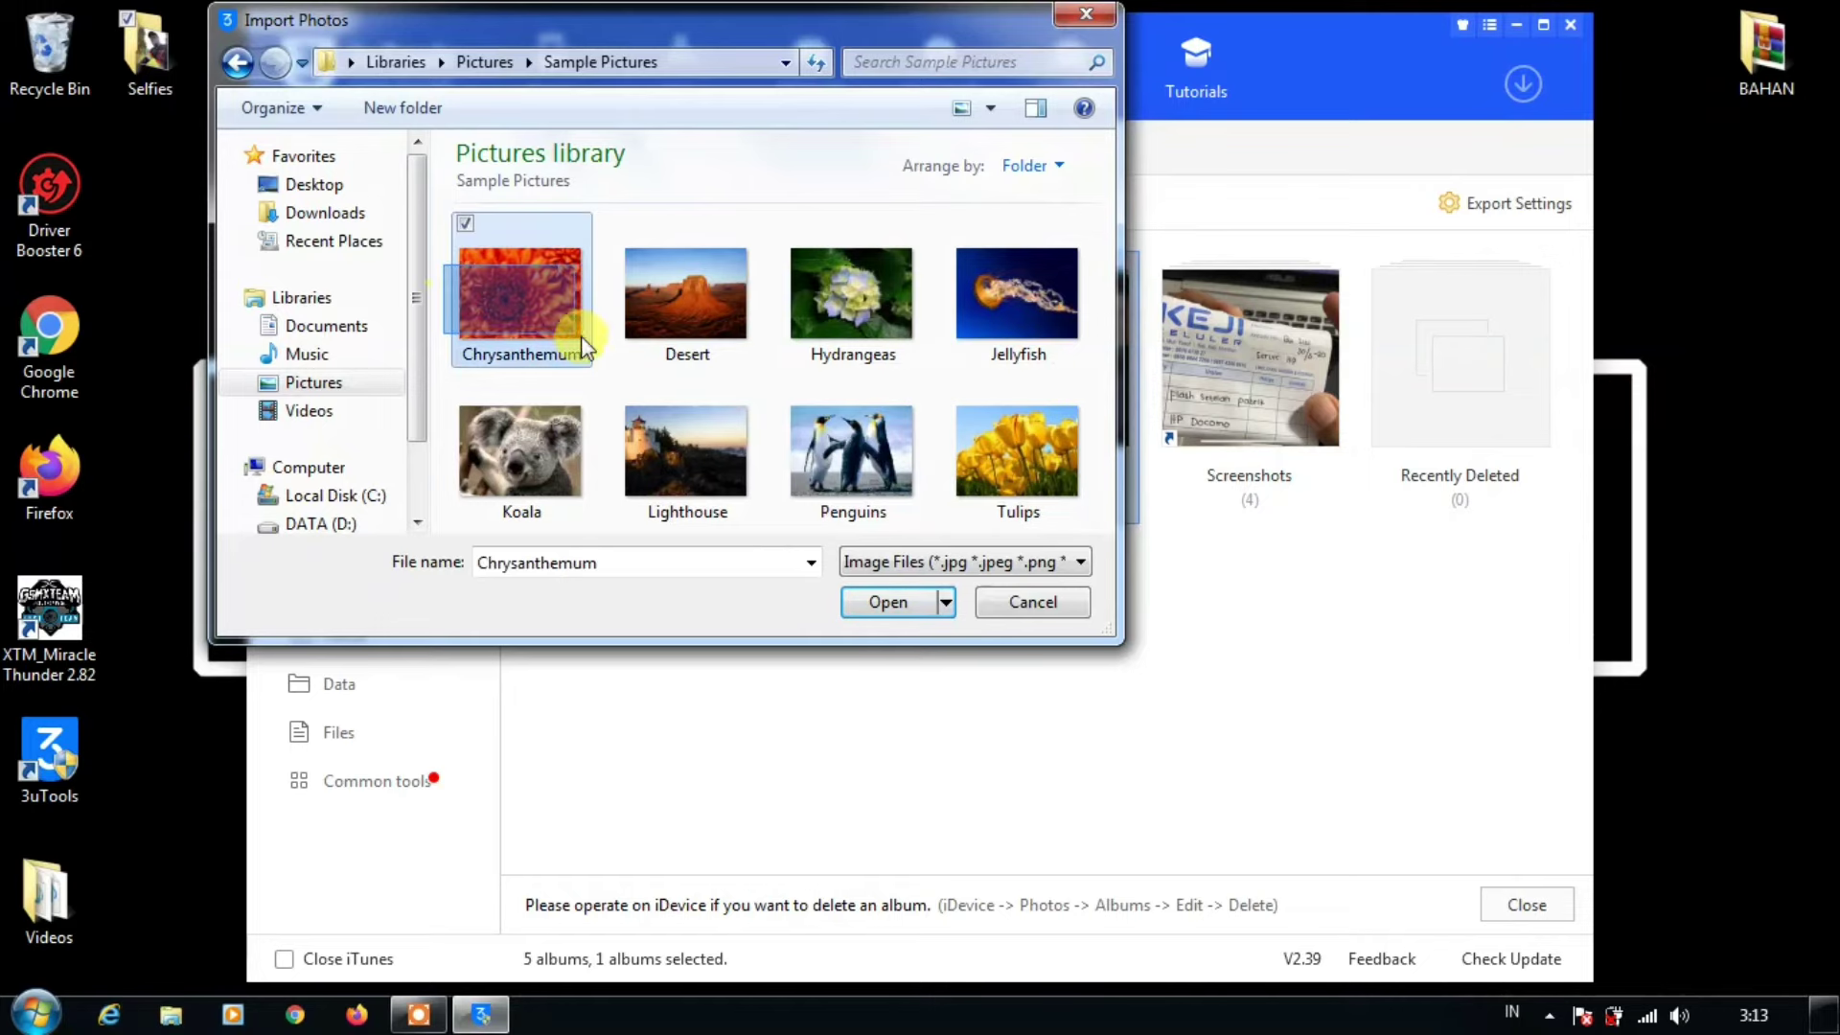
{"action": "left_click_drag", "start_coordinate": [582, 344], "coordinate": [1029, 500]}
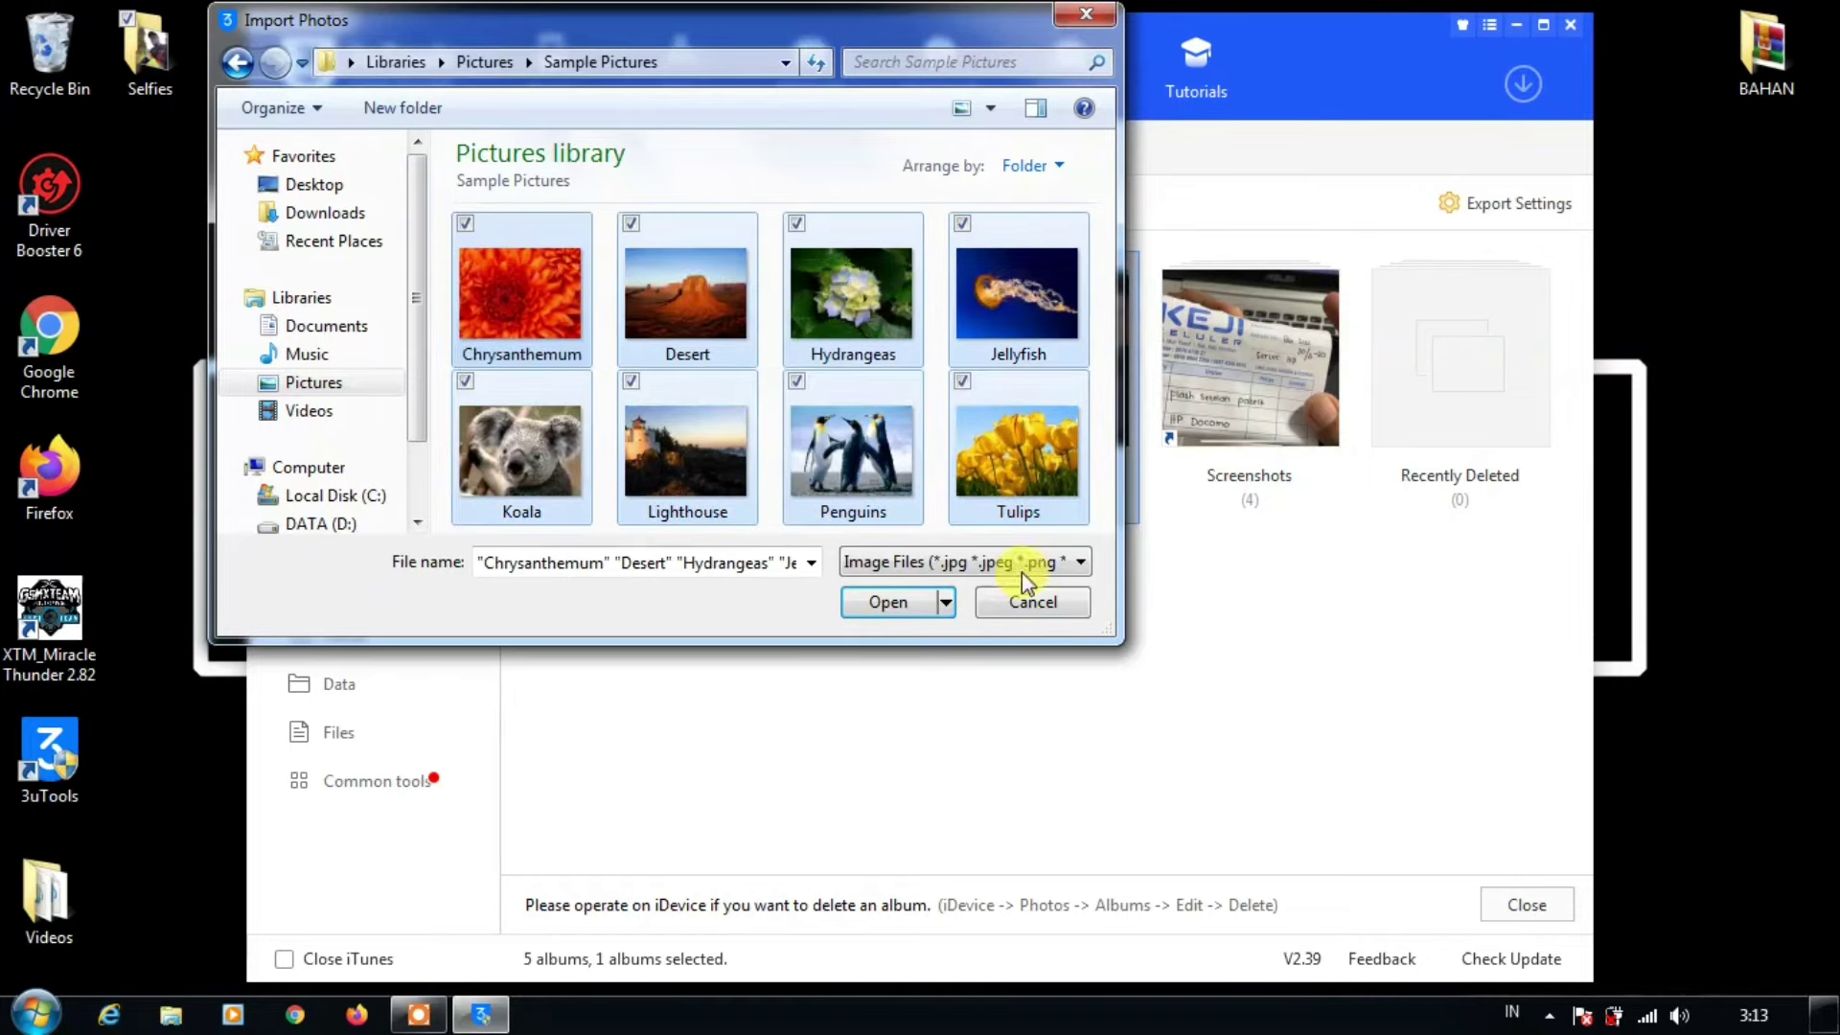
Import the selected pictures to the Camera Roll, agreeing to install PicTools on the iPhone
{"action": "left_click", "coordinate": [870, 607]}
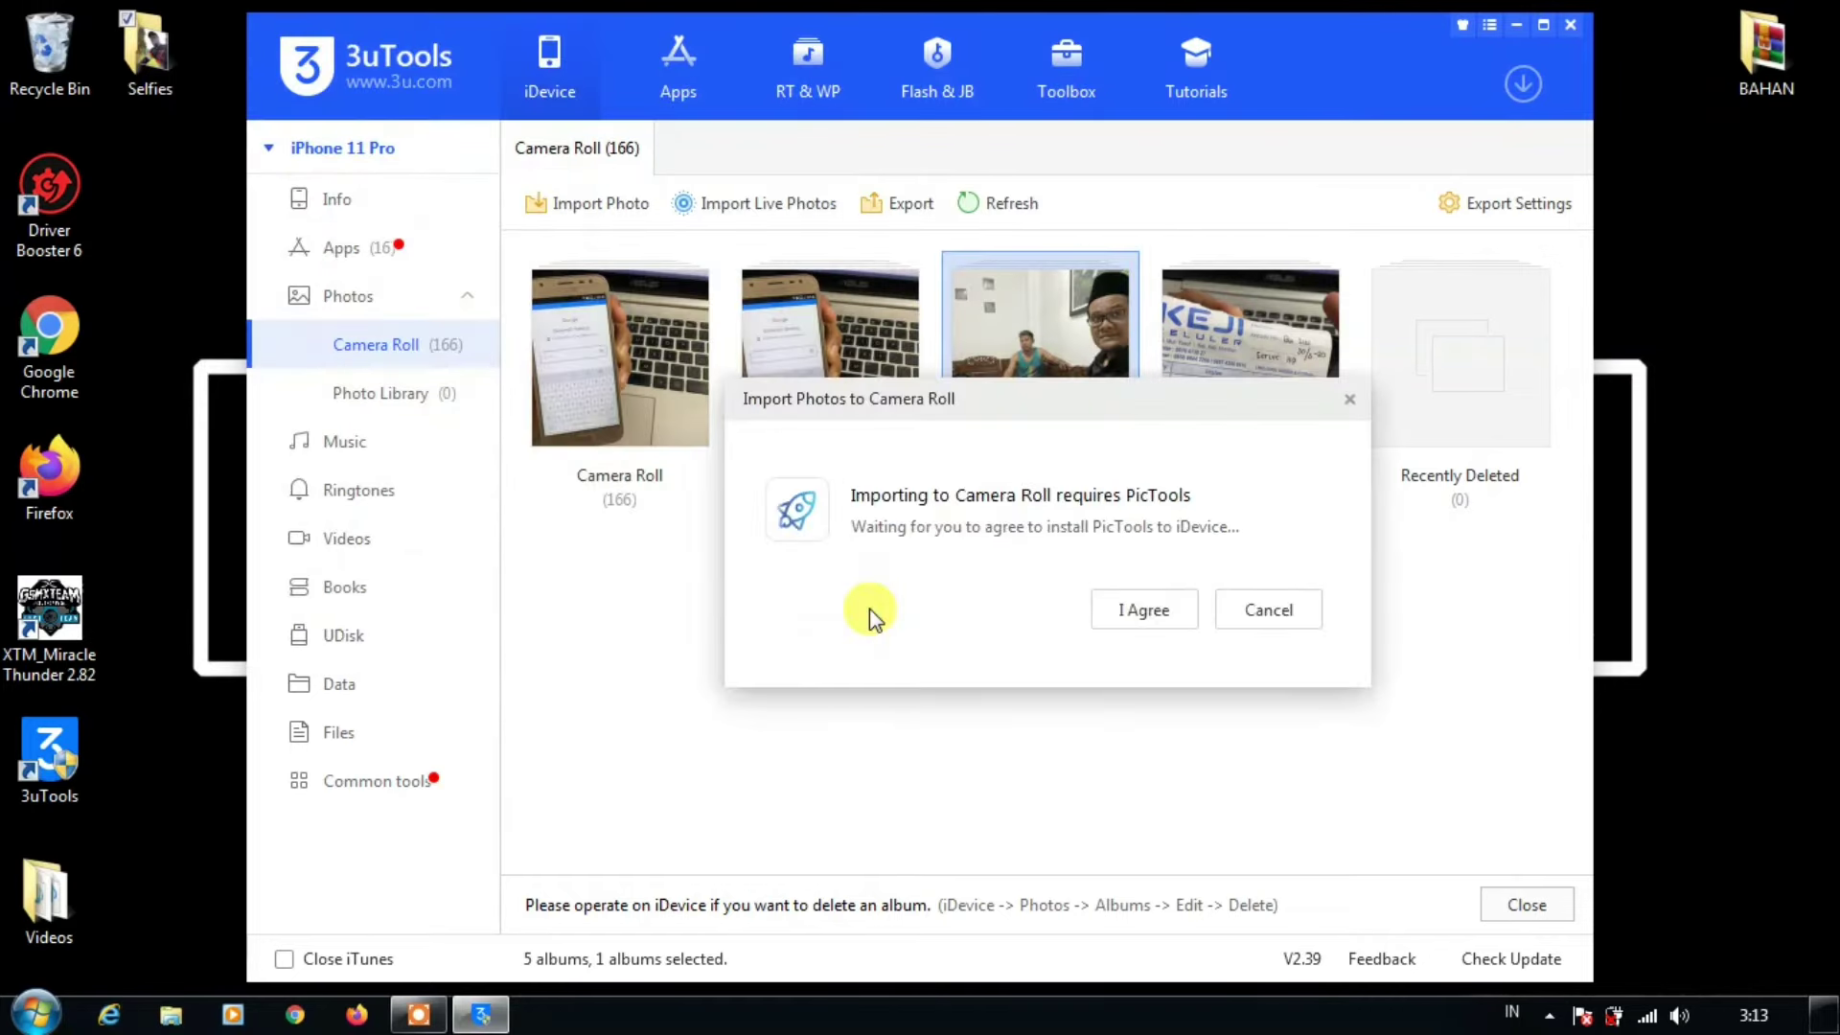
{"action": "left_click", "coordinate": [1147, 611]}
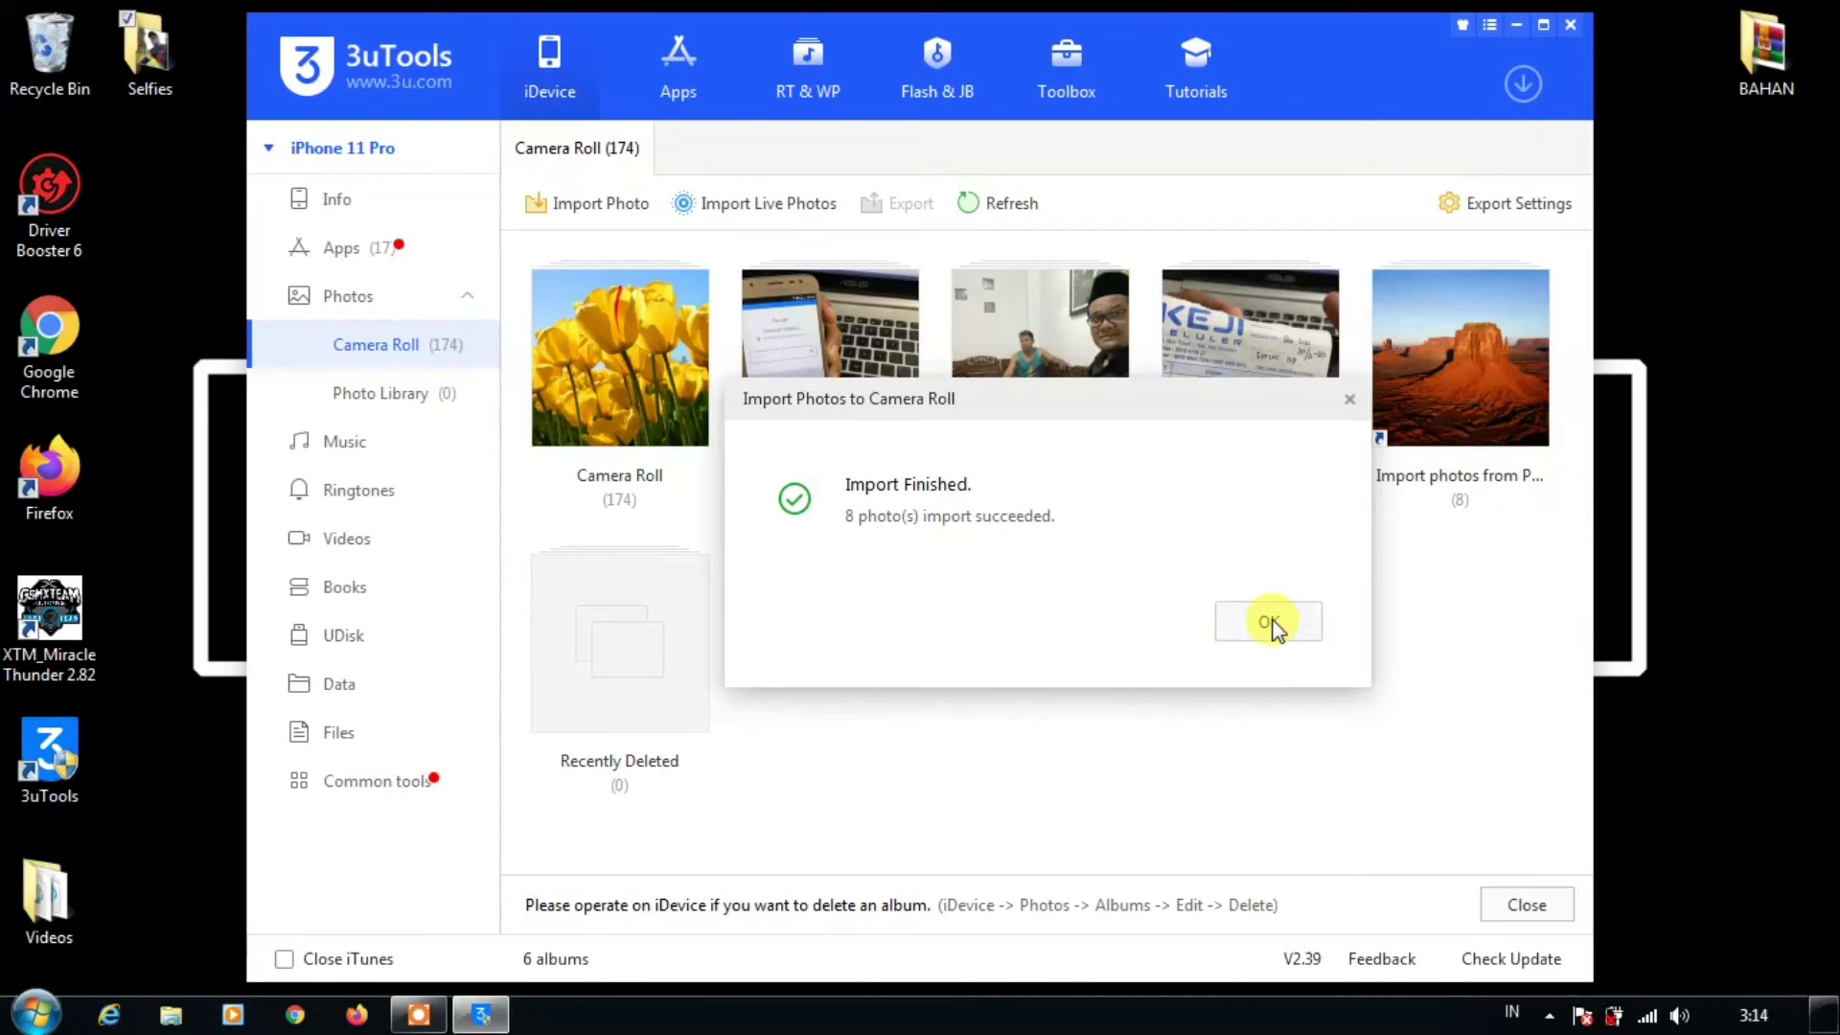
{"action": "left_click", "coordinate": [1271, 623]}
Check the imported pictures in the album of photos imported from the PC and in the Camera Roll album
{"action": "left_click", "coordinate": [1443, 450]}
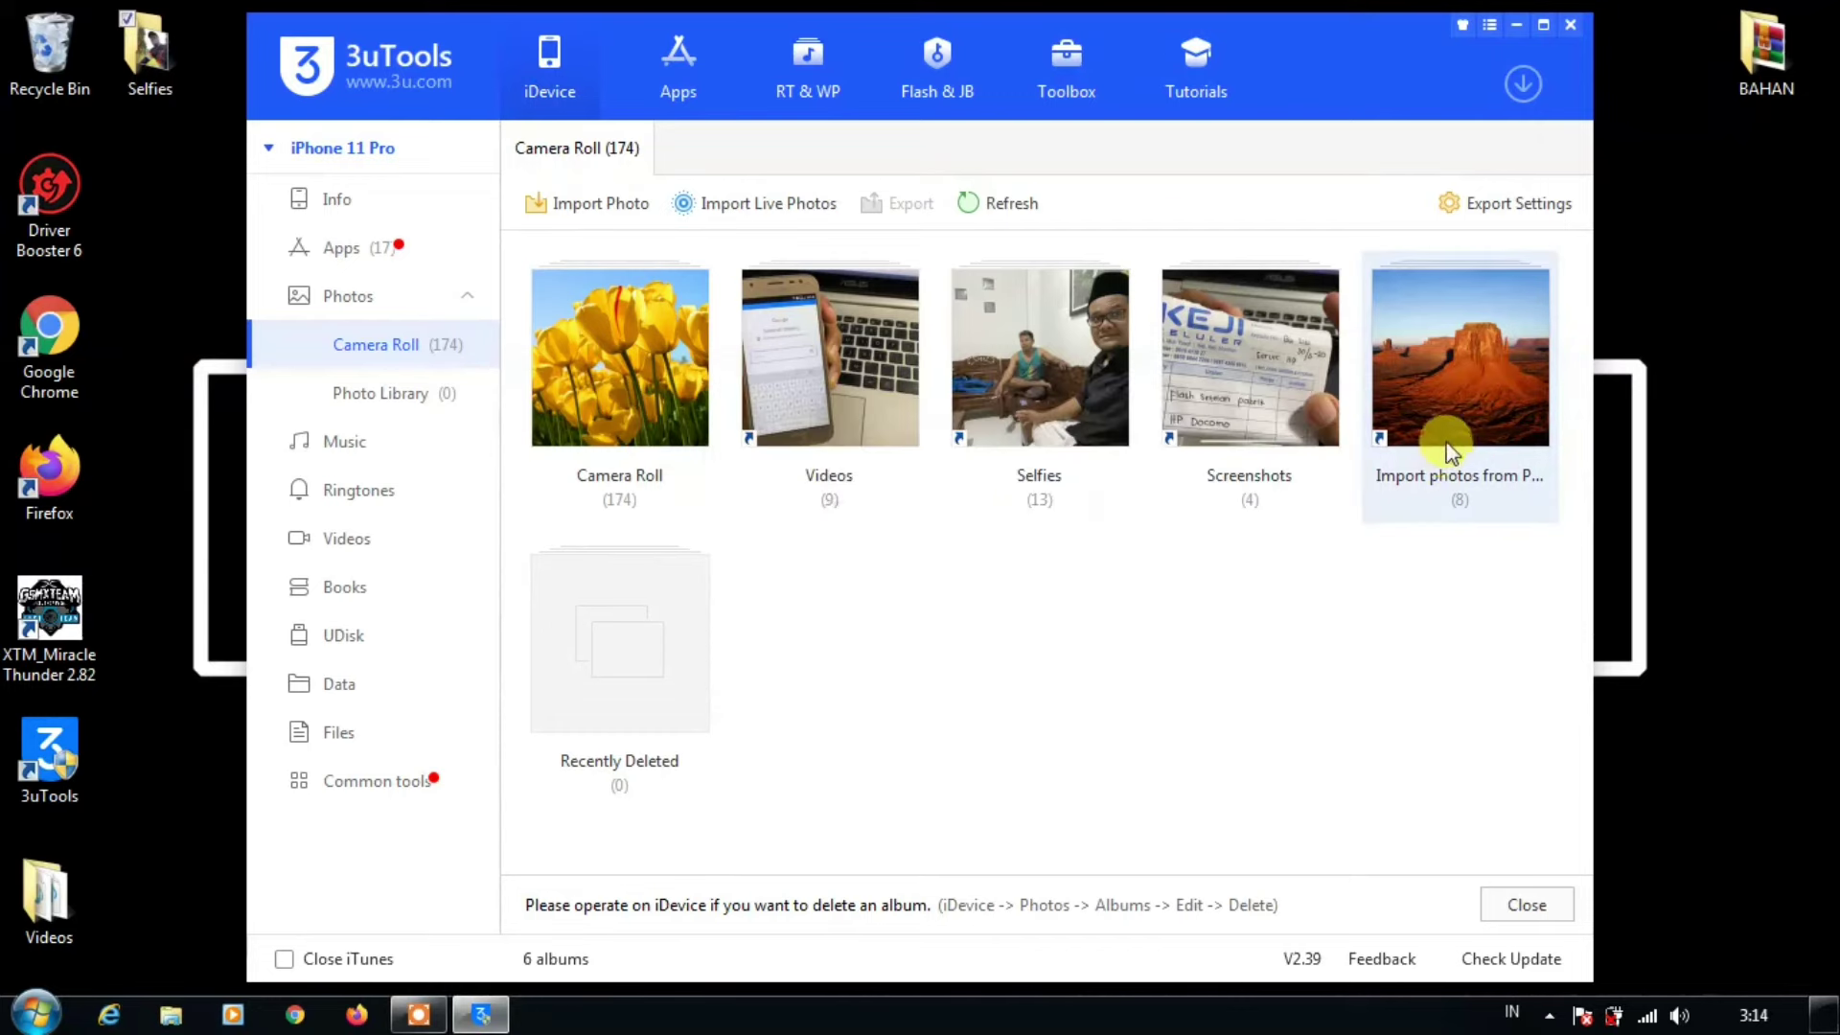
{"action": "double_click", "coordinate": [1437, 446]}
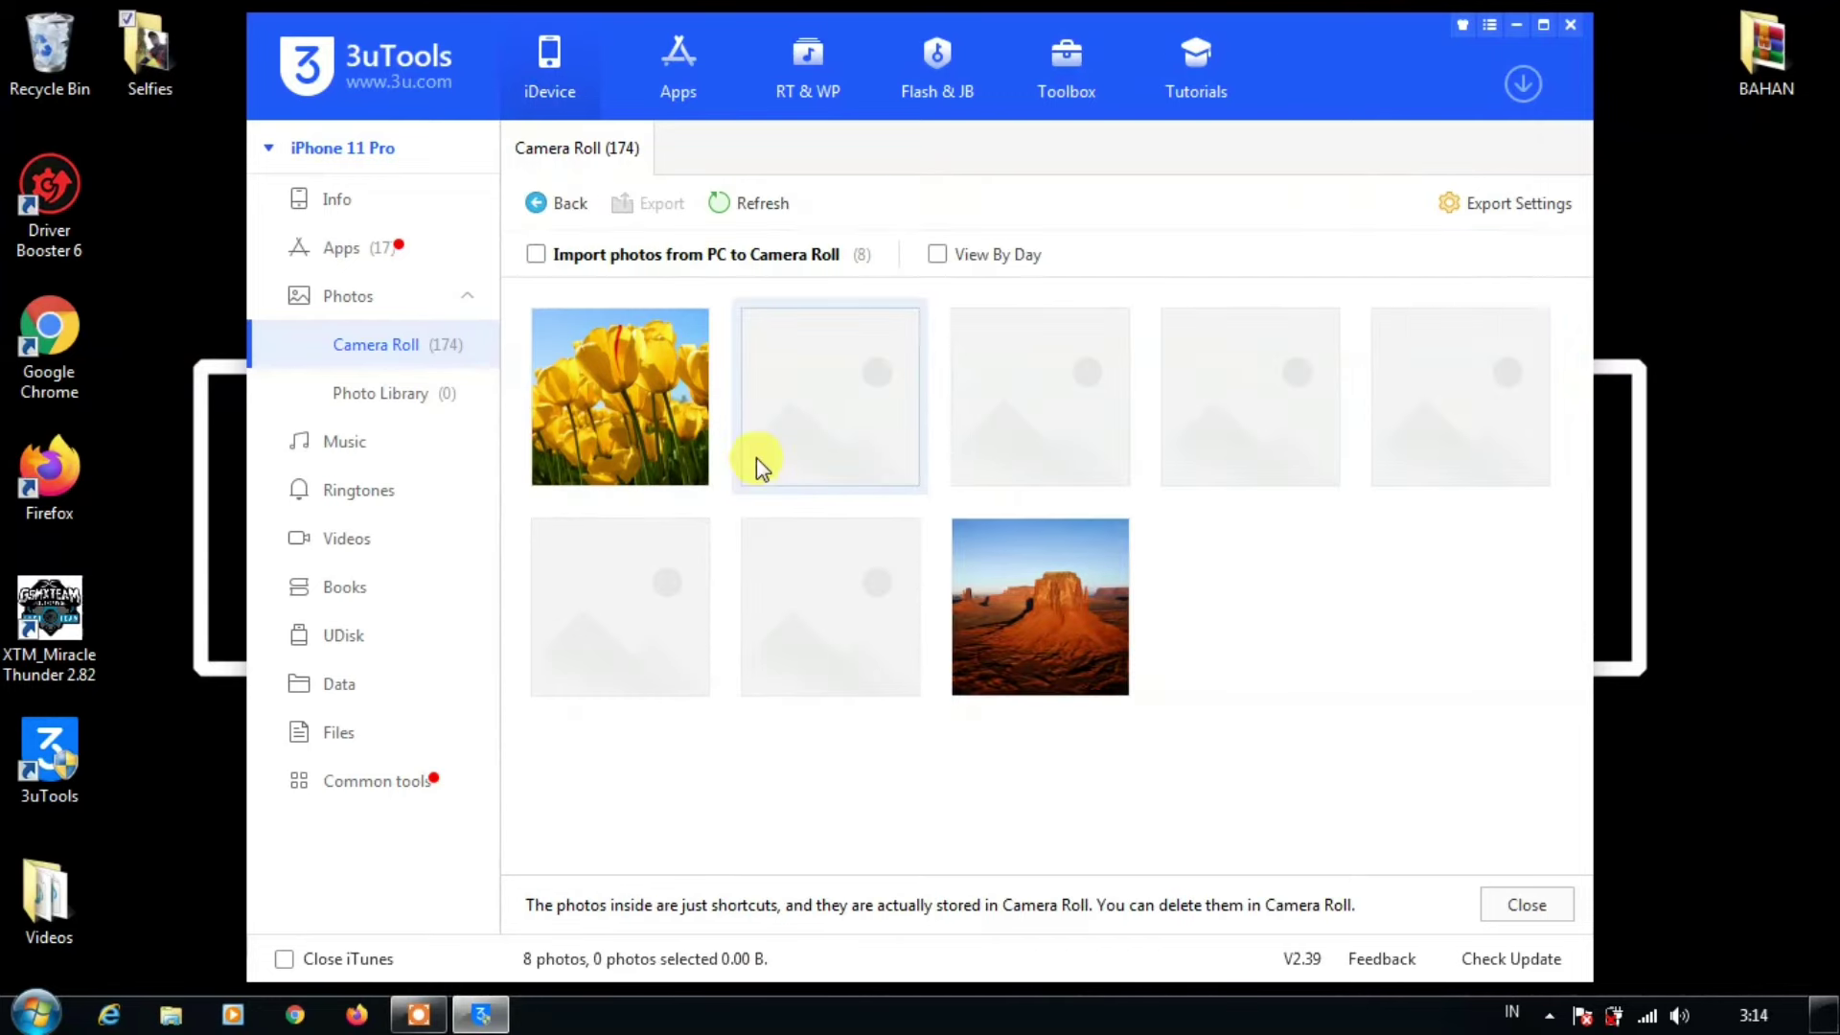
{"action": "left_click", "coordinate": [562, 205]}
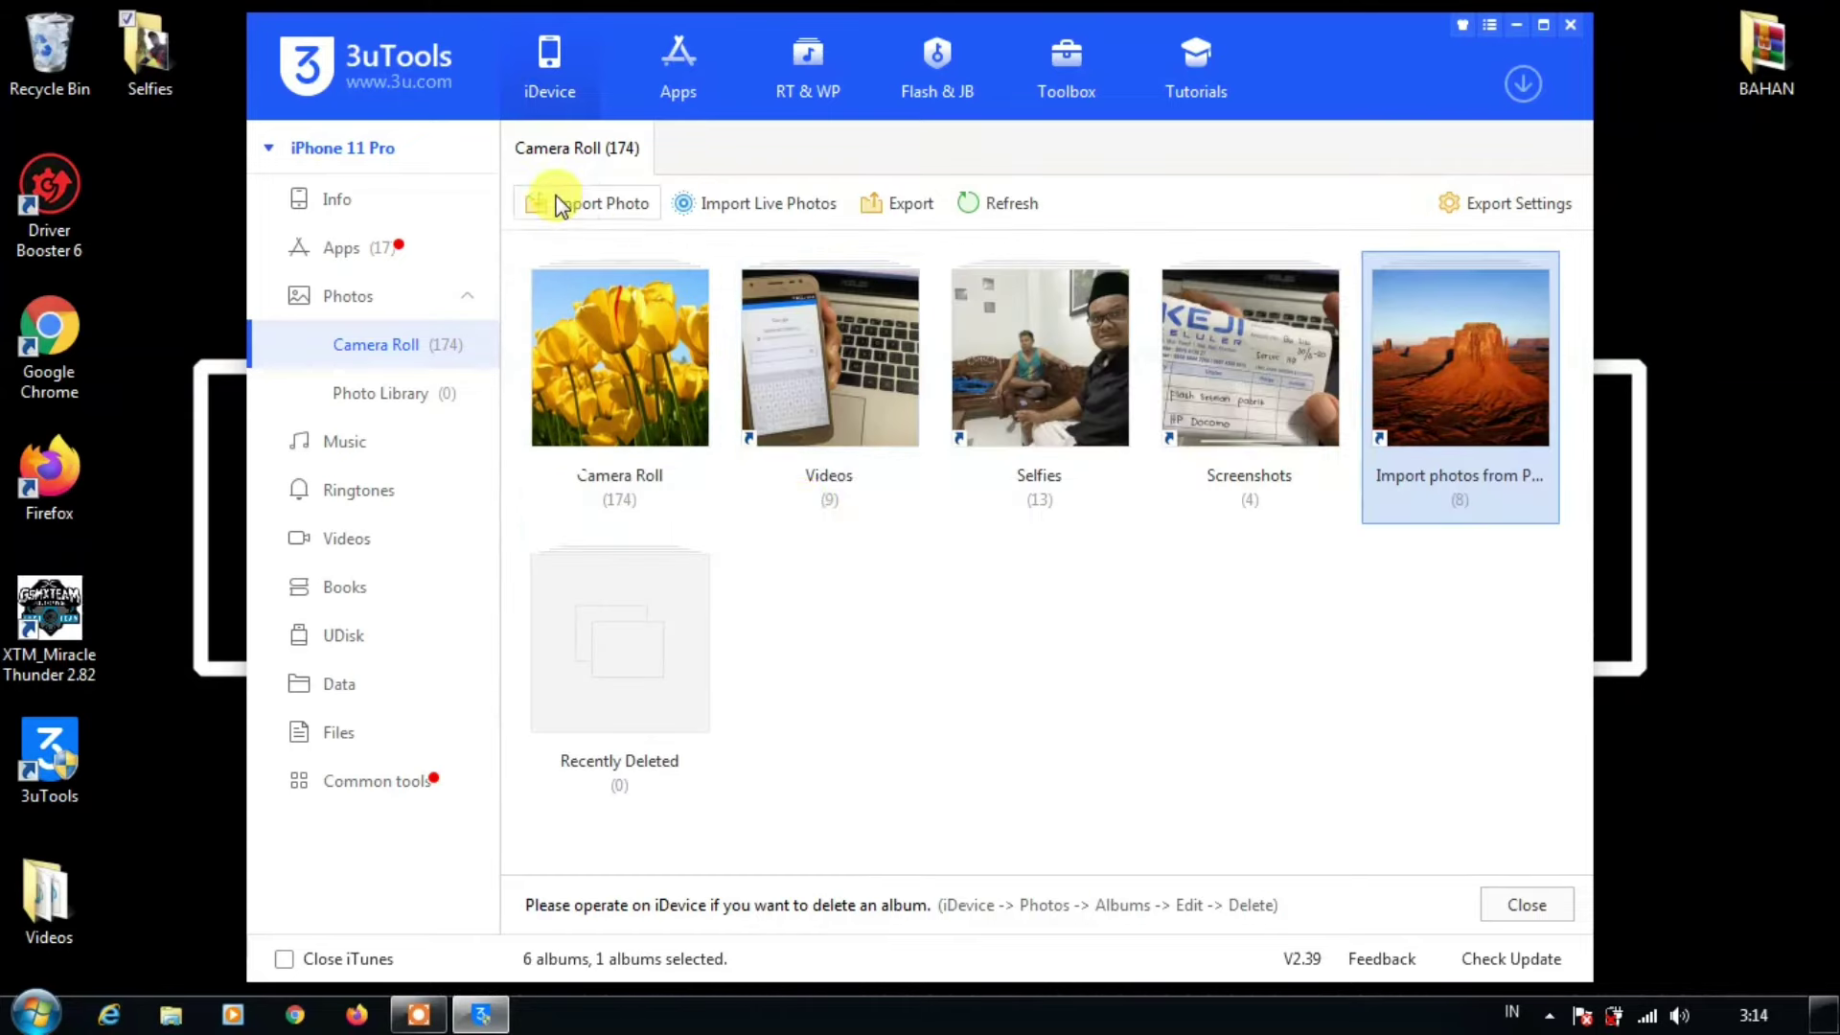
{"action": "double_click", "coordinate": [596, 405]}
{"action": "scroll", "coordinate": [767, 485], "scroll_direction": "down", "scroll_amount": 1}
{"action": "scroll", "coordinate": [767, 485], "scroll_direction": "up", "scroll_amount": 1}
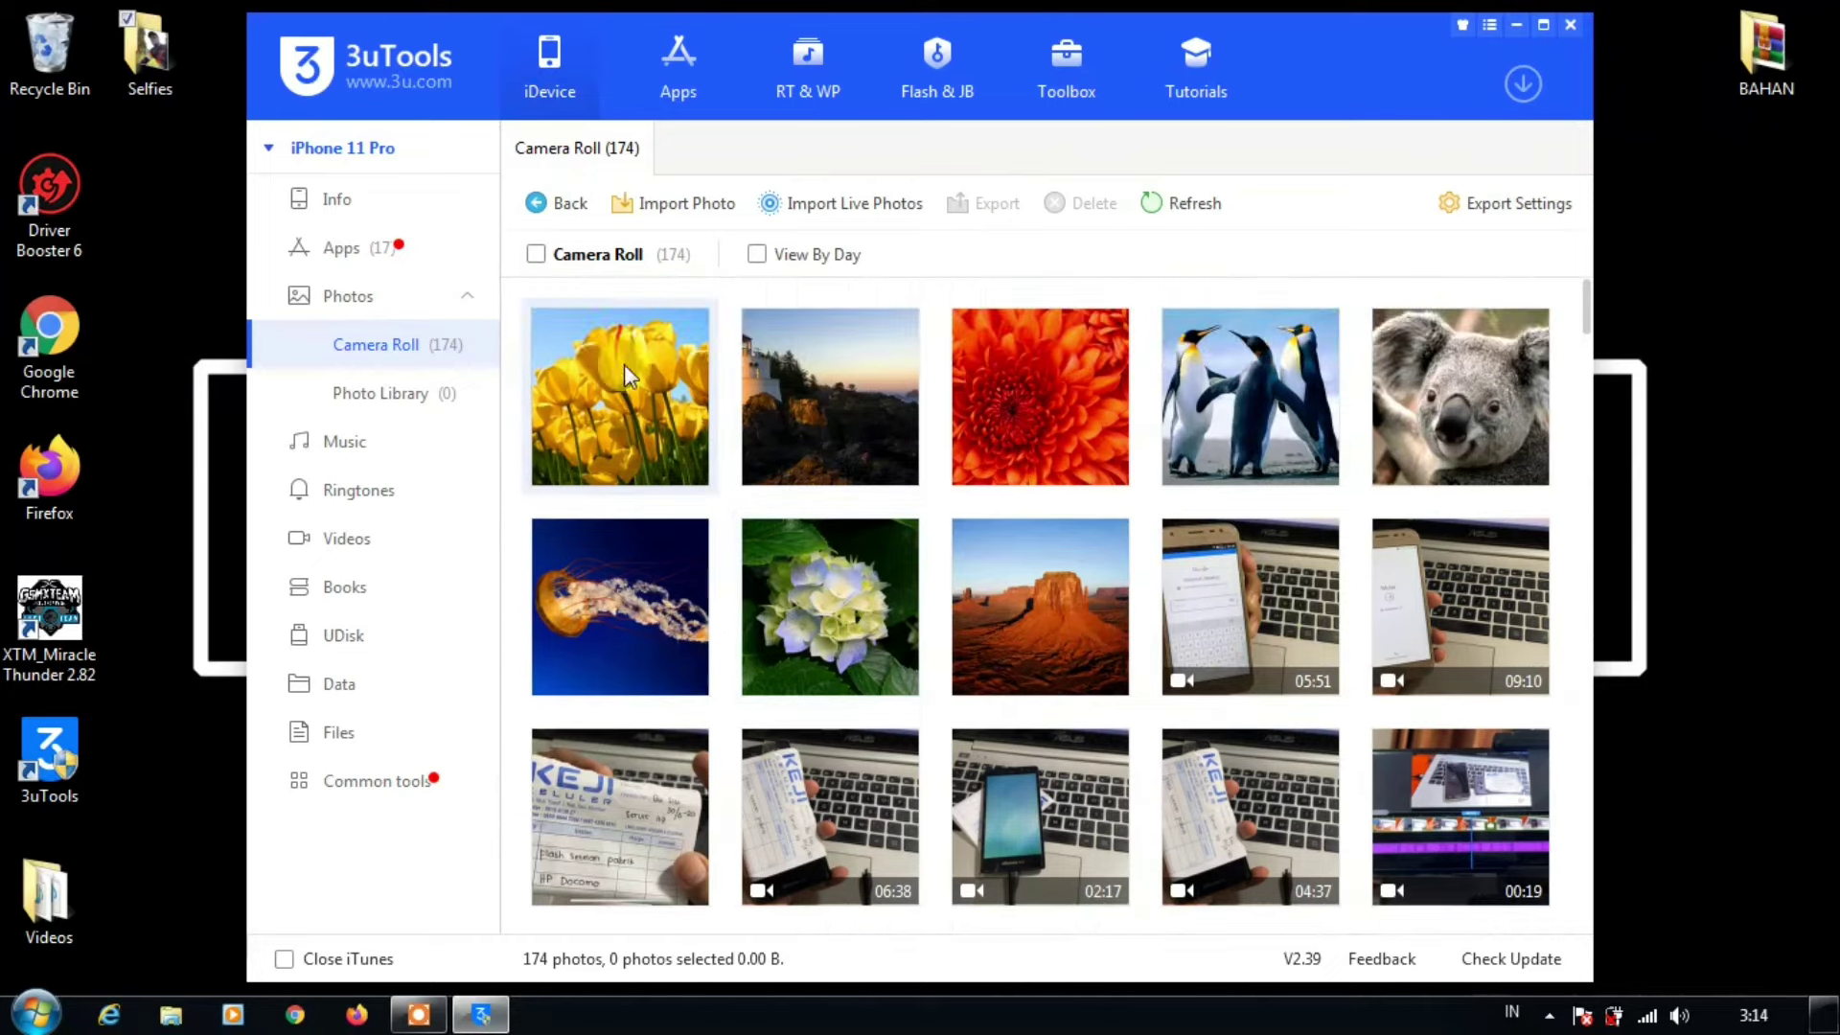
{"action": "left_click", "coordinate": [574, 205]}
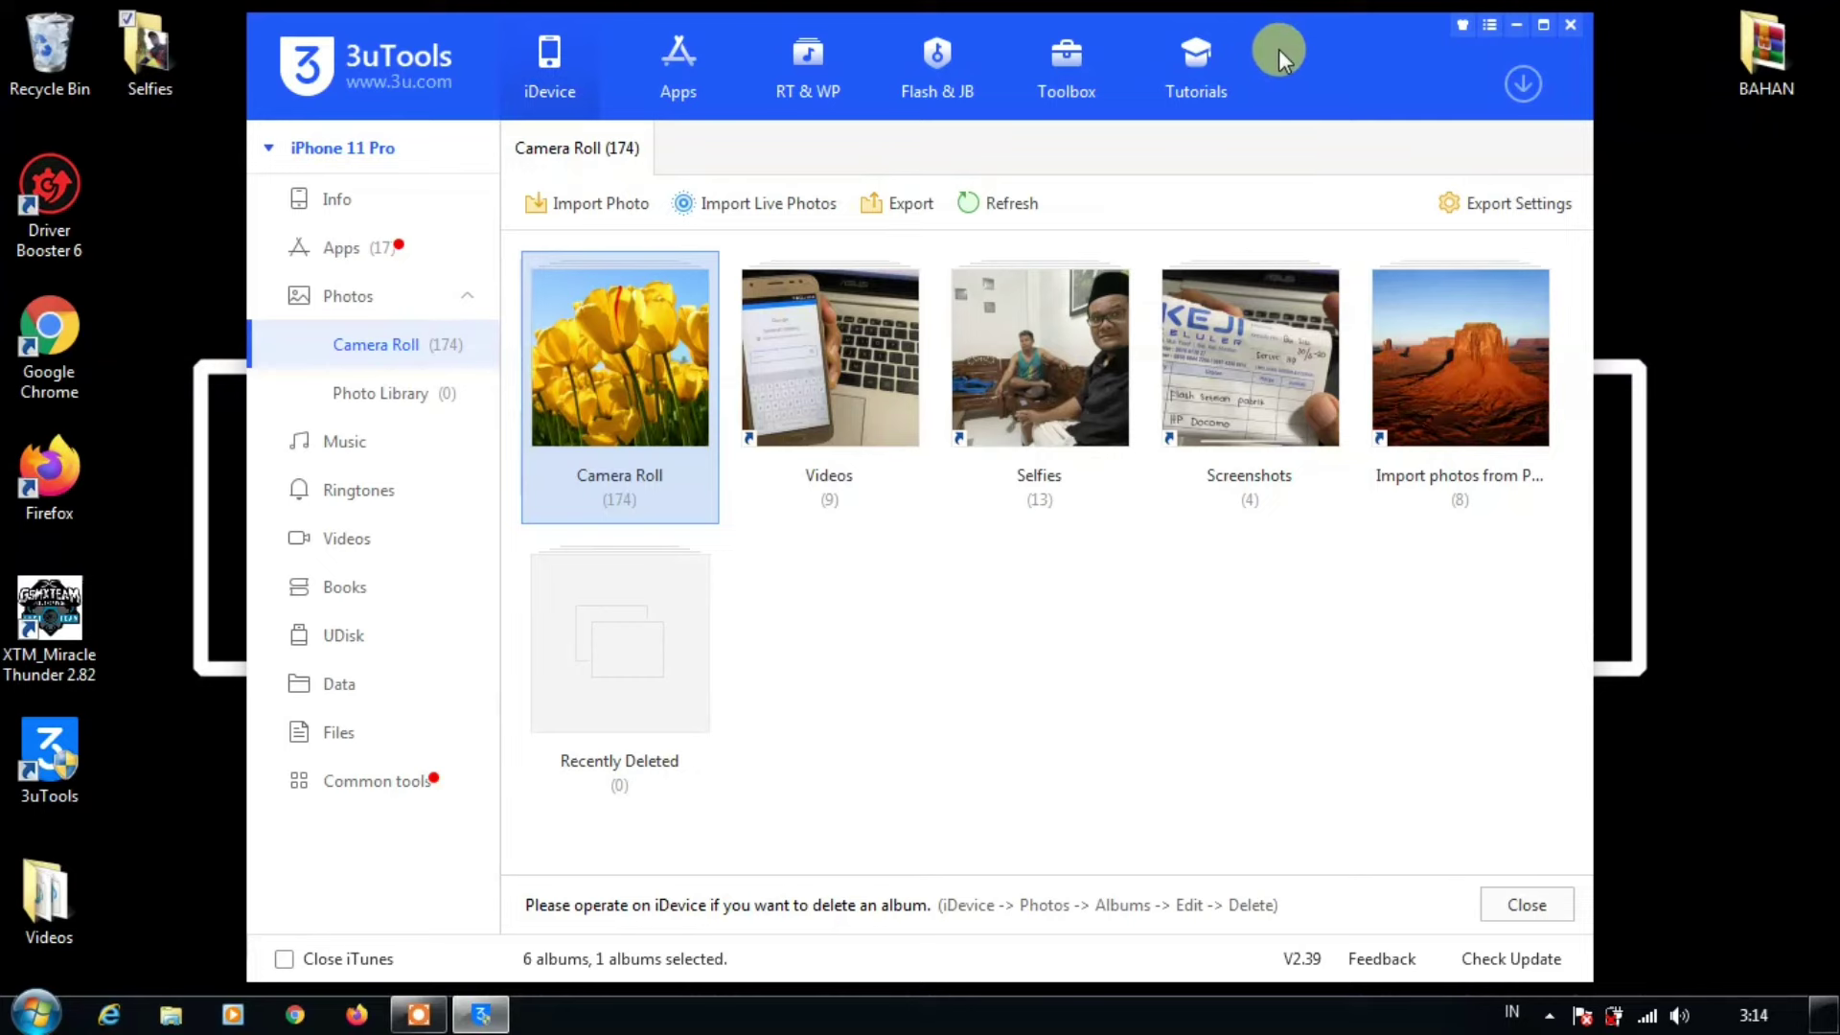
Look through the device info, Tutorials, Toolbox, Flash & JB, RT & WP and Apps sections, and return to the device overview
{"action": "left_click", "coordinate": [329, 198]}
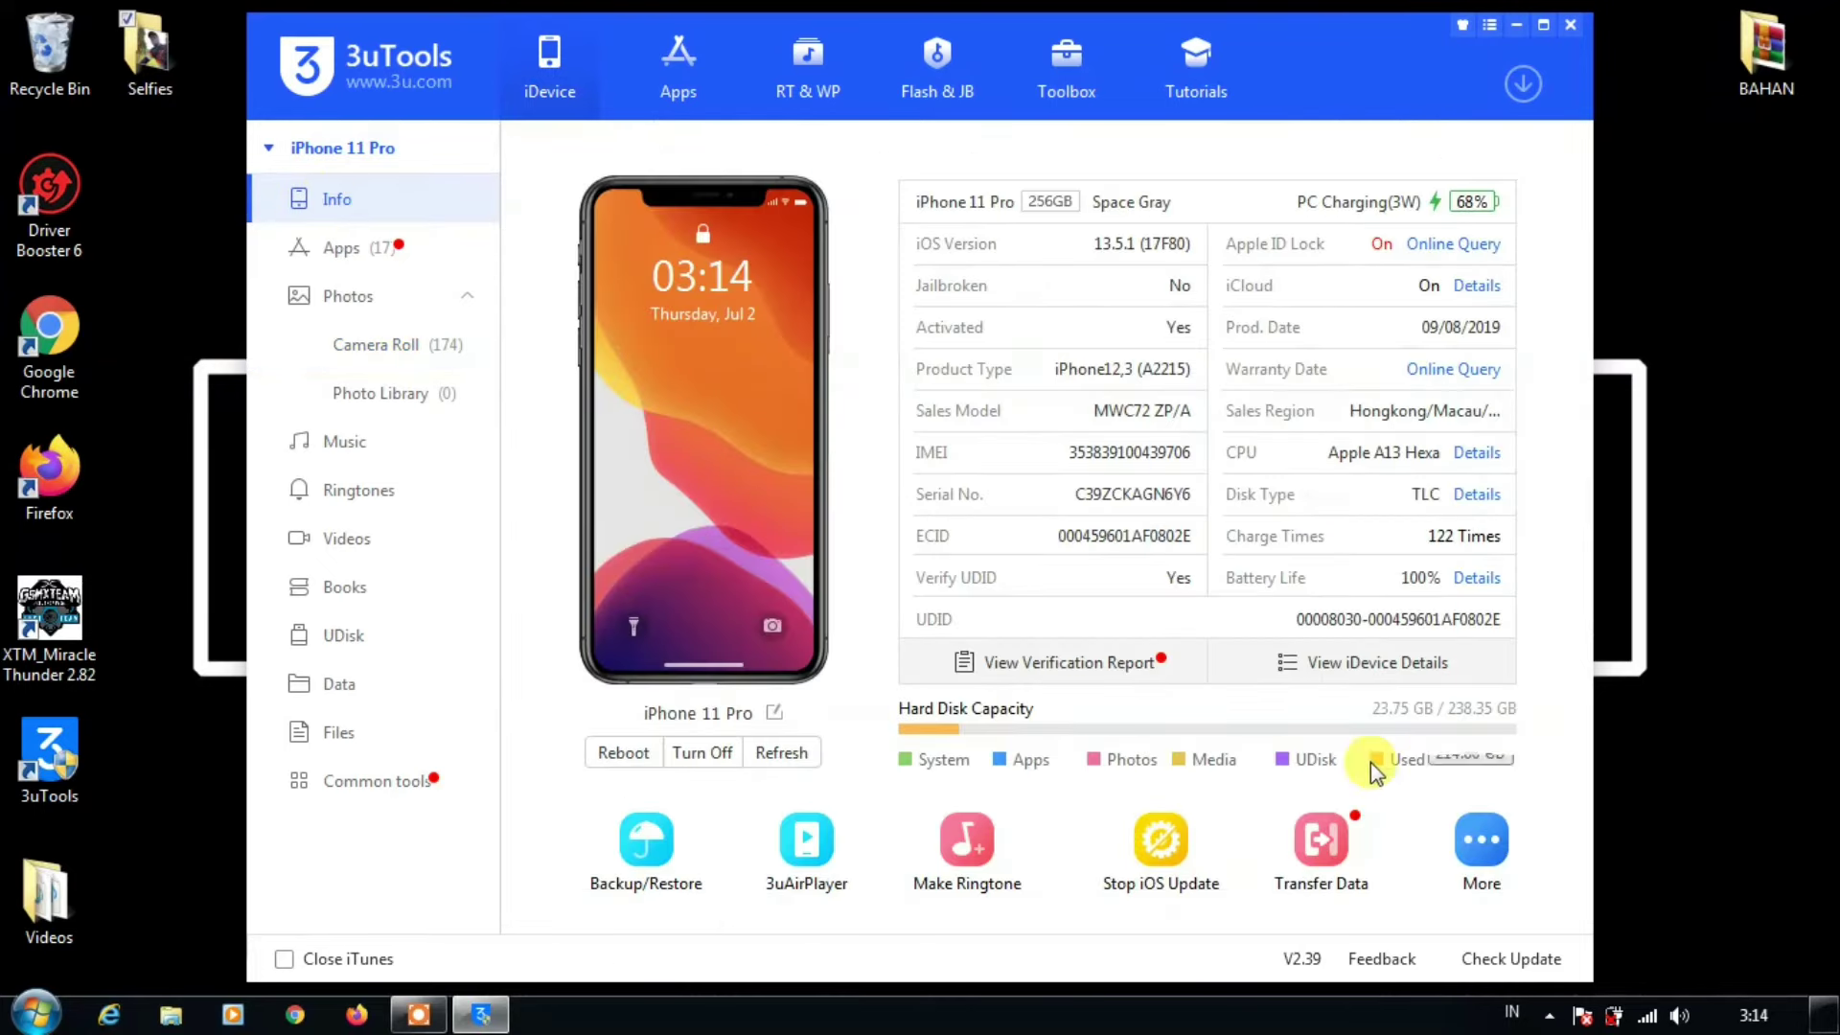
{"action": "left_click", "coordinate": [1197, 89]}
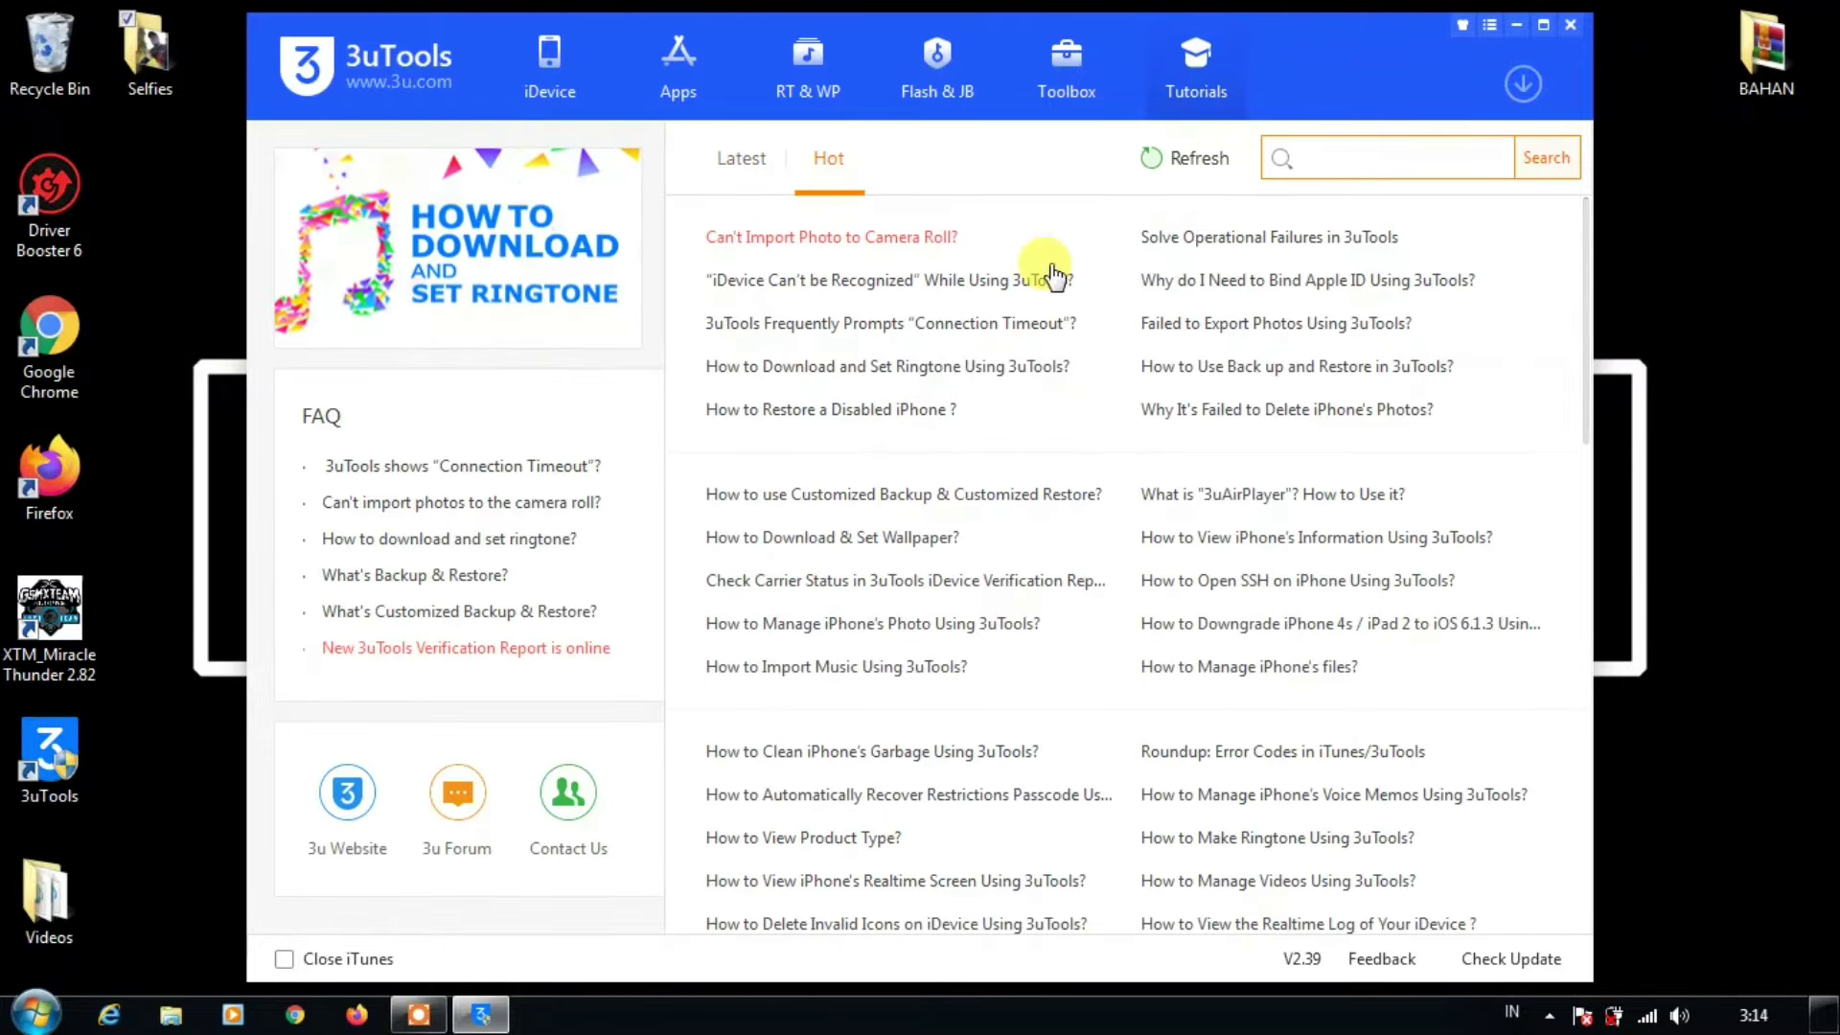
{"action": "scroll", "coordinate": [1162, 683], "scroll_direction": "down", "scroll_amount": 8}
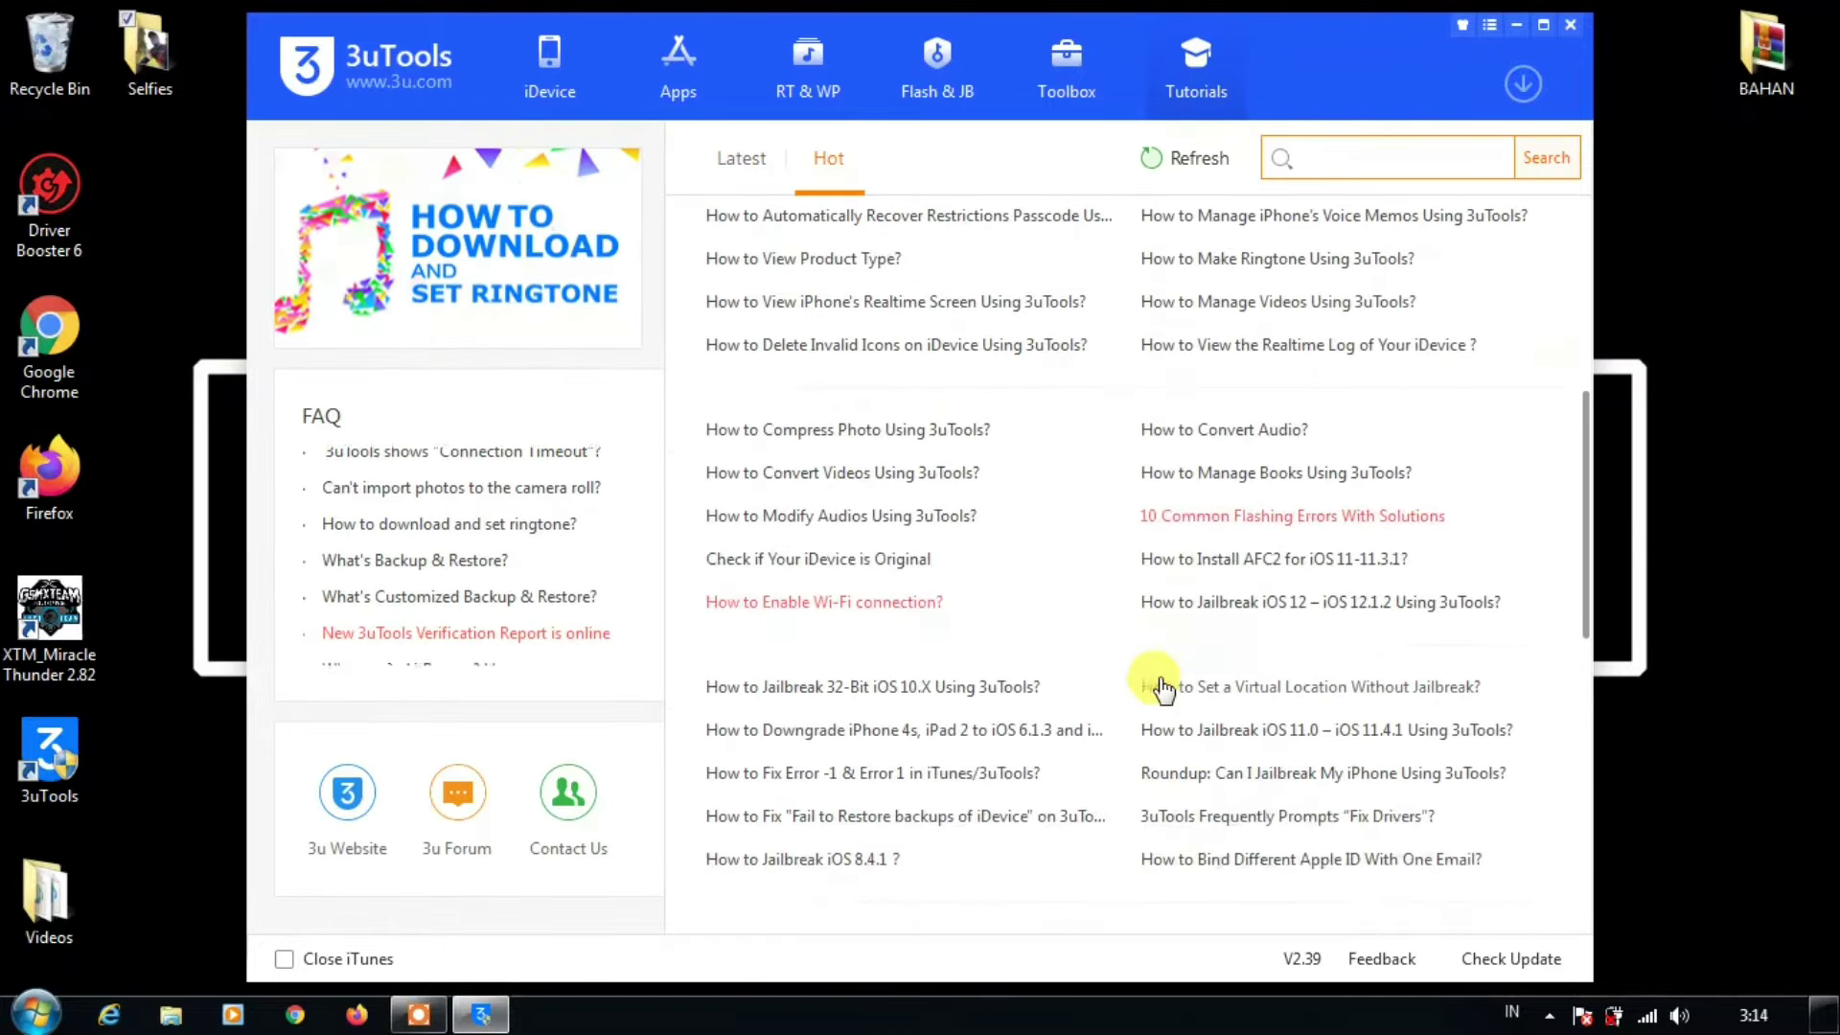
{"action": "scroll", "coordinate": [1162, 683], "scroll_direction": "down", "scroll_amount": 7}
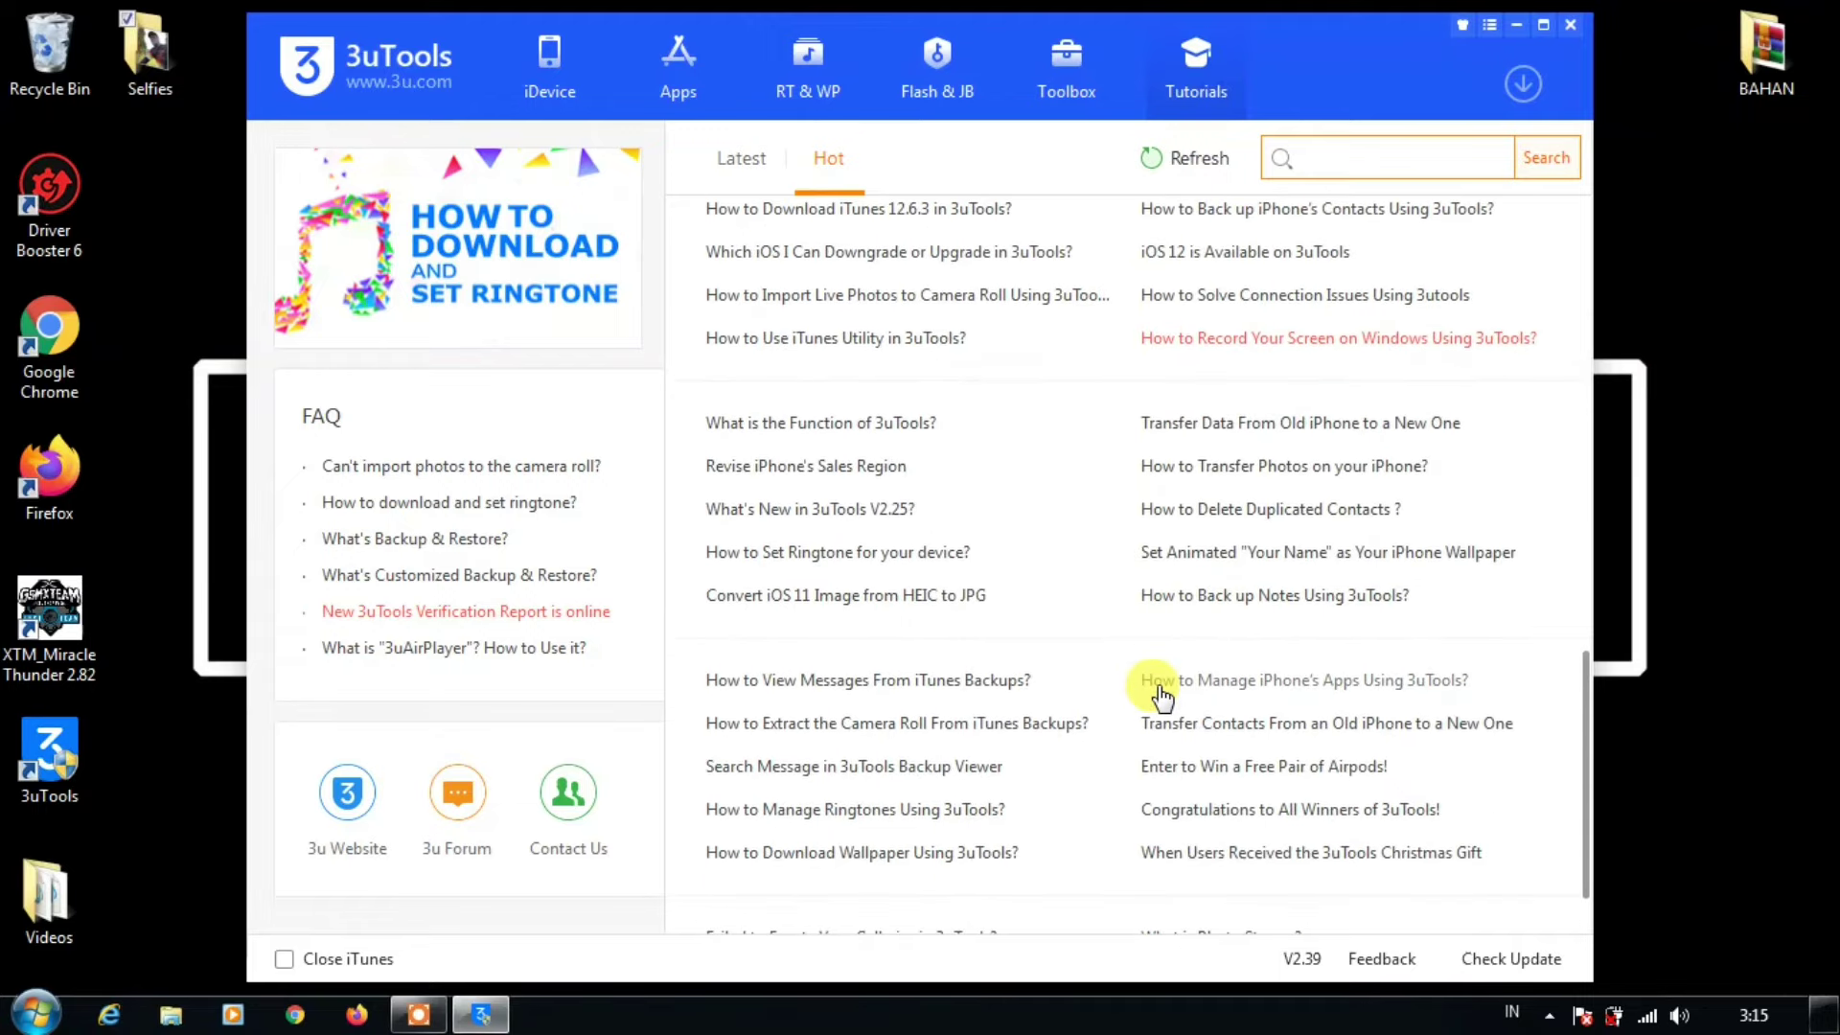
{"action": "left_click", "coordinate": [1068, 78]}
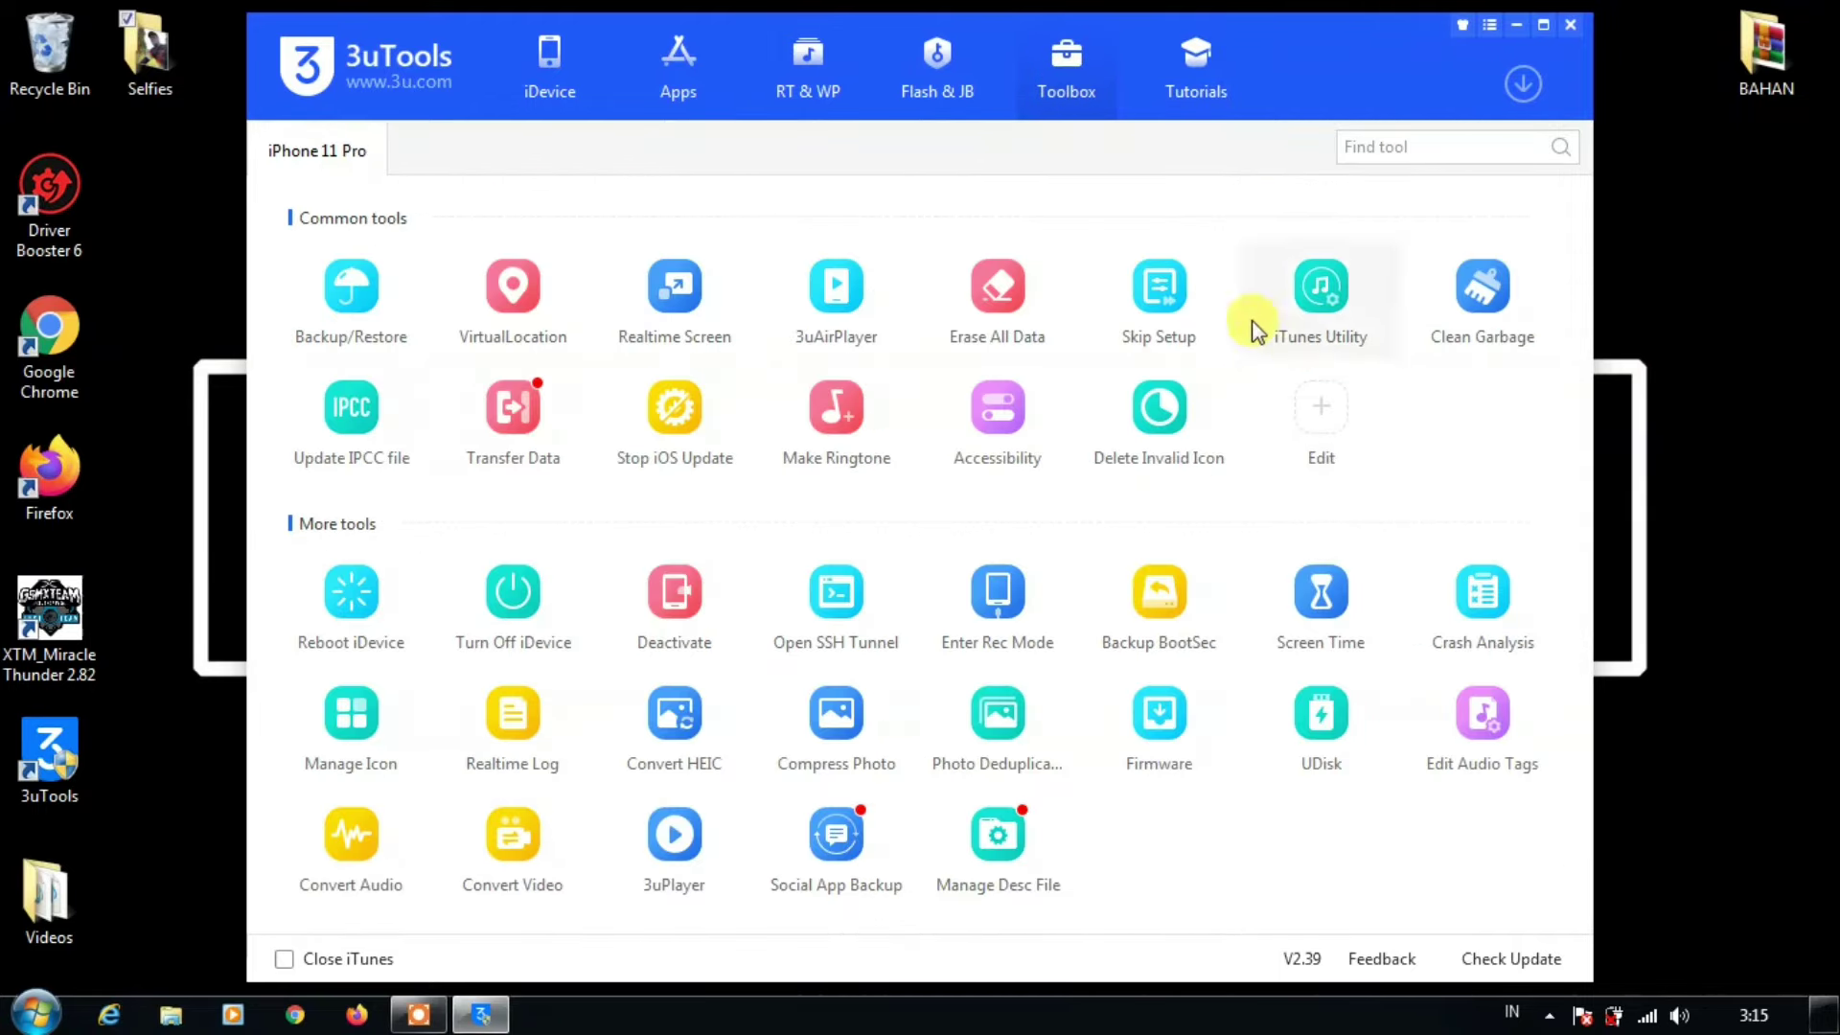
{"action": "left_click", "coordinate": [952, 84]}
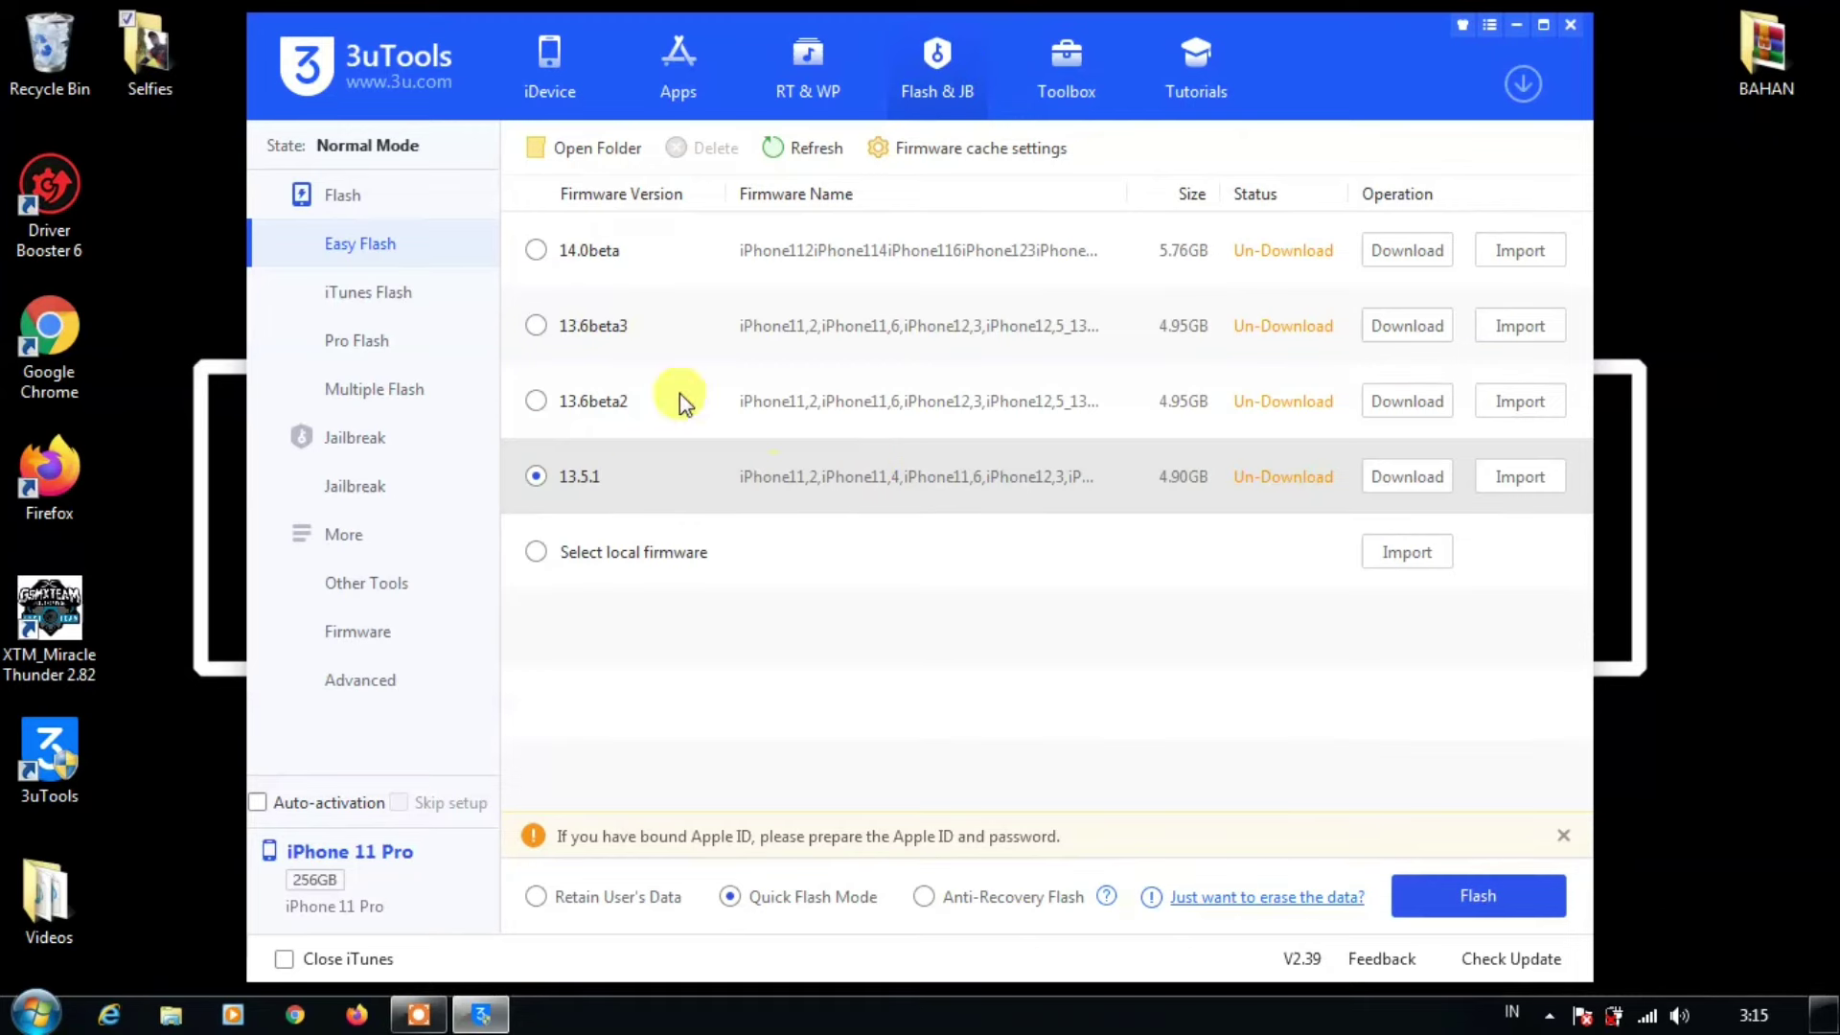
{"action": "left_click", "coordinate": [809, 78]}
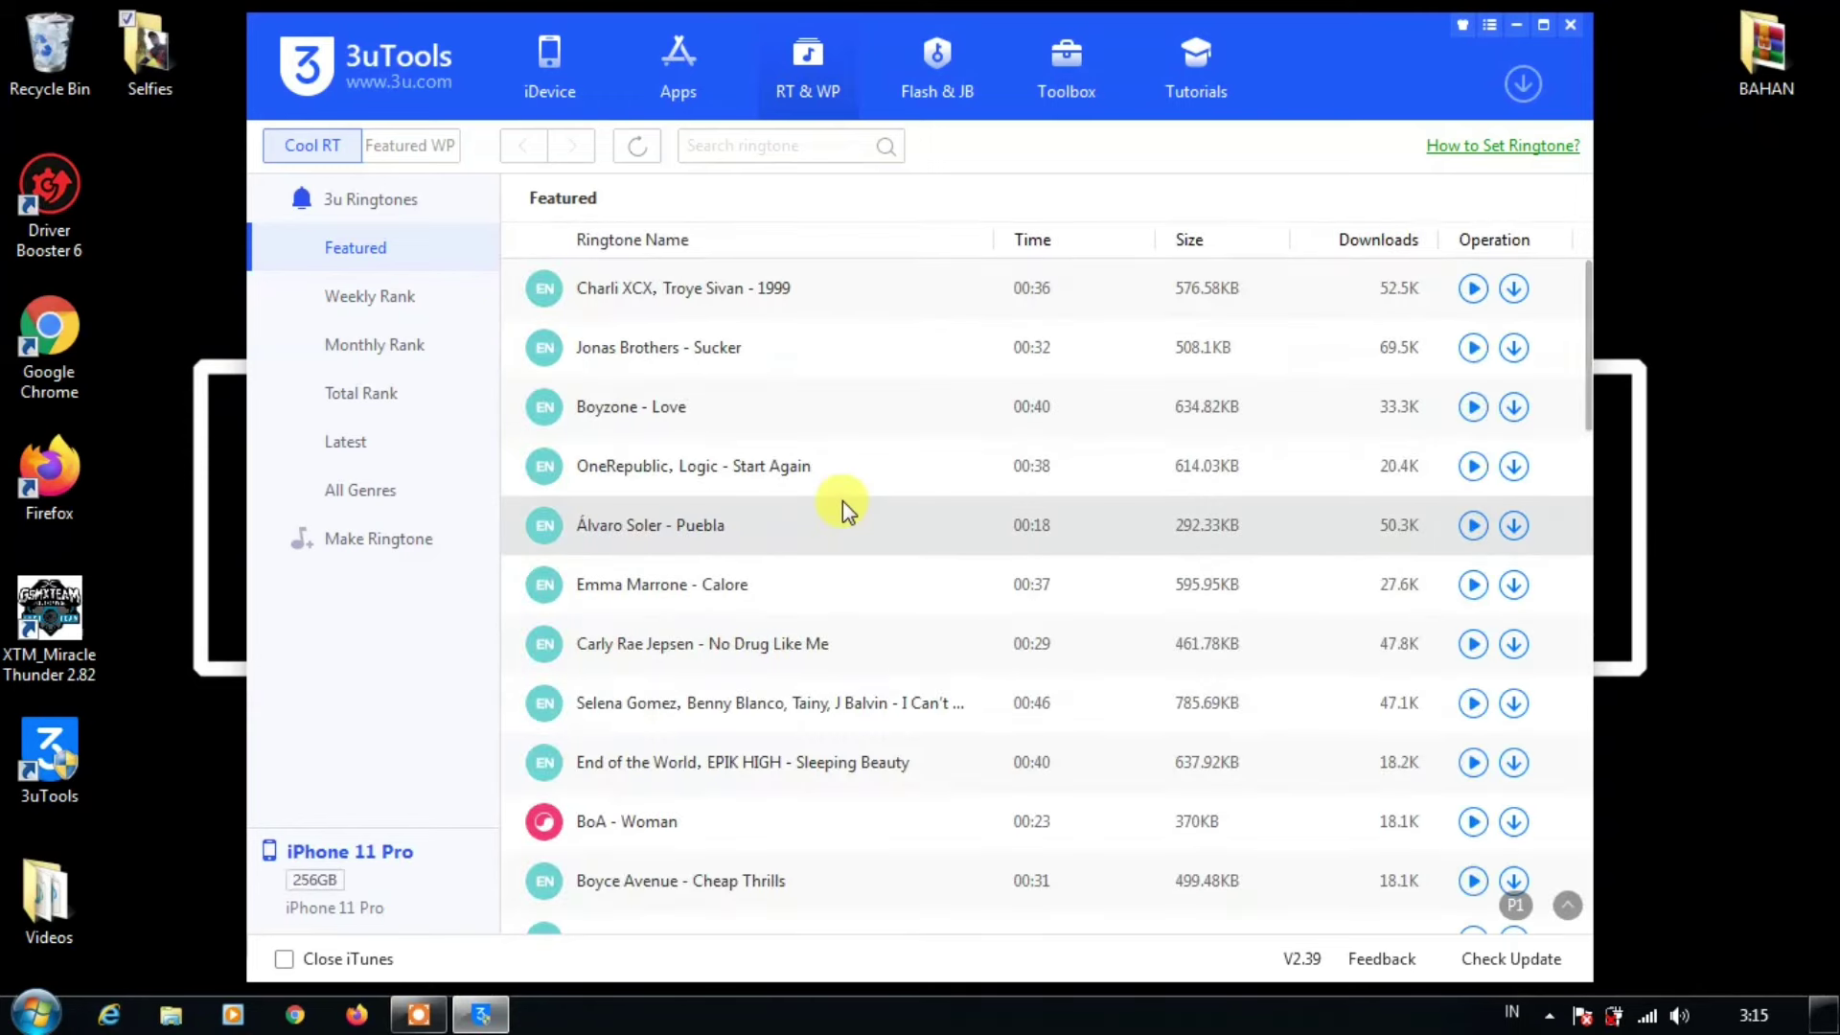
{"action": "left_click", "coordinate": [683, 54]}
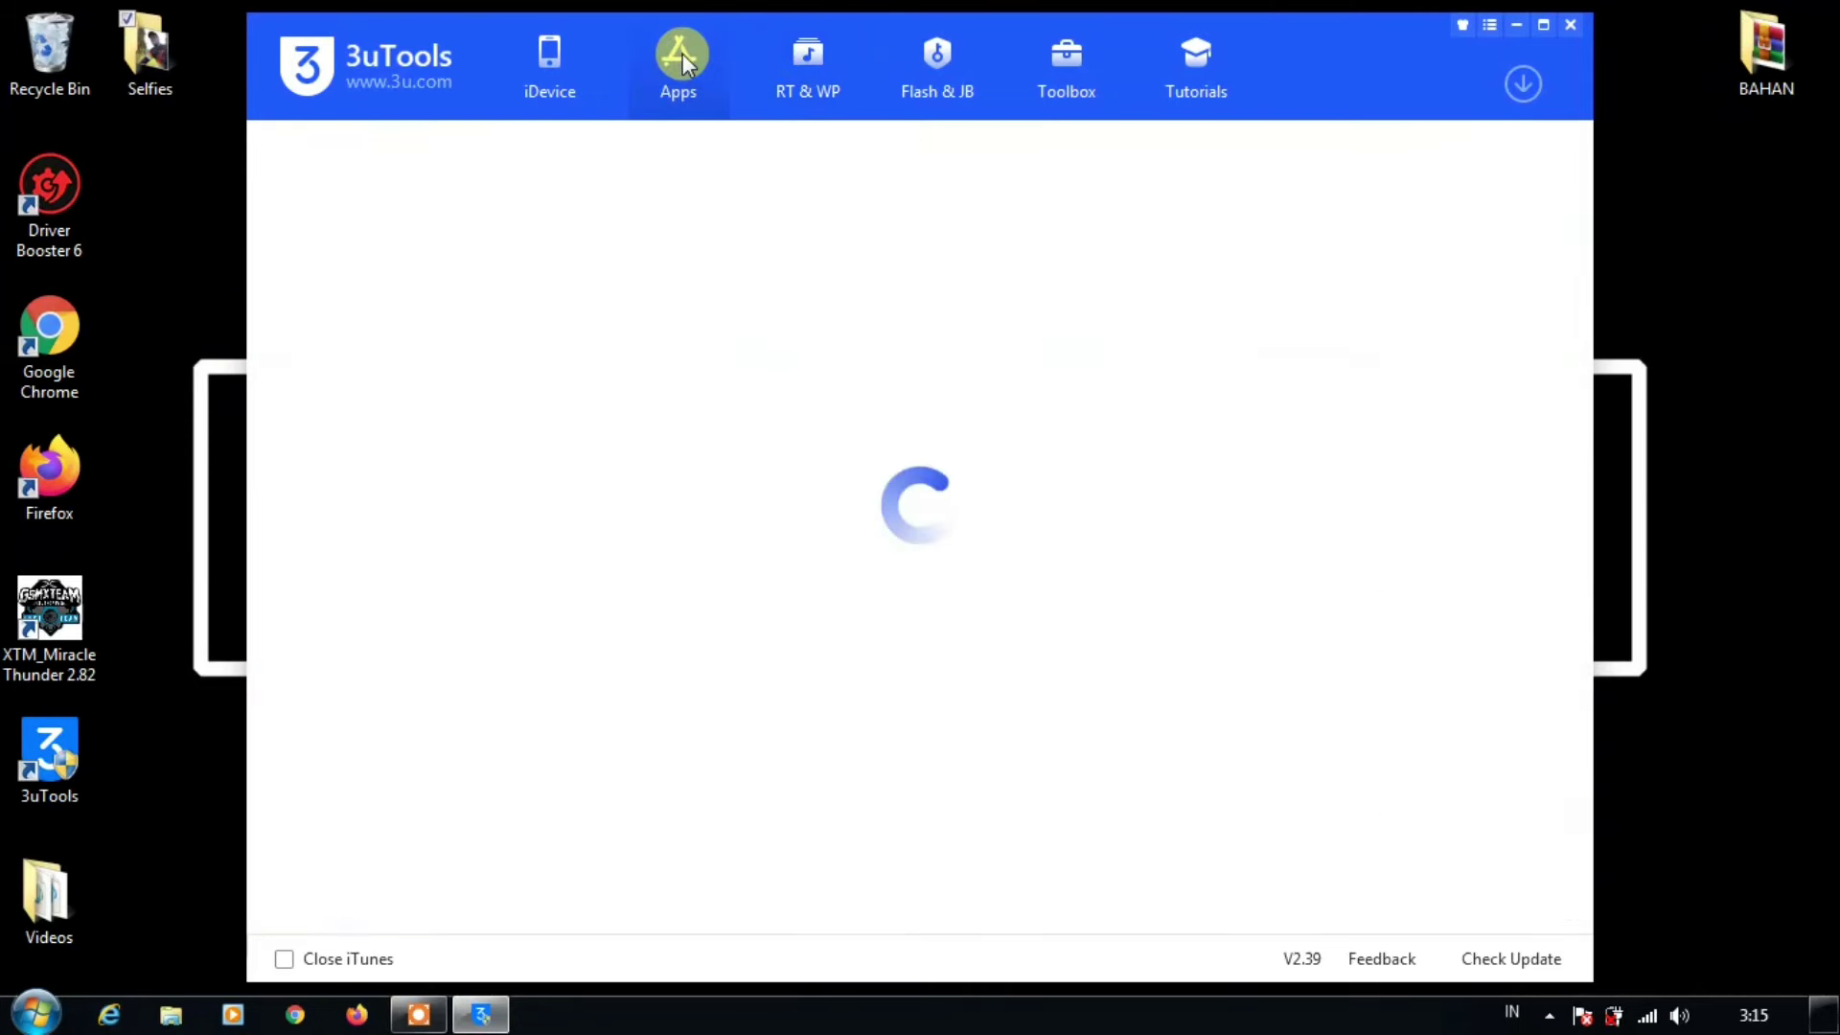
{"action": "left_click", "coordinate": [561, 85]}
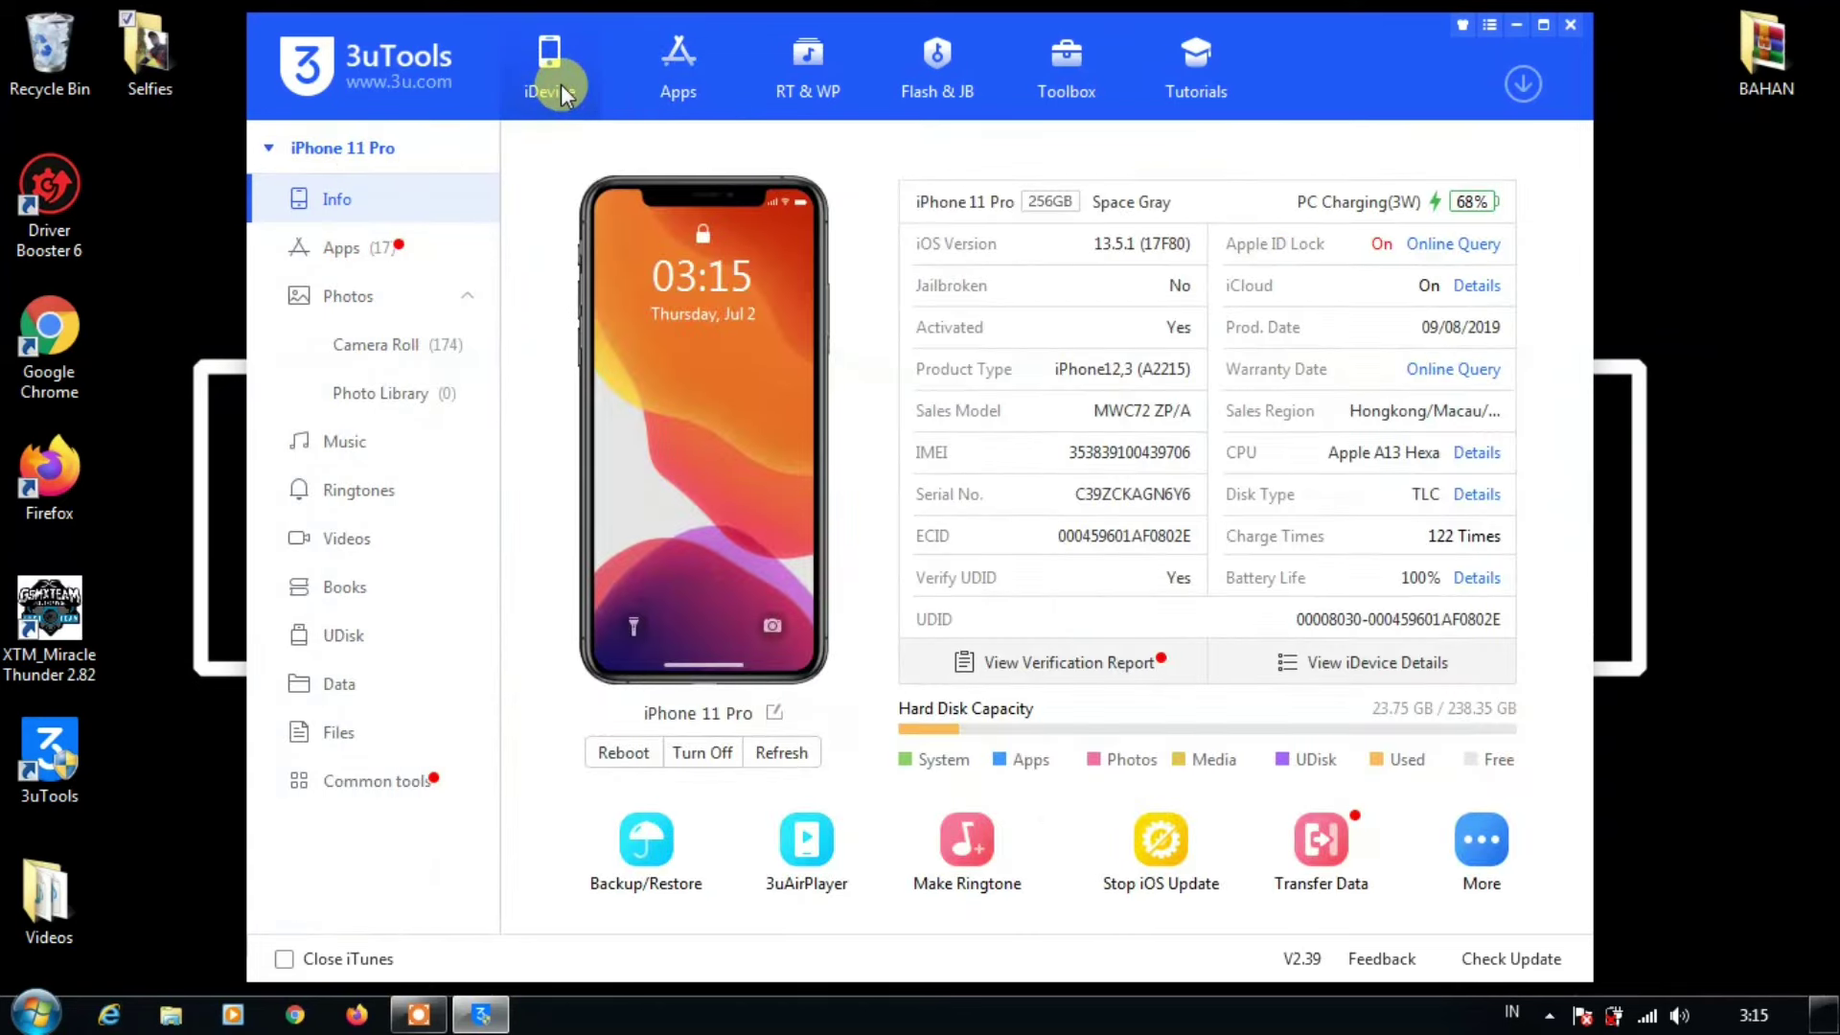
Import the songs Kalimba, Maid with the Flaxen Hair and Sleep Away from the Sample Music folder into the iPhone's music
{"action": "left_click", "coordinate": [354, 445]}
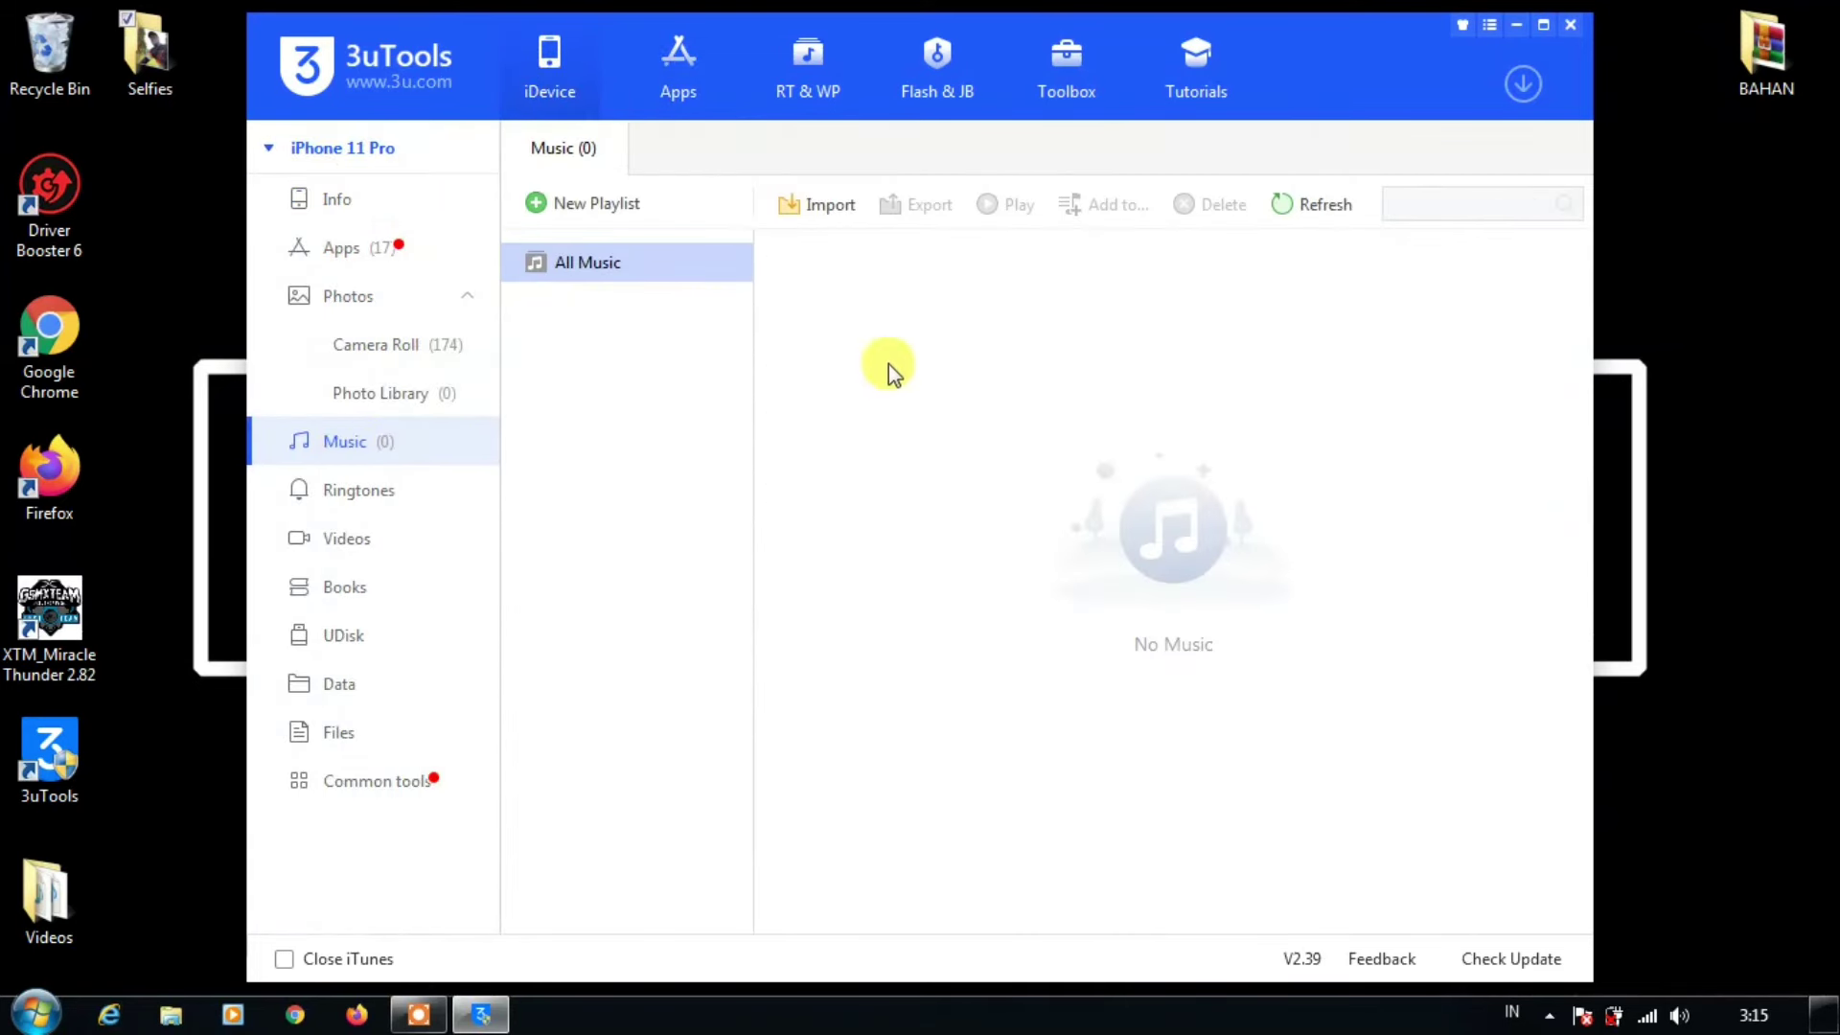
{"action": "left_click", "coordinate": [830, 213]}
{"action": "left_click", "coordinate": [835, 252]}
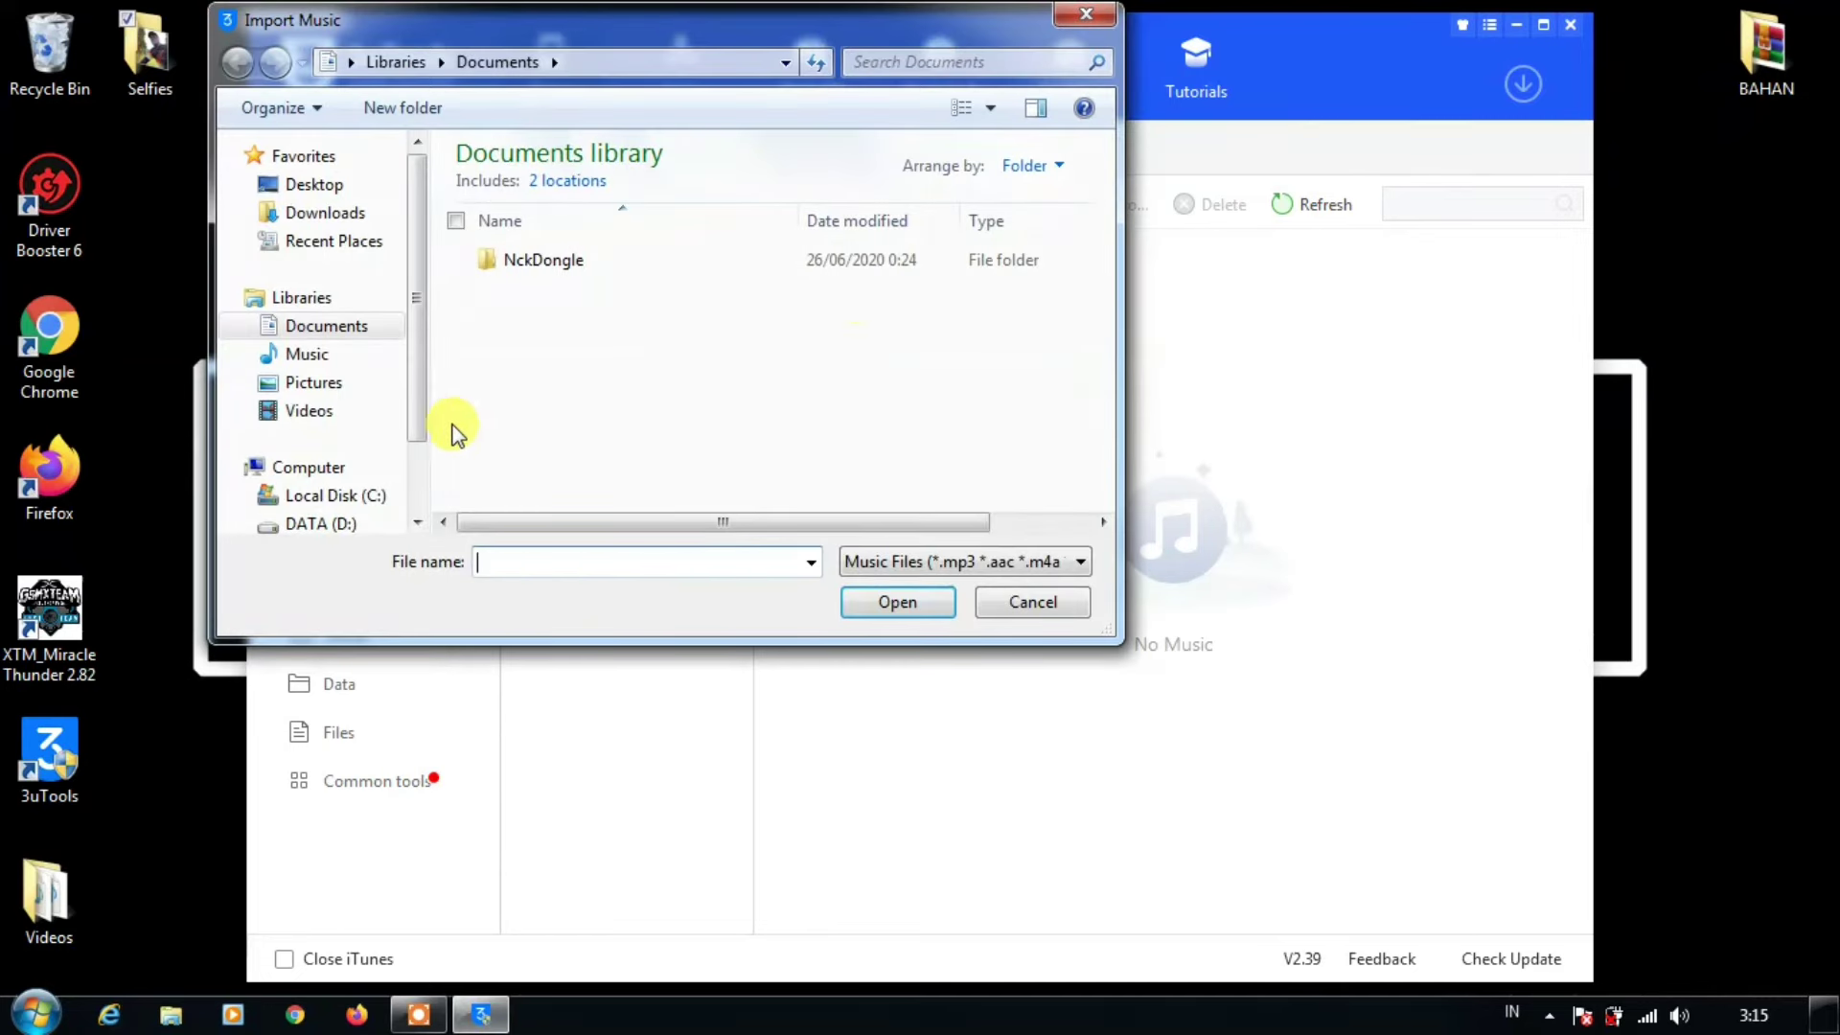
{"action": "left_click", "coordinate": [308, 354]}
{"action": "double_click", "coordinate": [555, 261]}
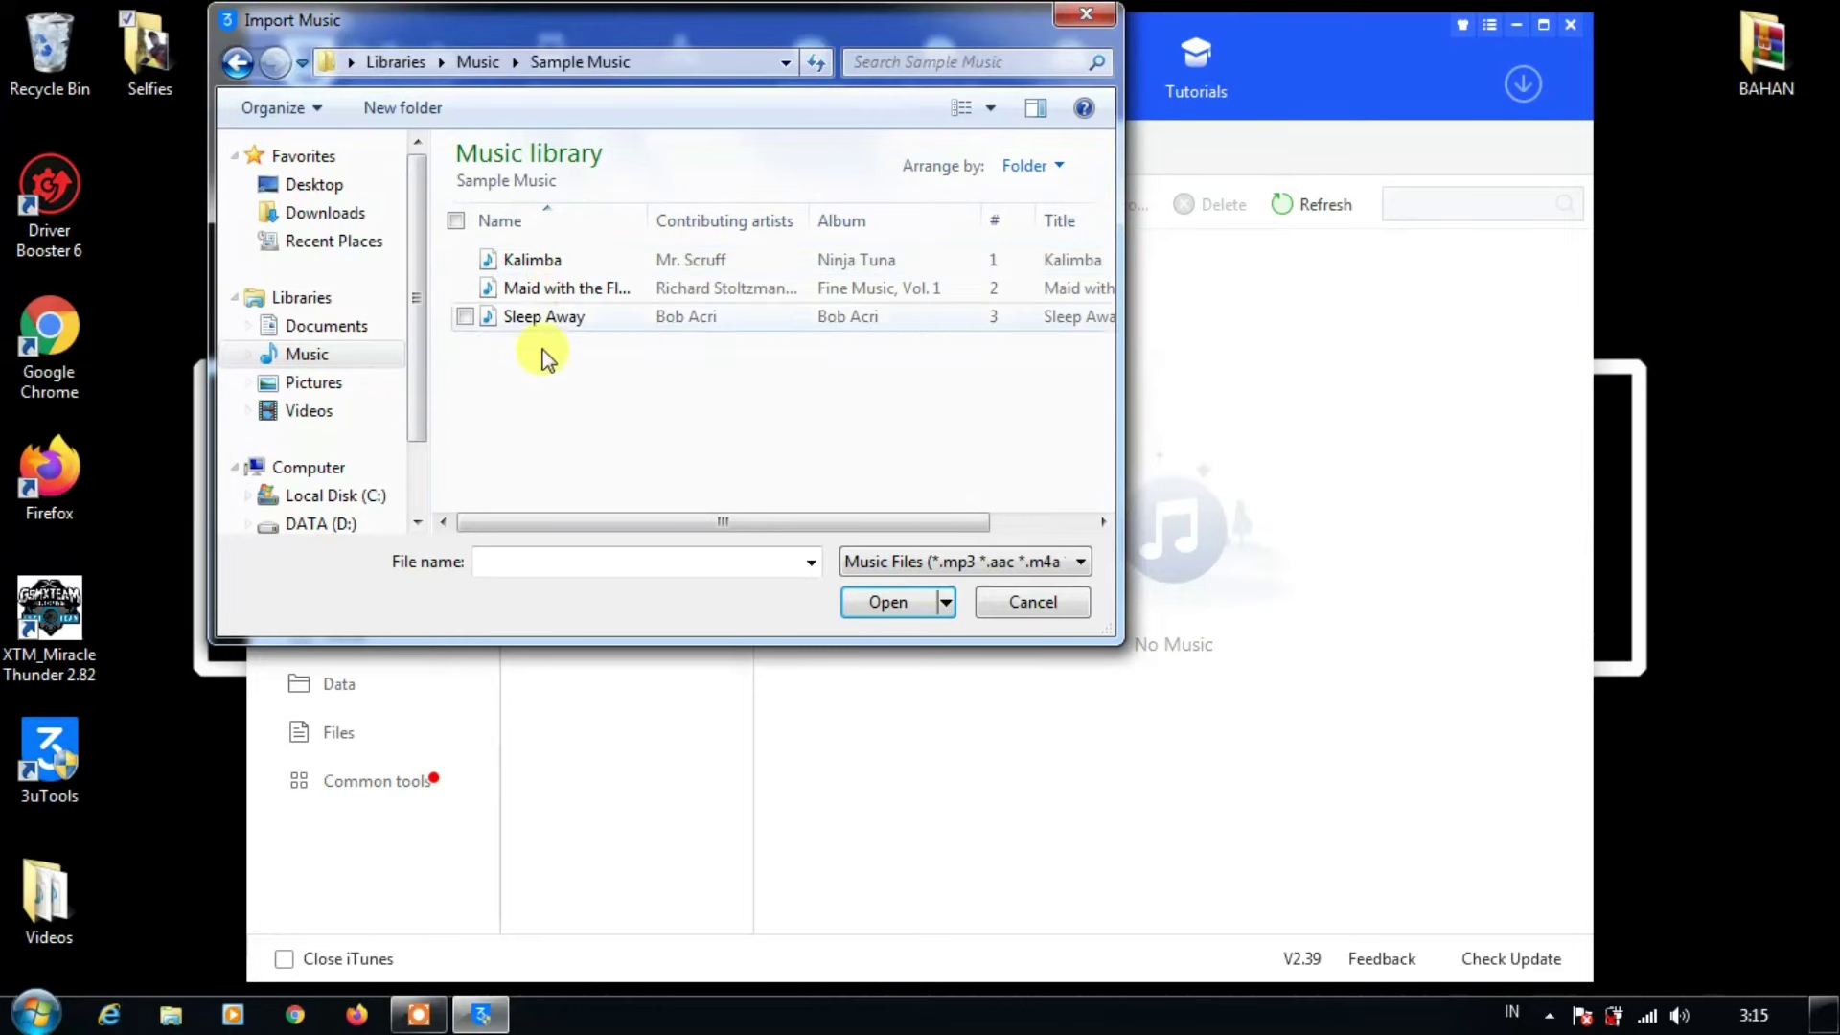
{"action": "left_click_drag", "start_coordinate": [533, 389], "coordinate": [550, 251]}
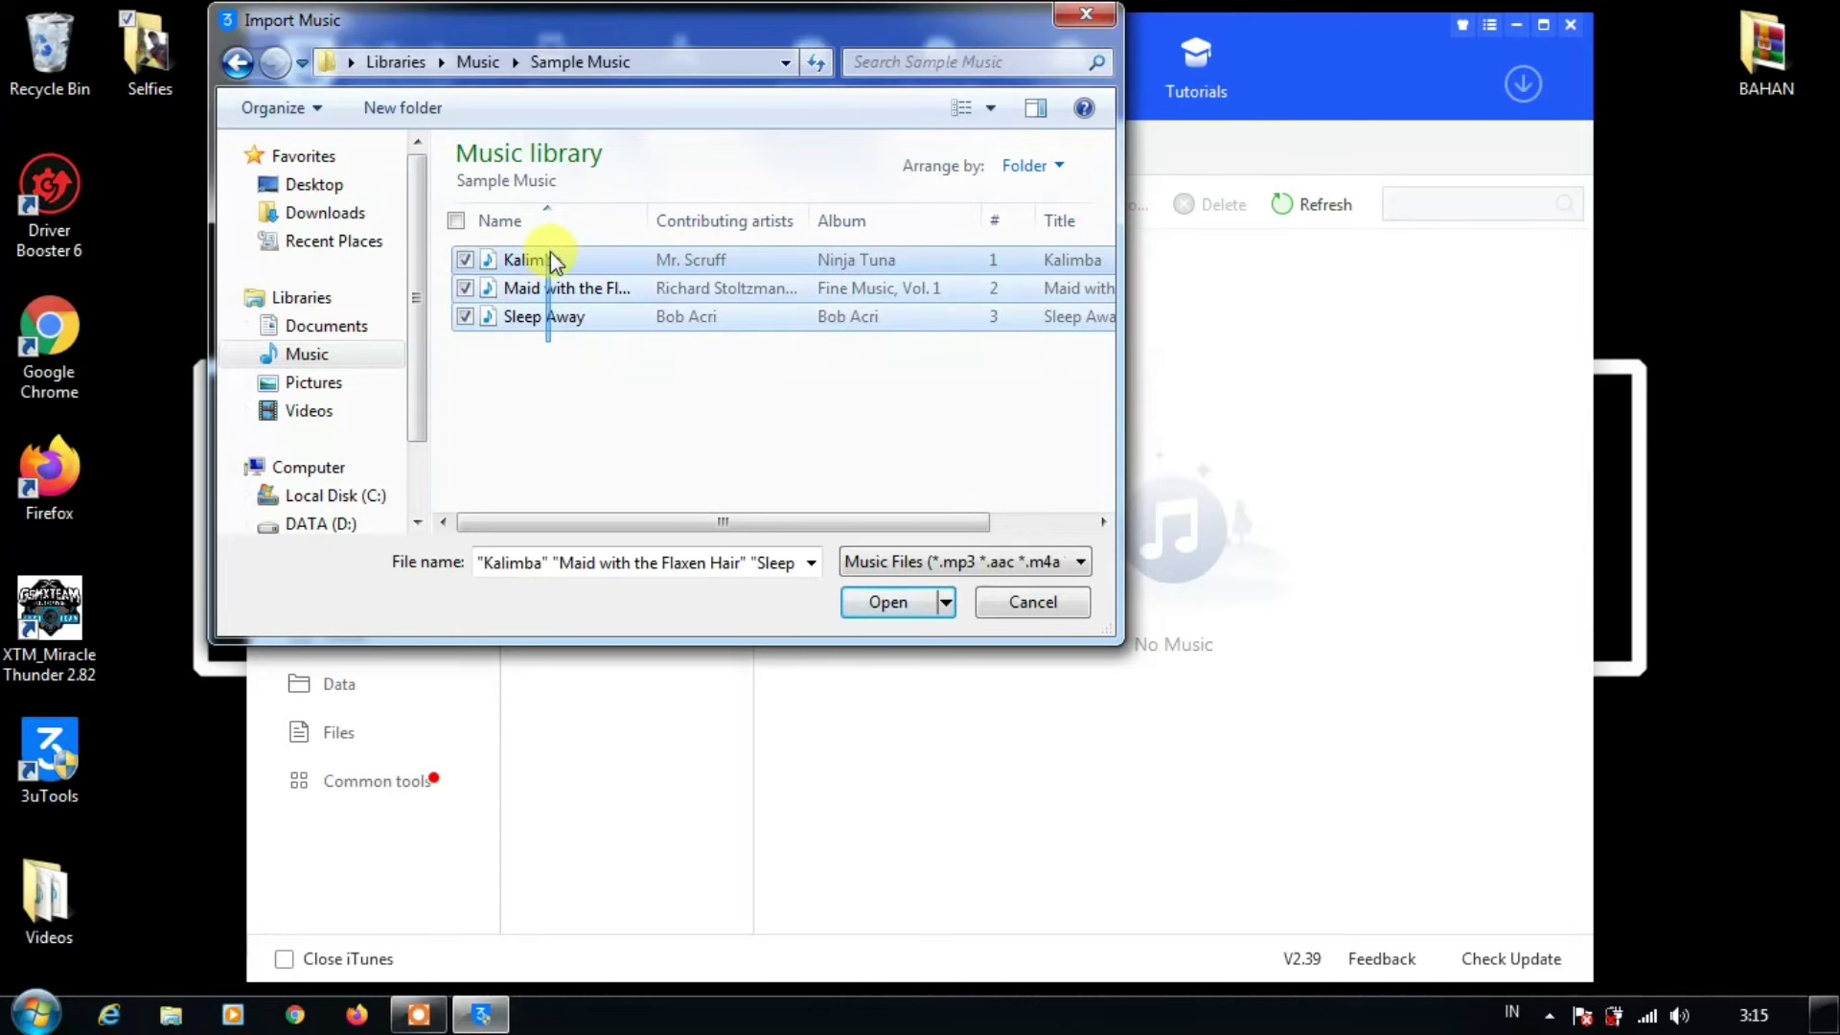
{"action": "left_click", "coordinate": [883, 604]}
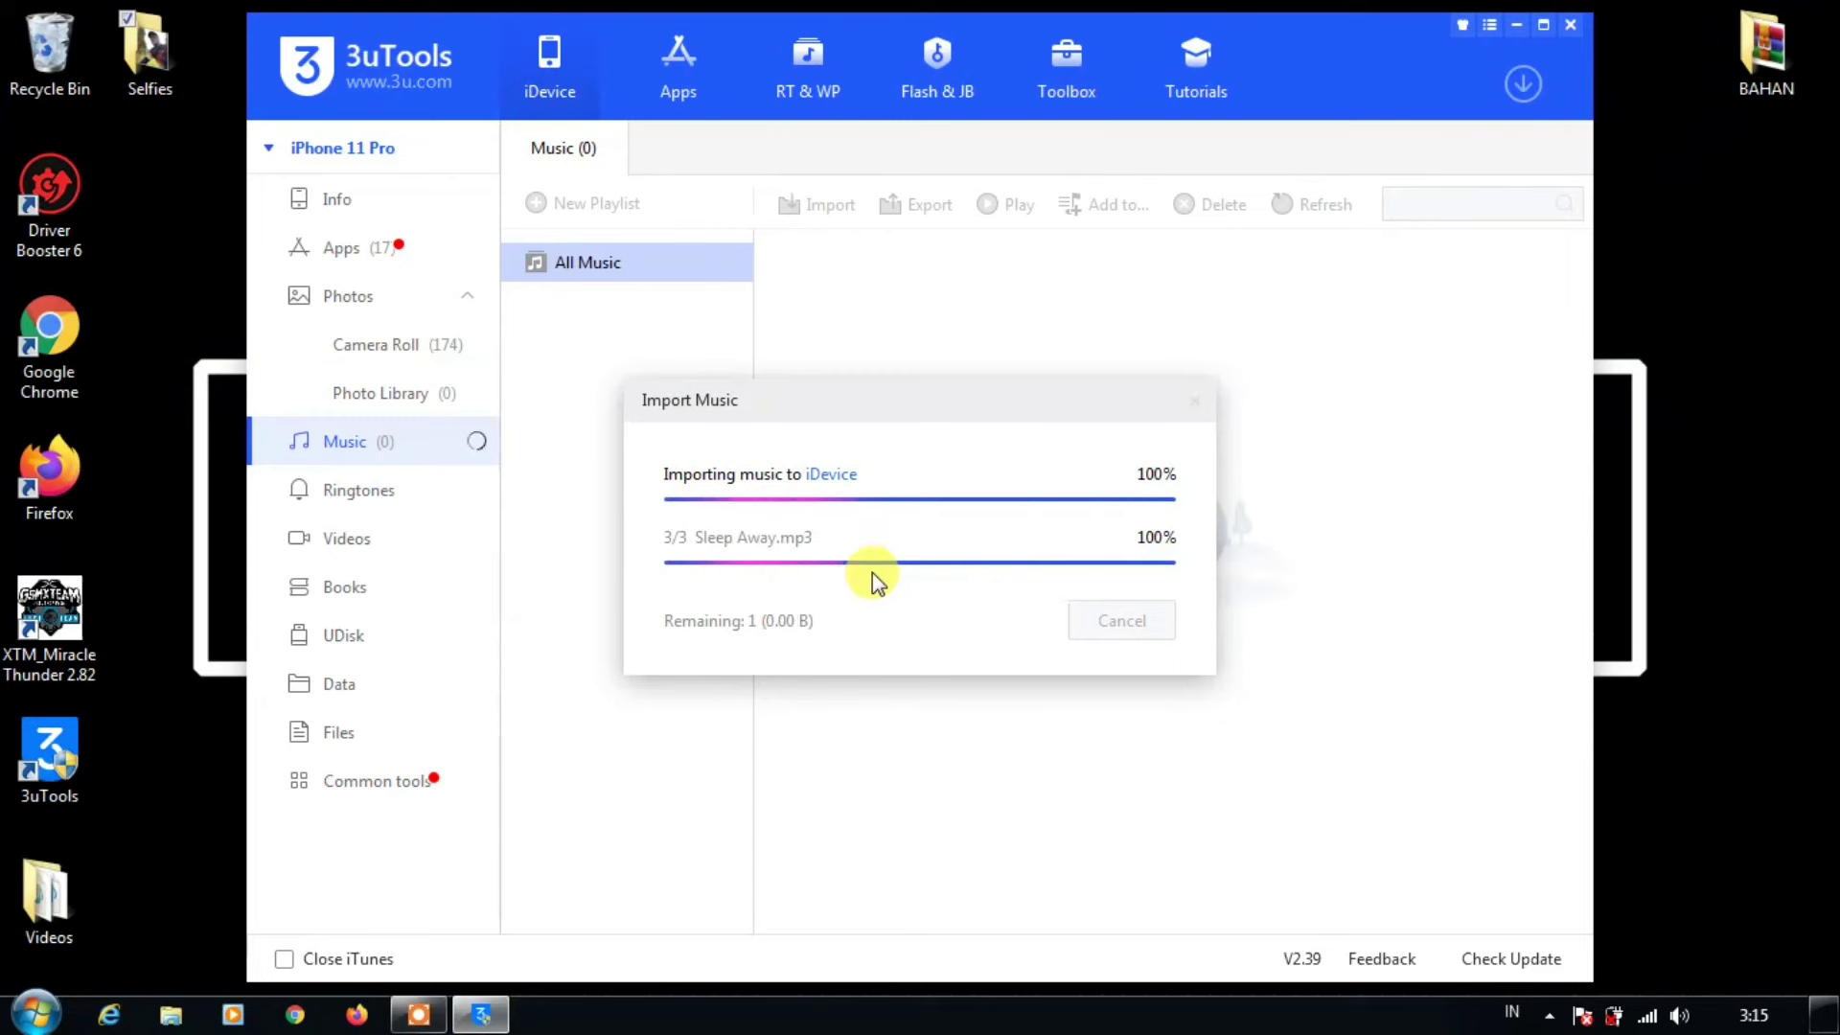
{"action": "left_click", "coordinate": [1130, 579]}
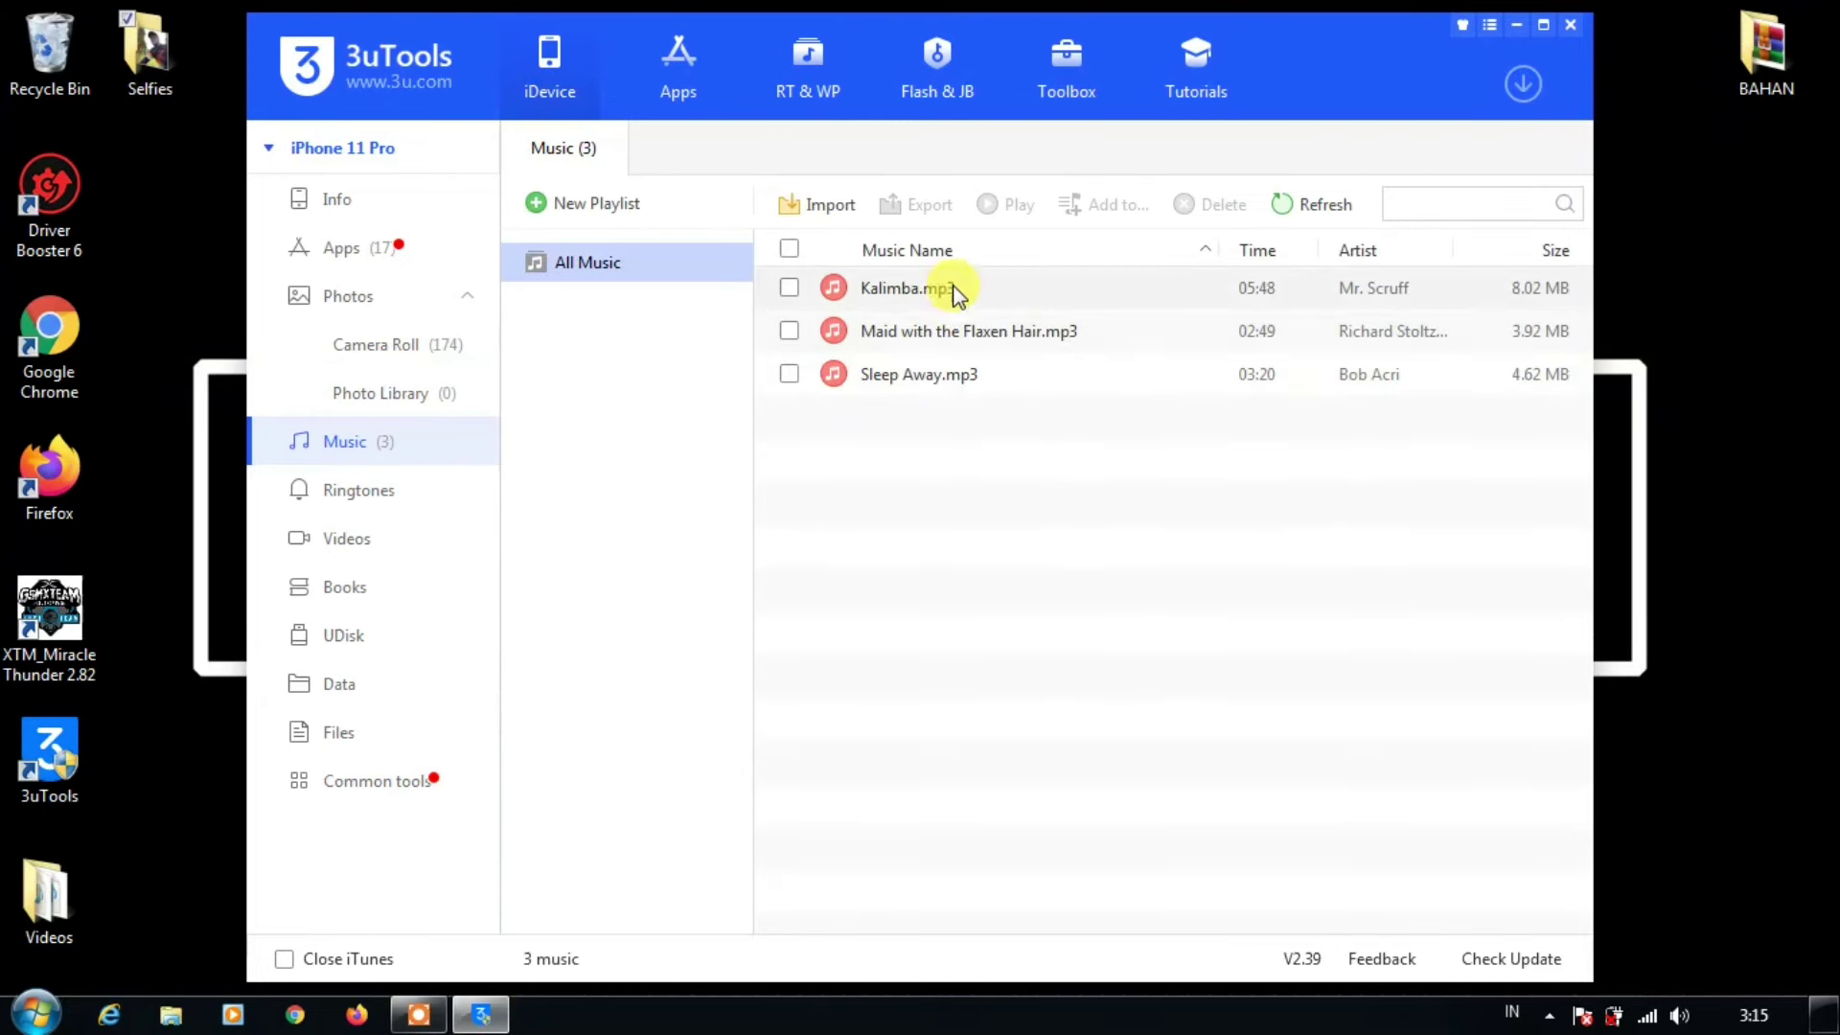
Check the imported songs in the iPhone's music list by selecting and deselecting them all, and return to the device info
{"action": "left_click_drag", "start_coordinate": [959, 452], "coordinate": [959, 282]}
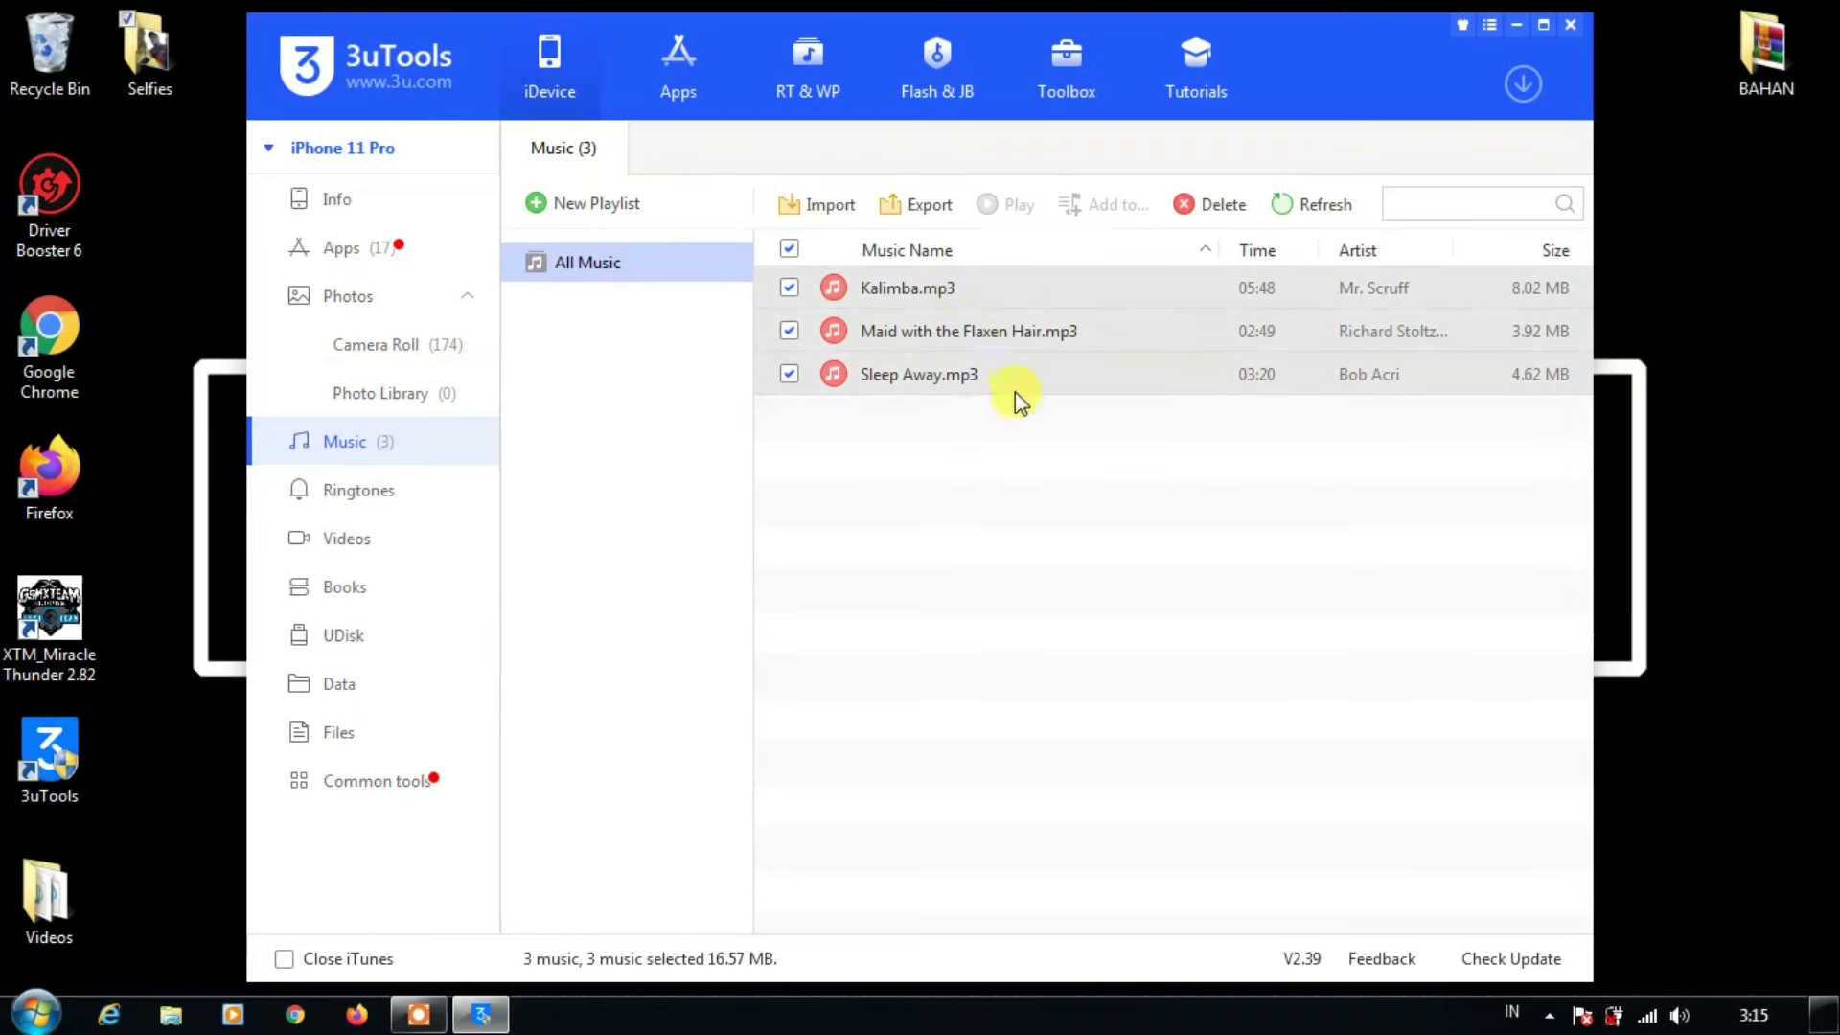
{"action": "left_click", "coordinate": [1045, 496]}
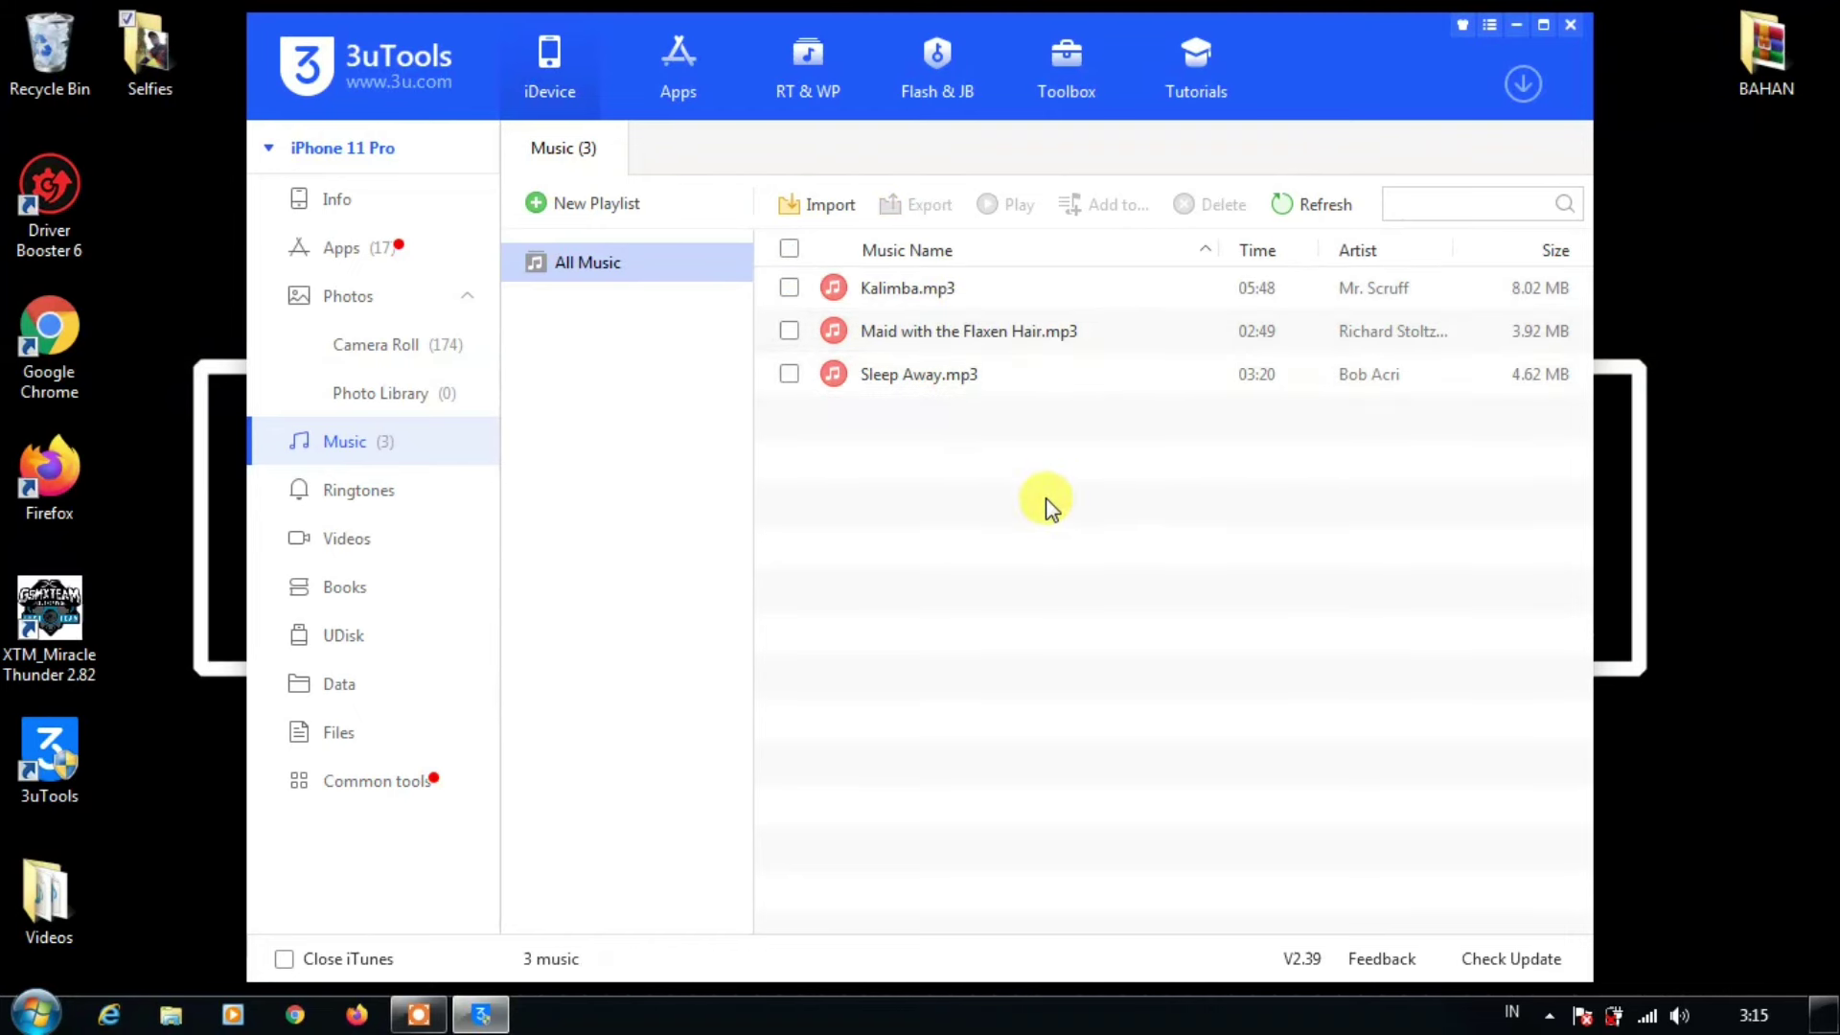
{"action": "left_click", "coordinate": [383, 209]}
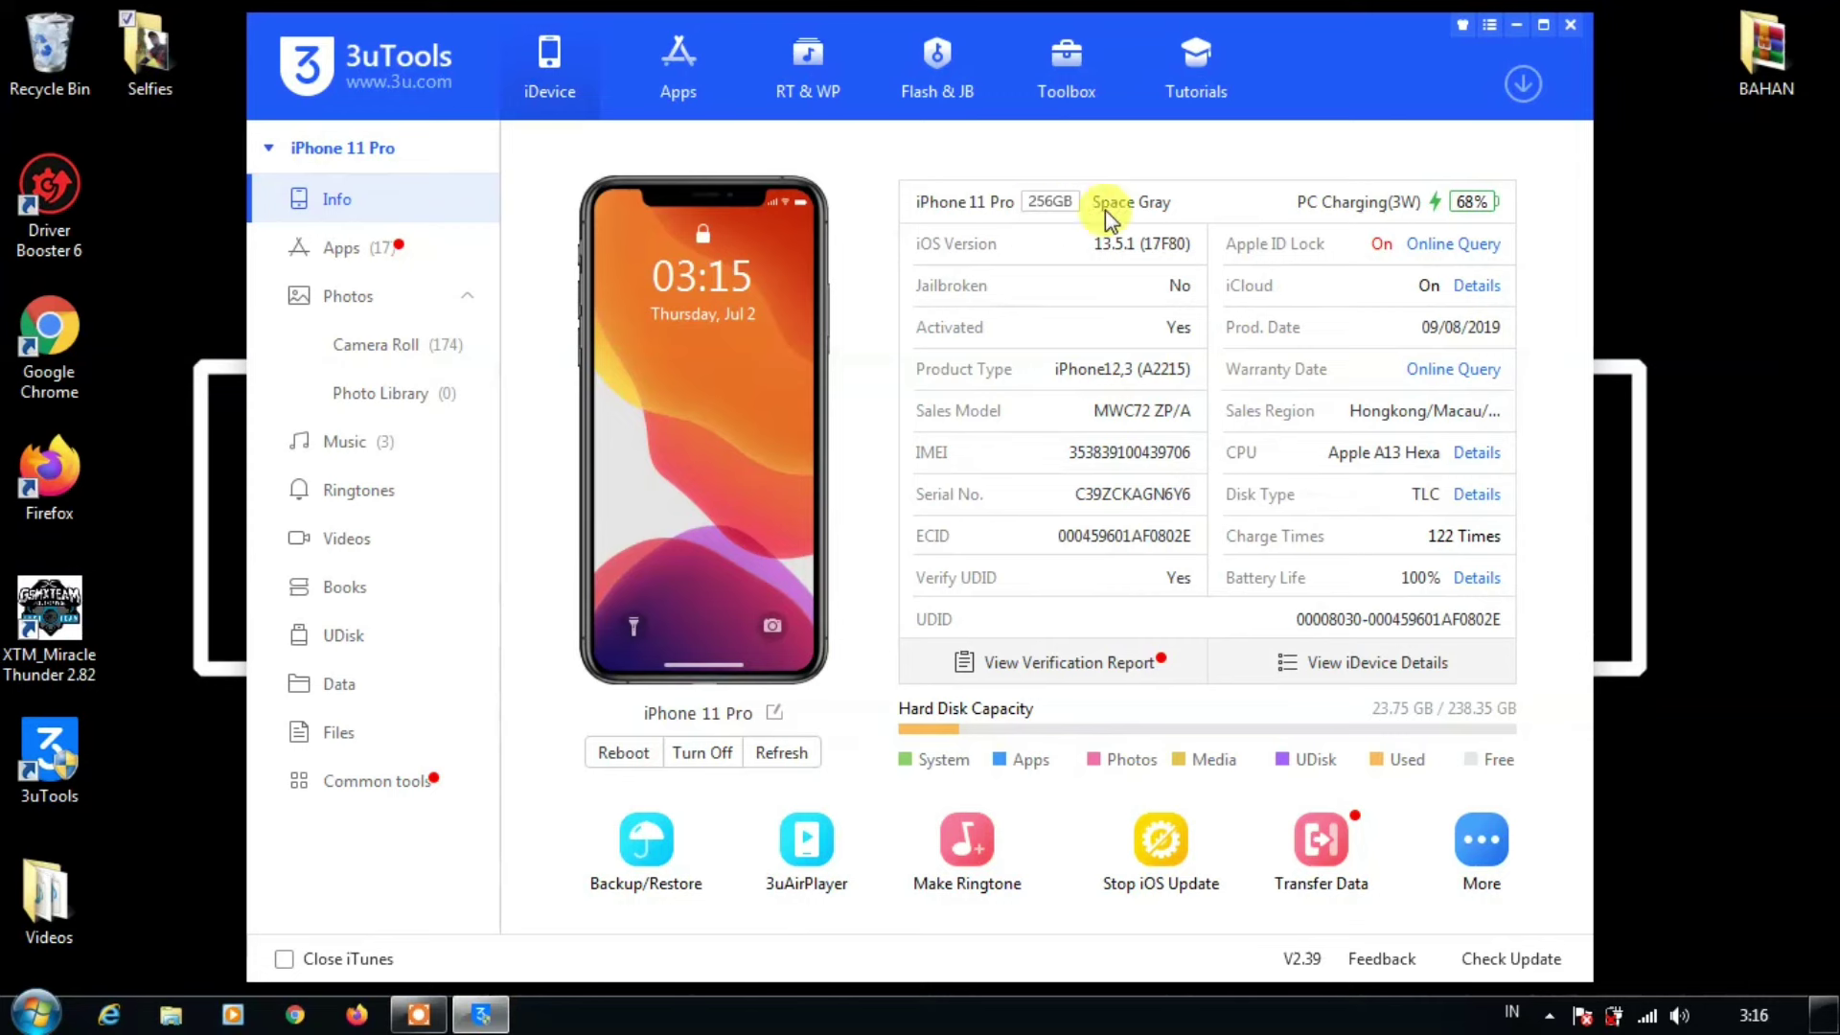
Look through the Tutorials, Toolbox and Flash & JB sections and browse the featured ringtones in RT & WP
{"action": "left_click", "coordinate": [1194, 73]}
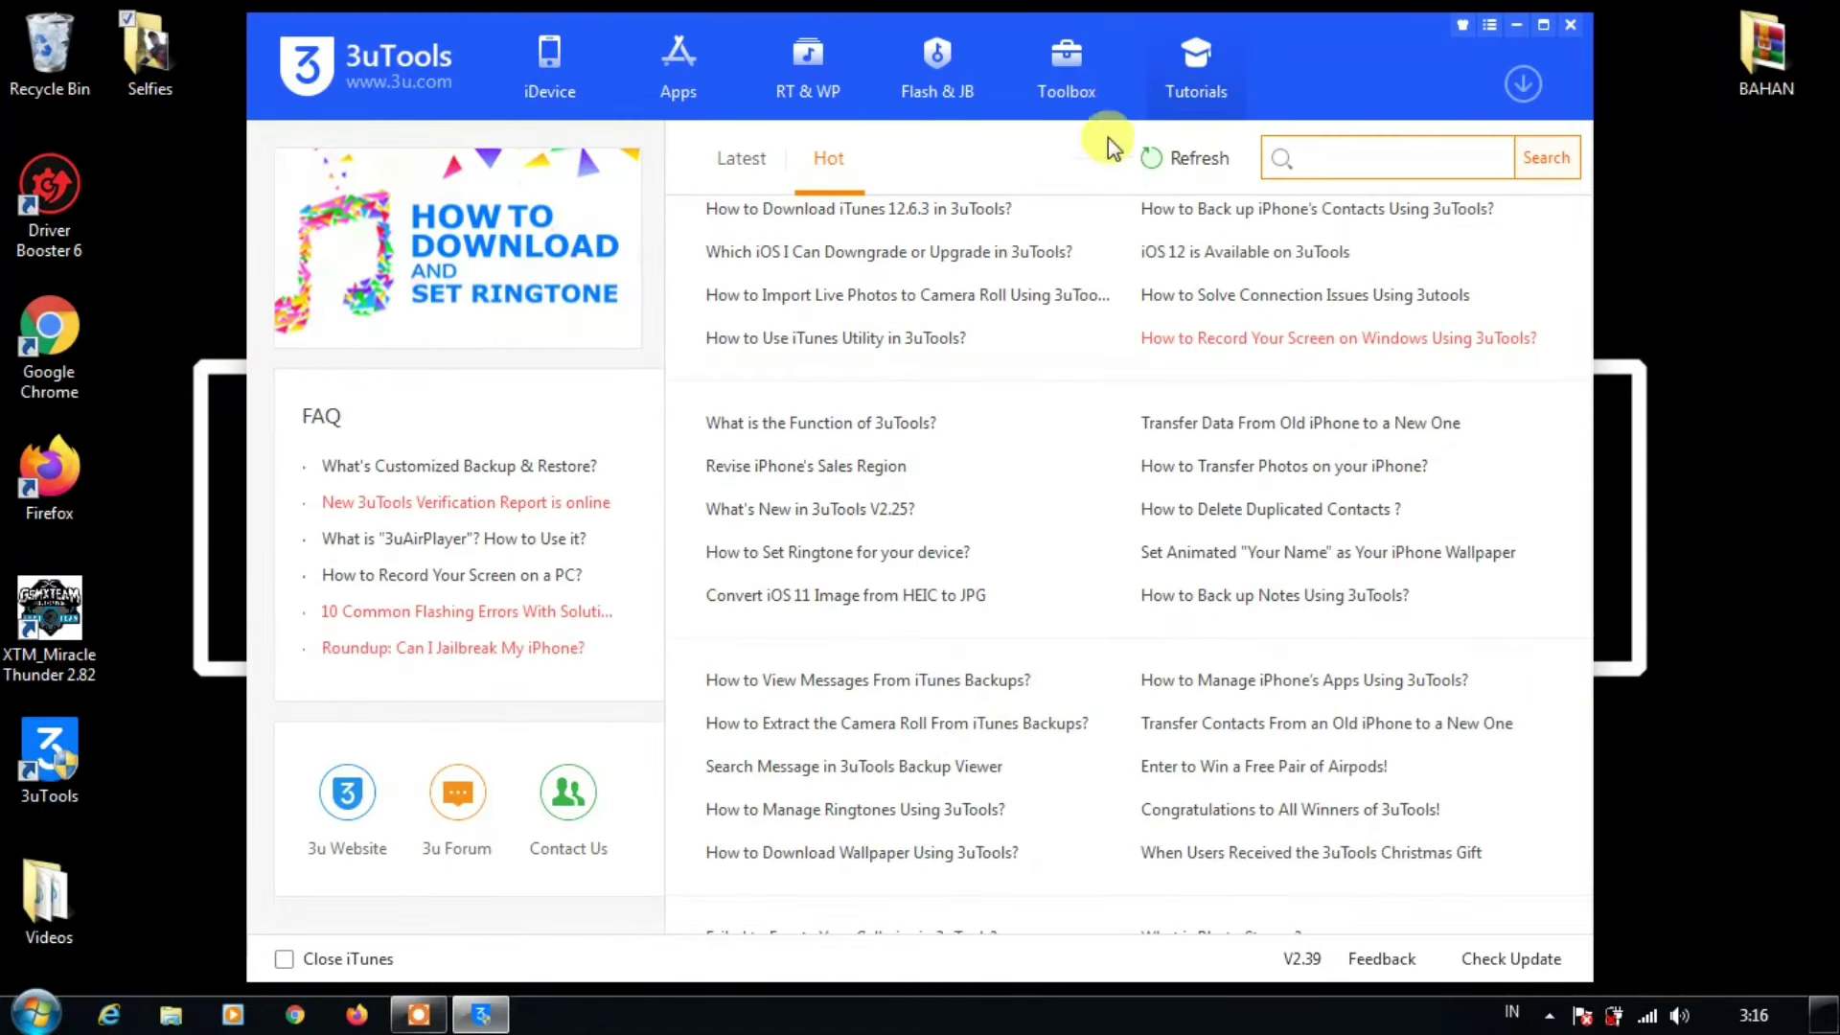
{"action": "left_click", "coordinate": [1082, 87]}
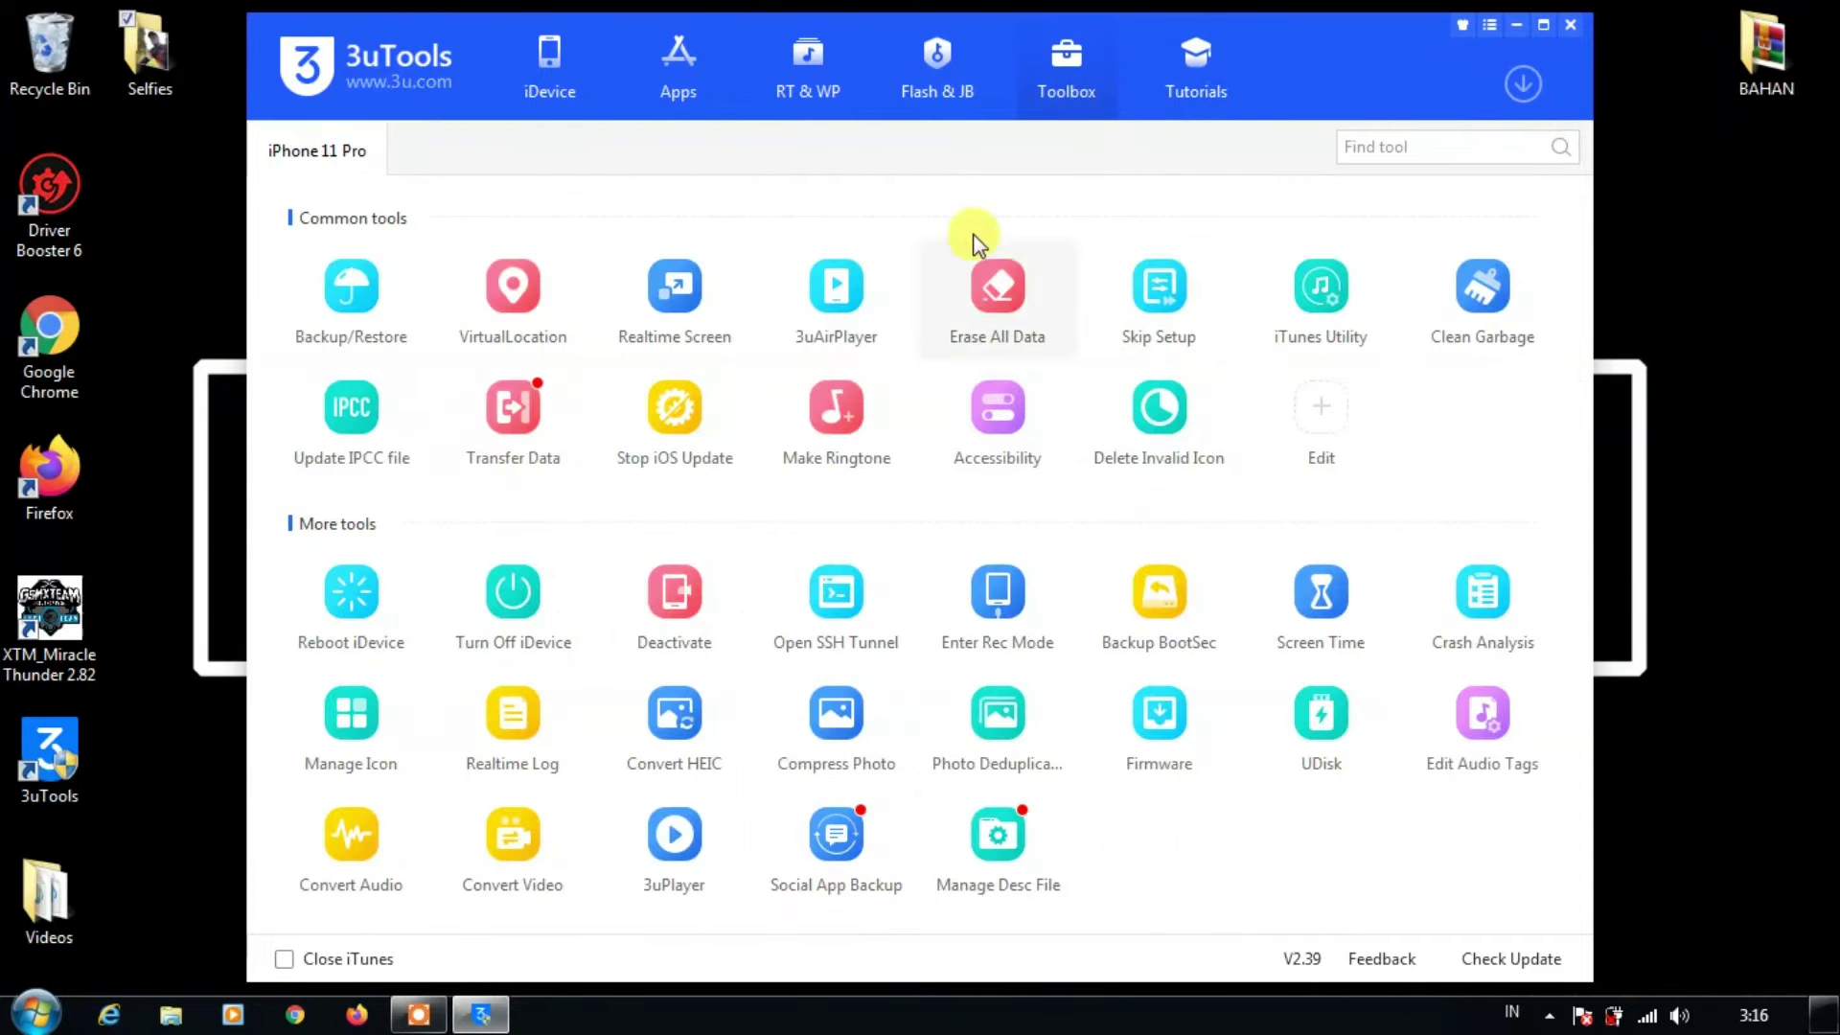
{"action": "left_click", "coordinate": [935, 92]}
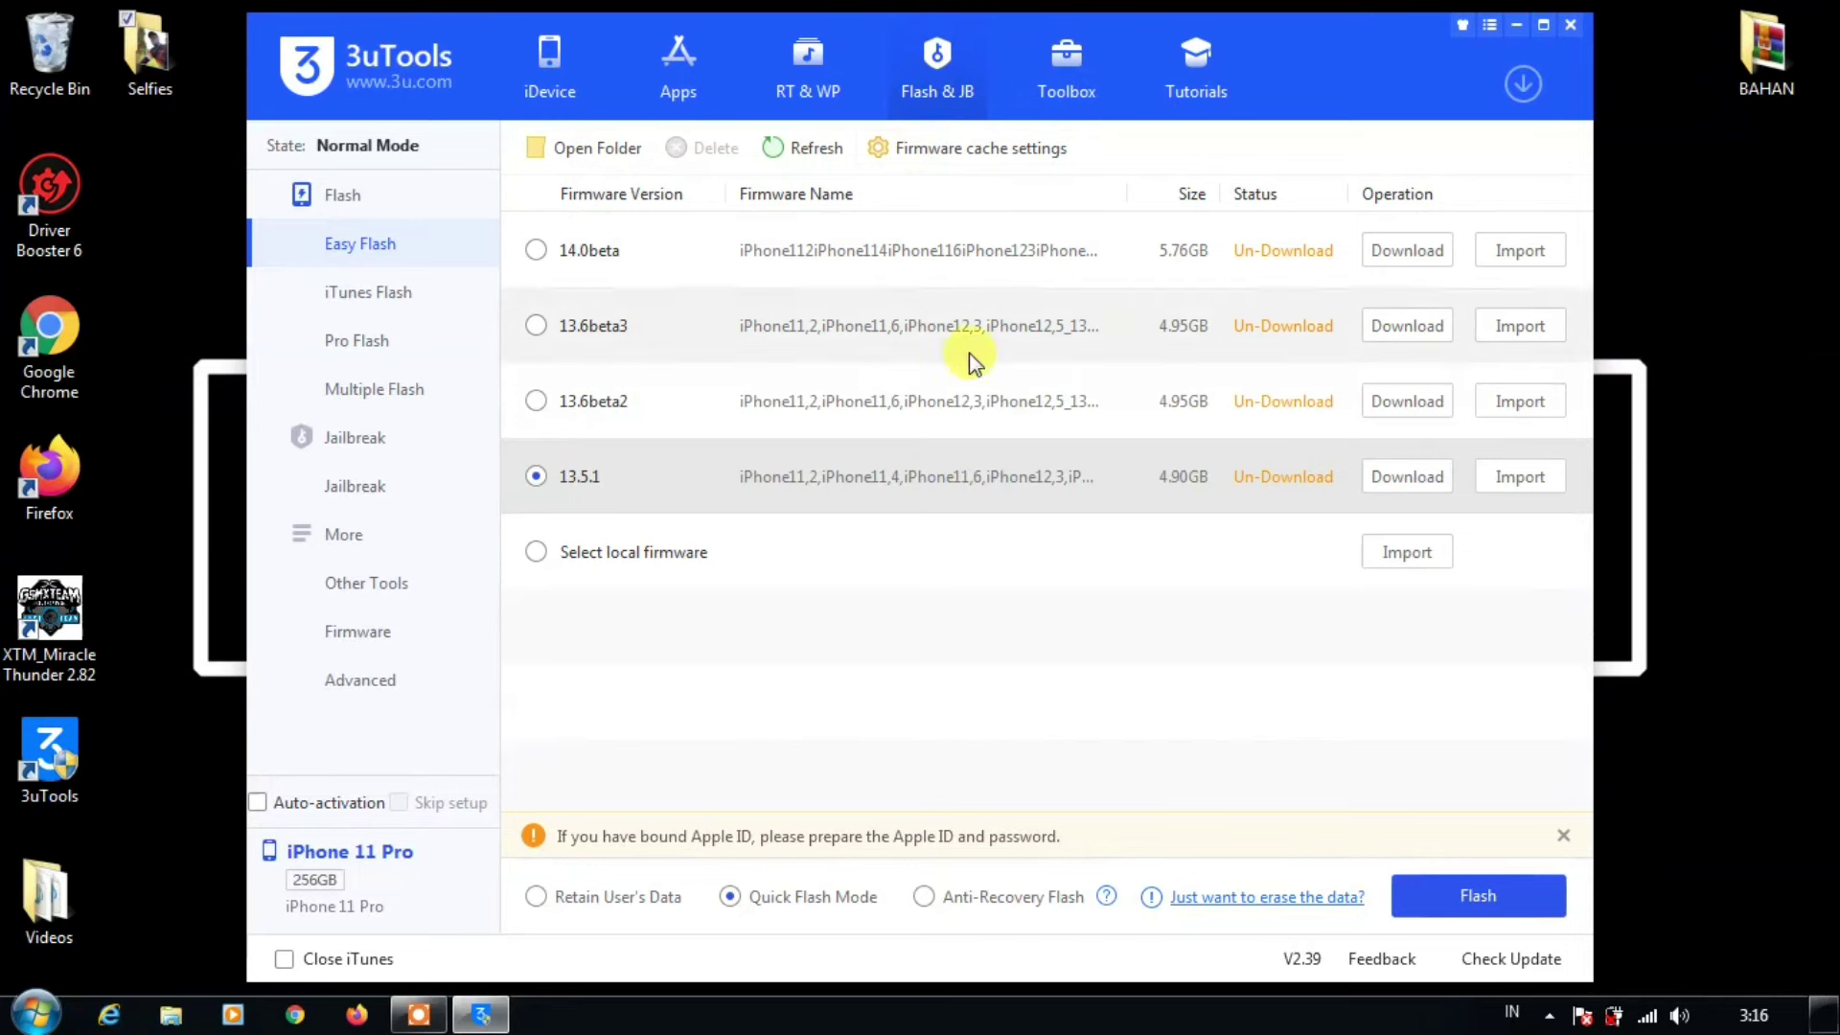
{"action": "left_click", "coordinate": [808, 107]}
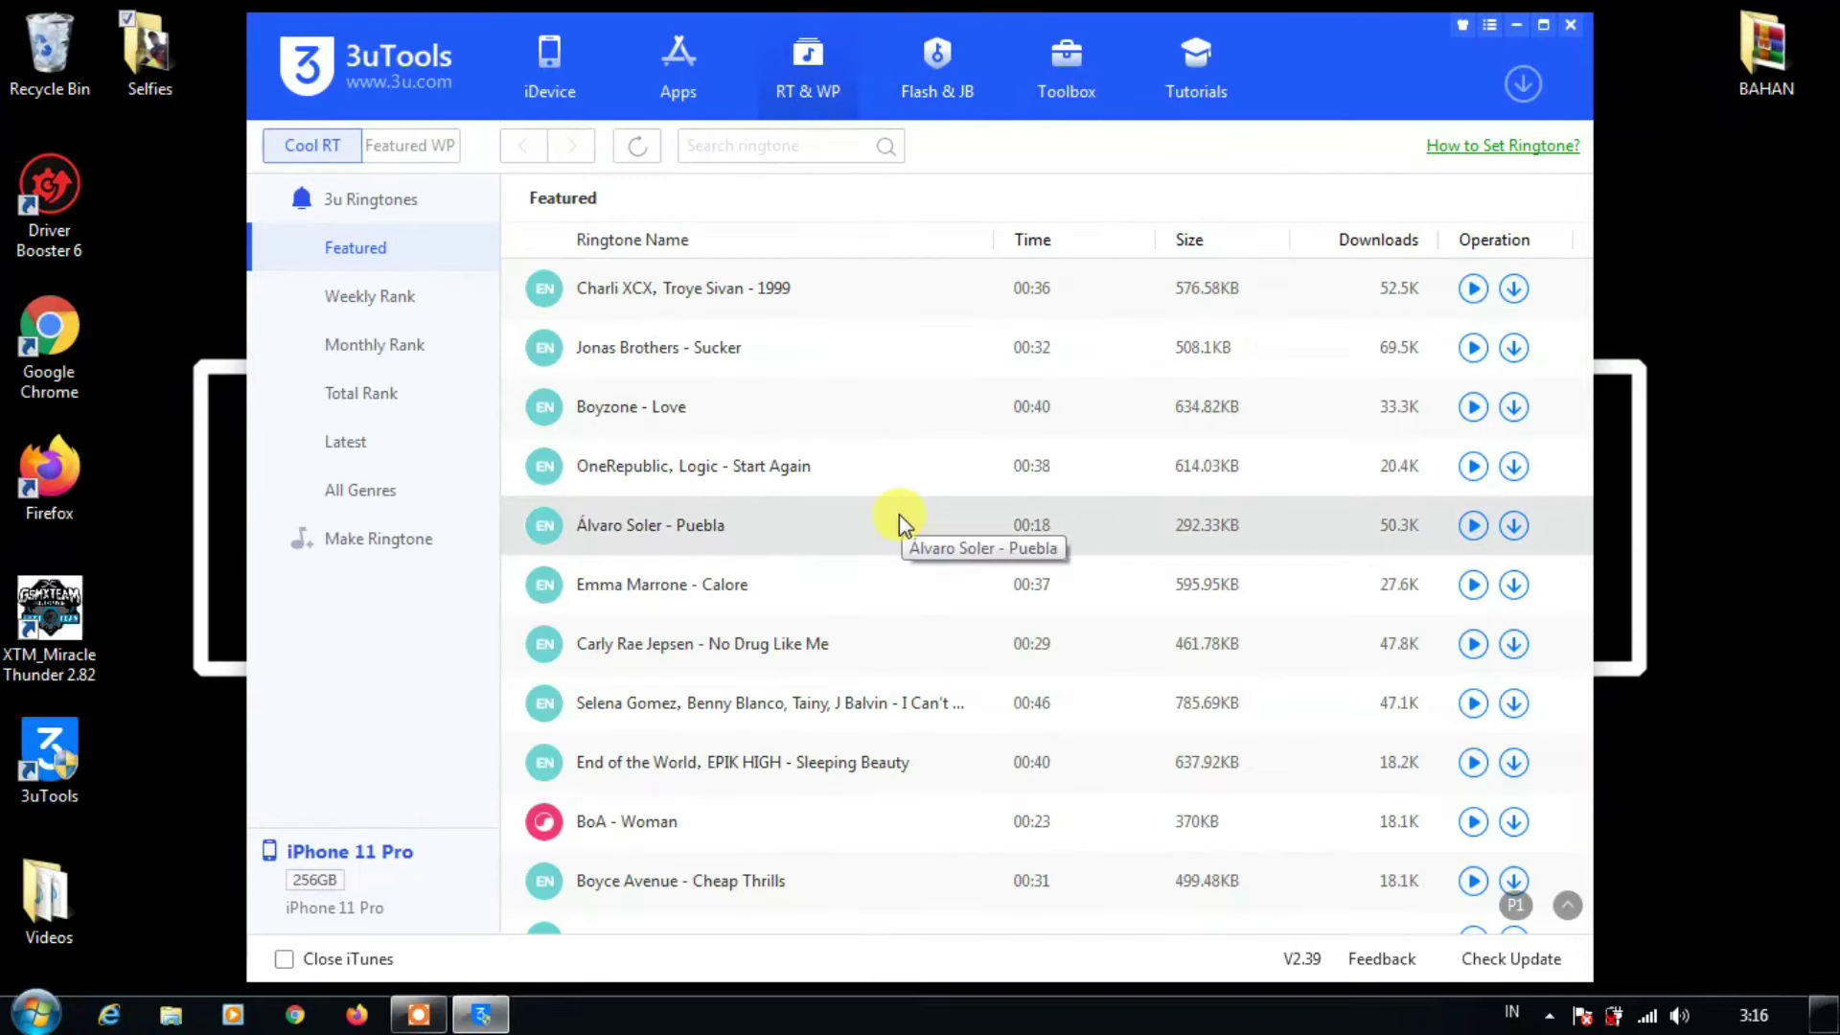
{"action": "scroll", "coordinate": [899, 515], "scroll_direction": "down", "scroll_amount": 1}
{"action": "scroll", "coordinate": [882, 527], "scroll_direction": "up", "scroll_amount": 1}
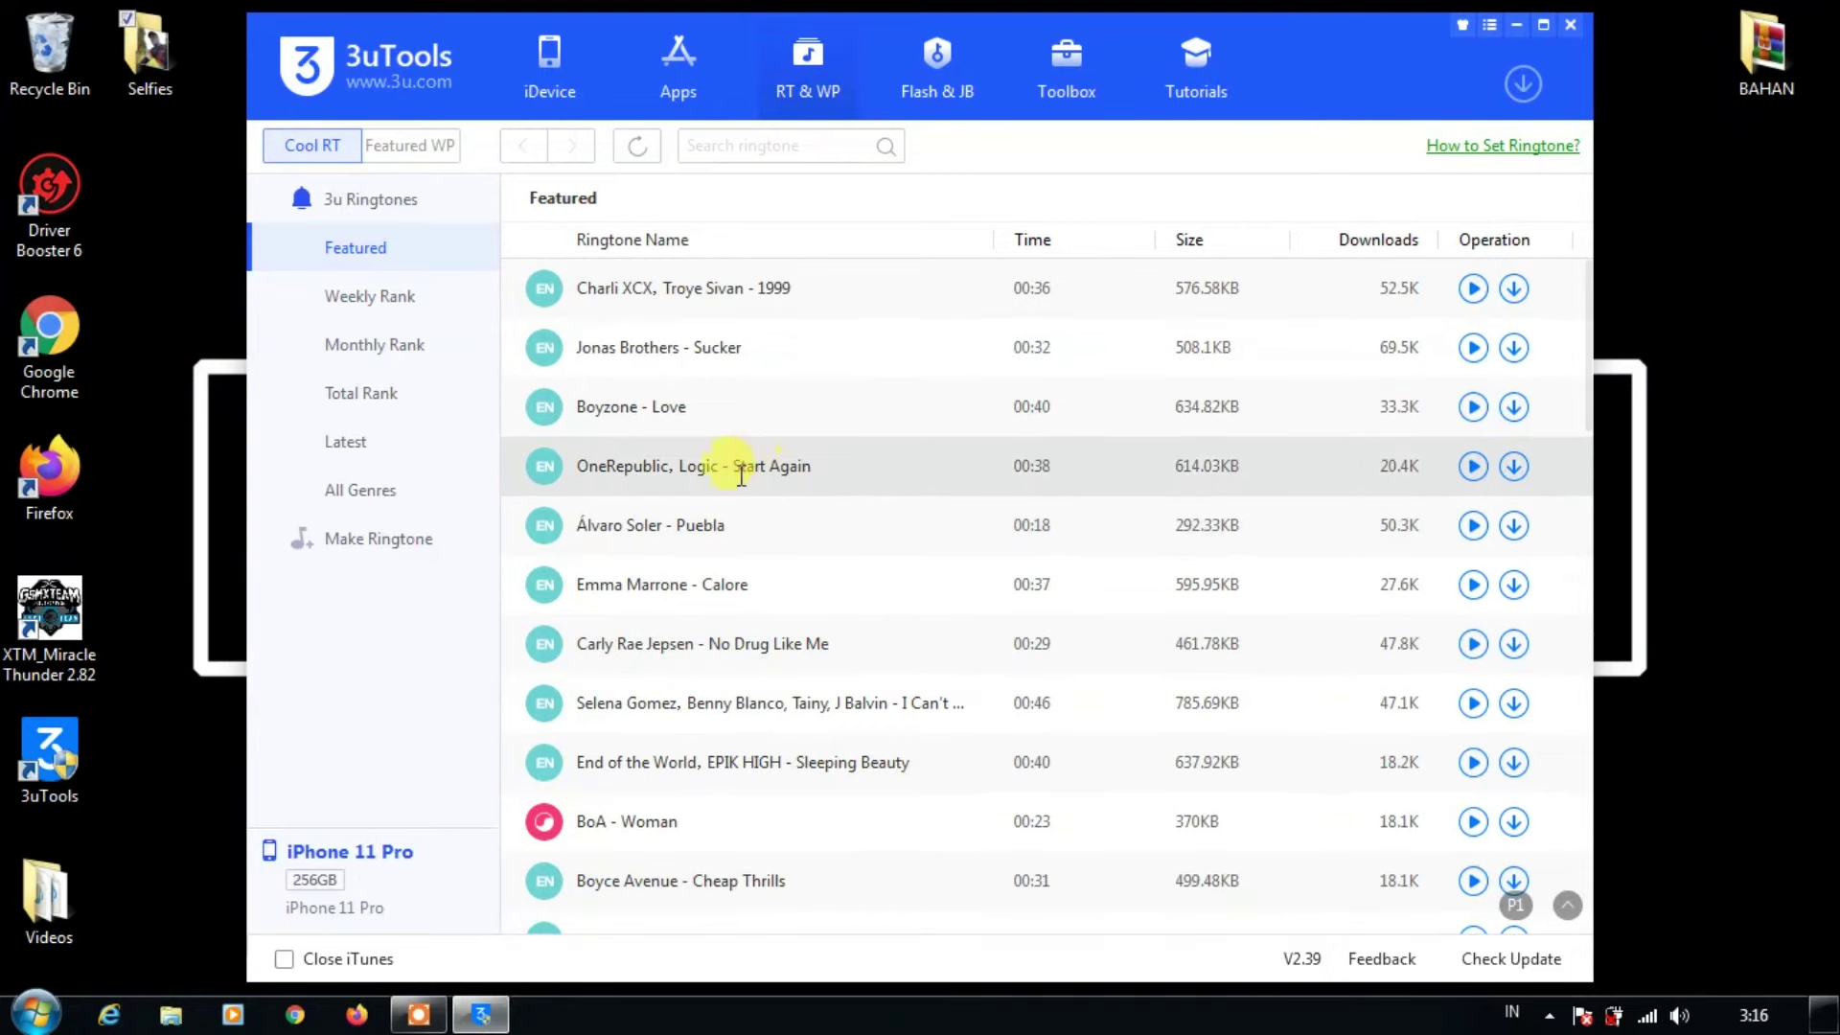
{"action": "scroll", "coordinate": [739, 601], "scroll_direction": "down", "scroll_amount": 6}
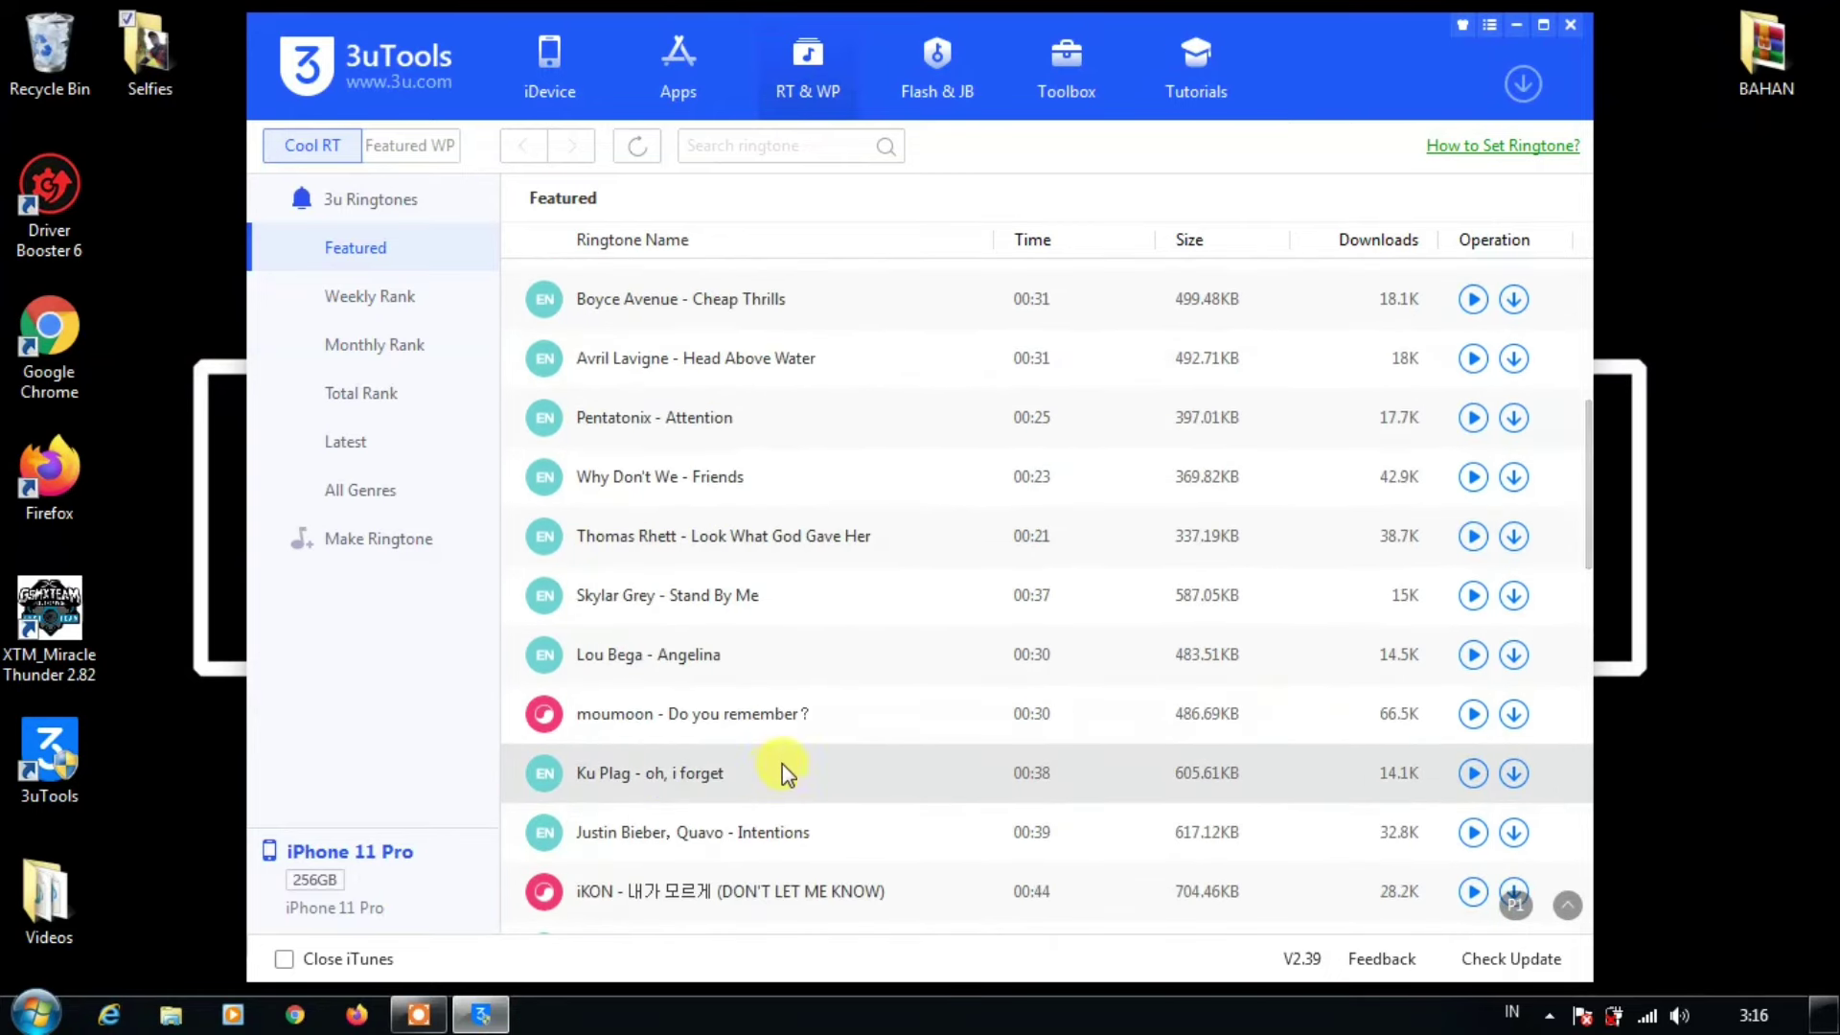
{"action": "scroll", "coordinate": [795, 764], "scroll_direction": "up", "scroll_amount": 3}
{"action": "scroll", "coordinate": [809, 759], "scroll_direction": "up", "scroll_amount": 3}
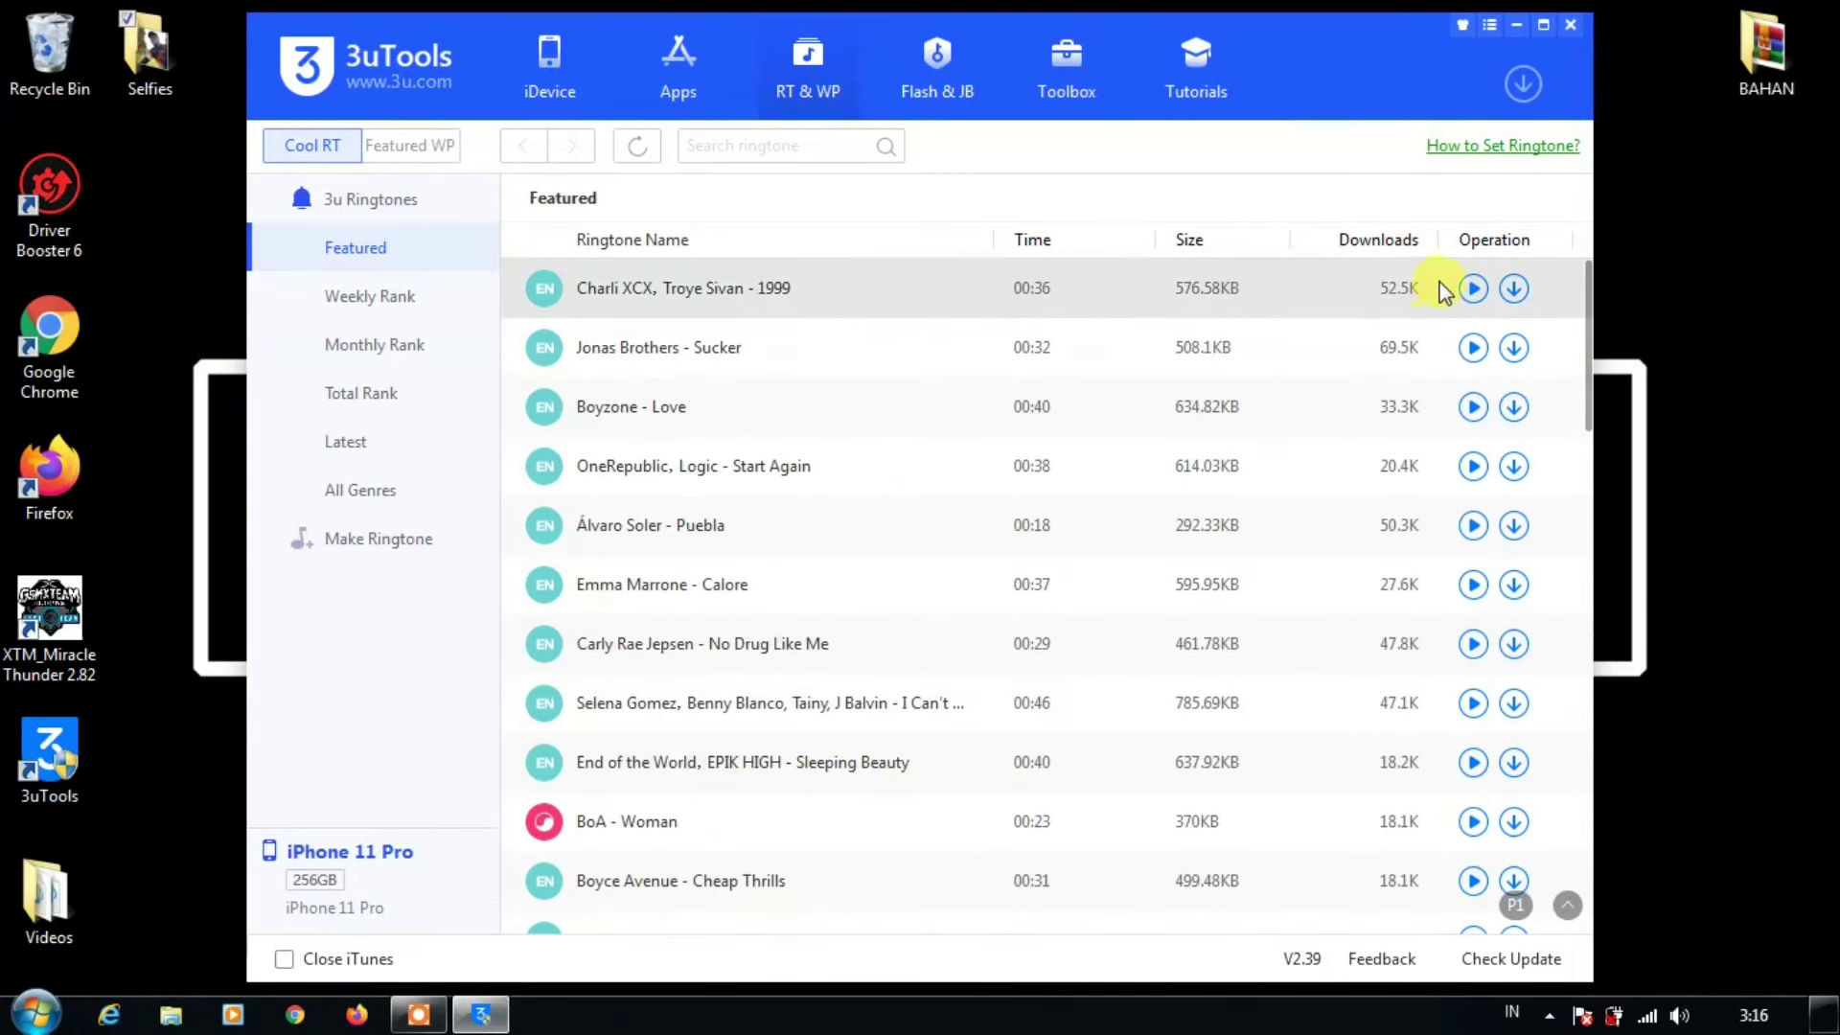
Browse the featured iPhone apps in the Apps section and return to the device overview
{"action": "left_click", "coordinate": [688, 78]}
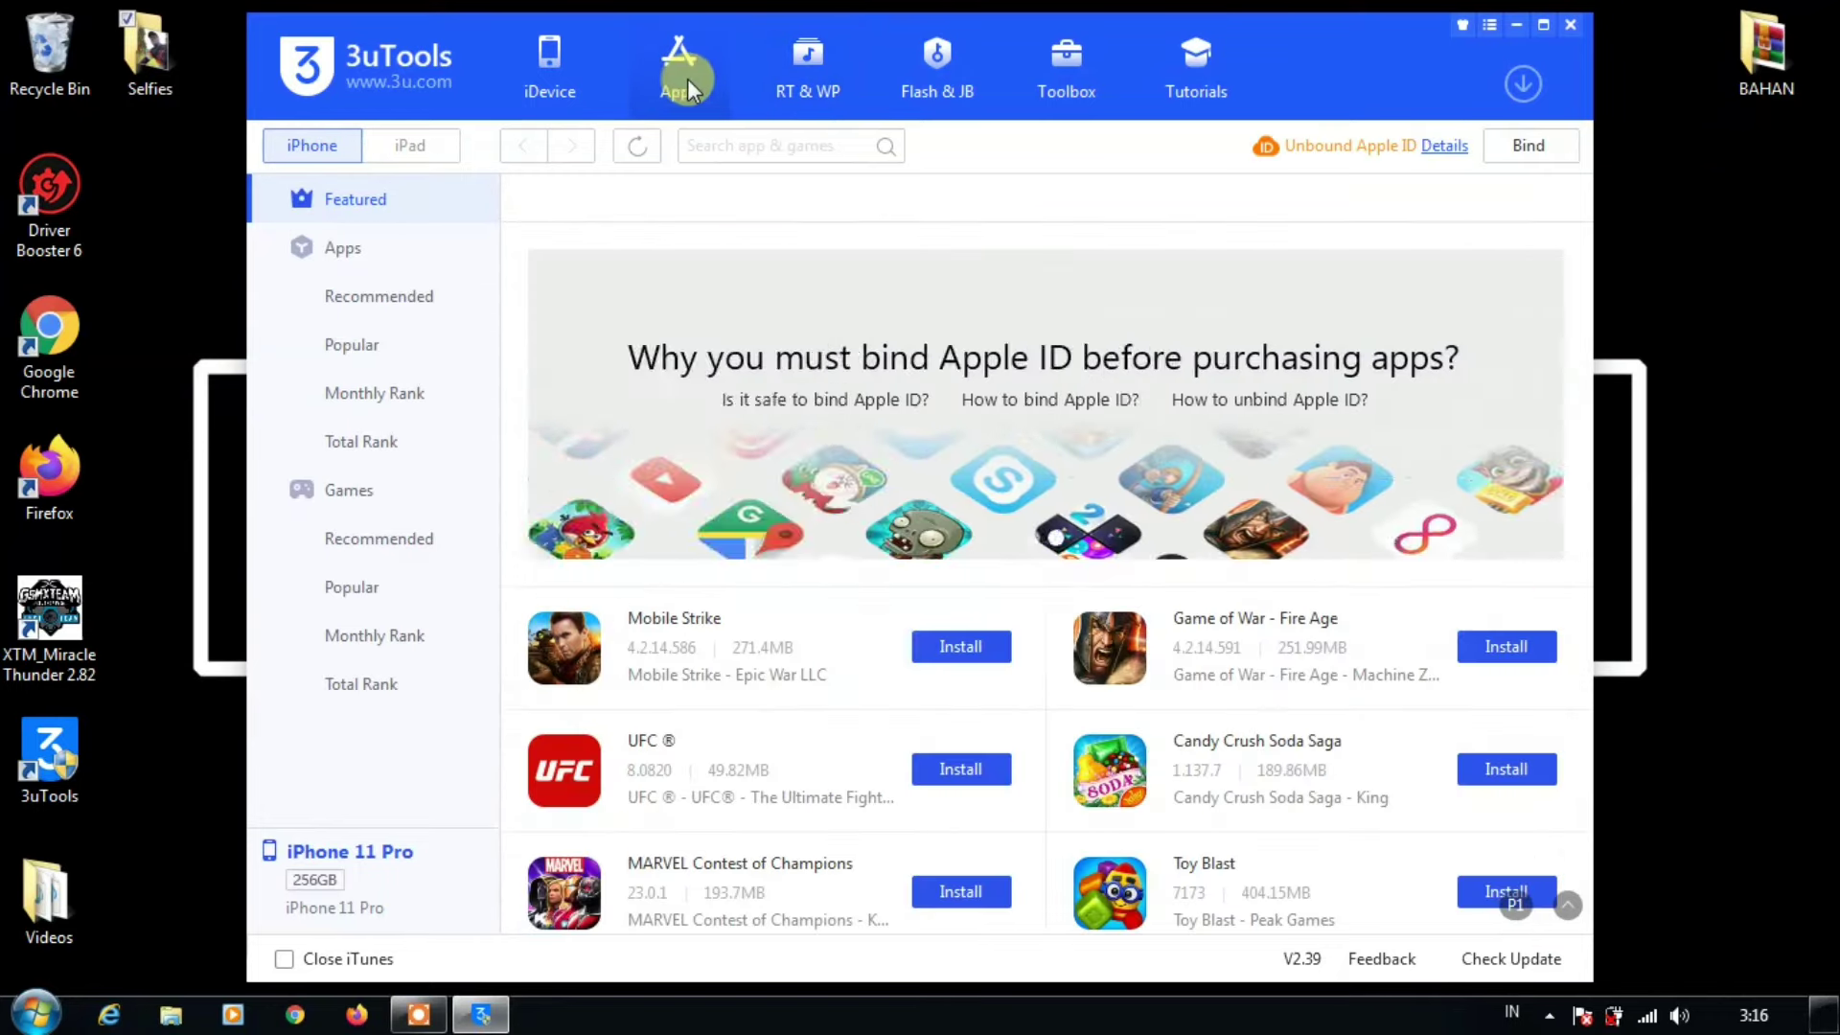
{"action": "scroll", "coordinate": [945, 702], "scroll_direction": "down", "scroll_amount": 5}
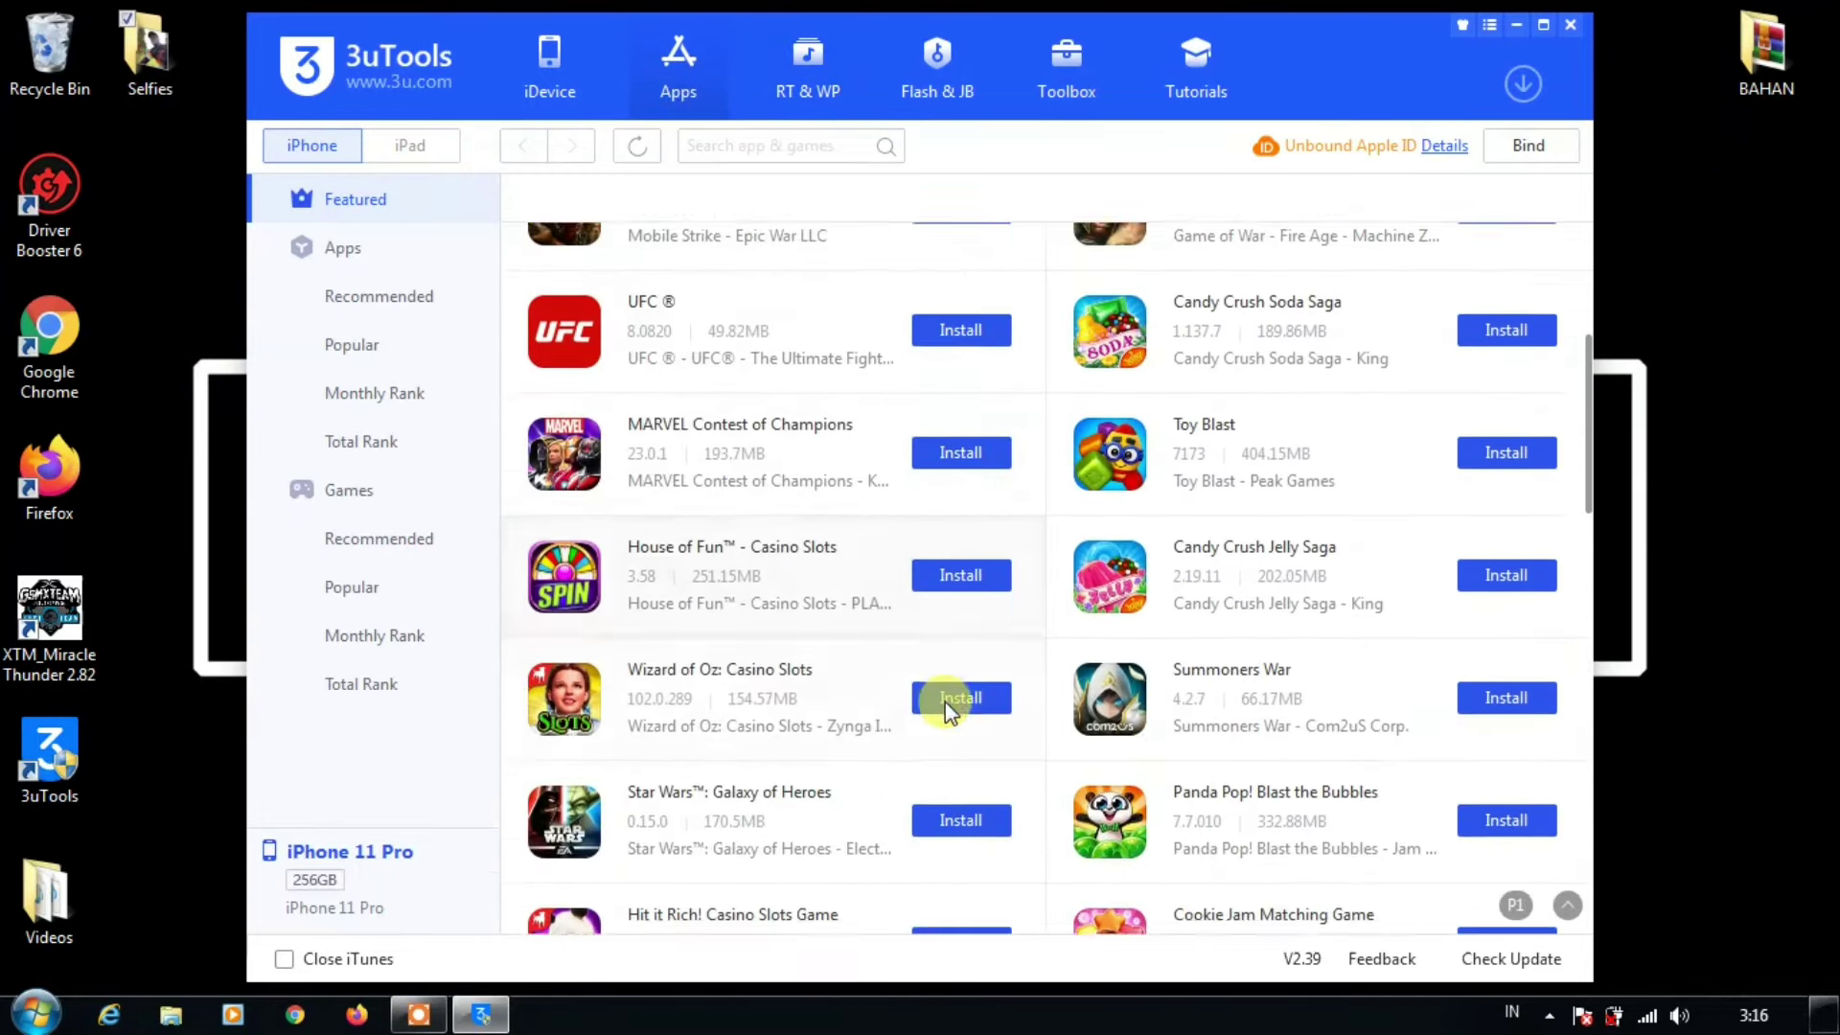
{"action": "scroll", "coordinate": [945, 701], "scroll_direction": "down", "scroll_amount": 10}
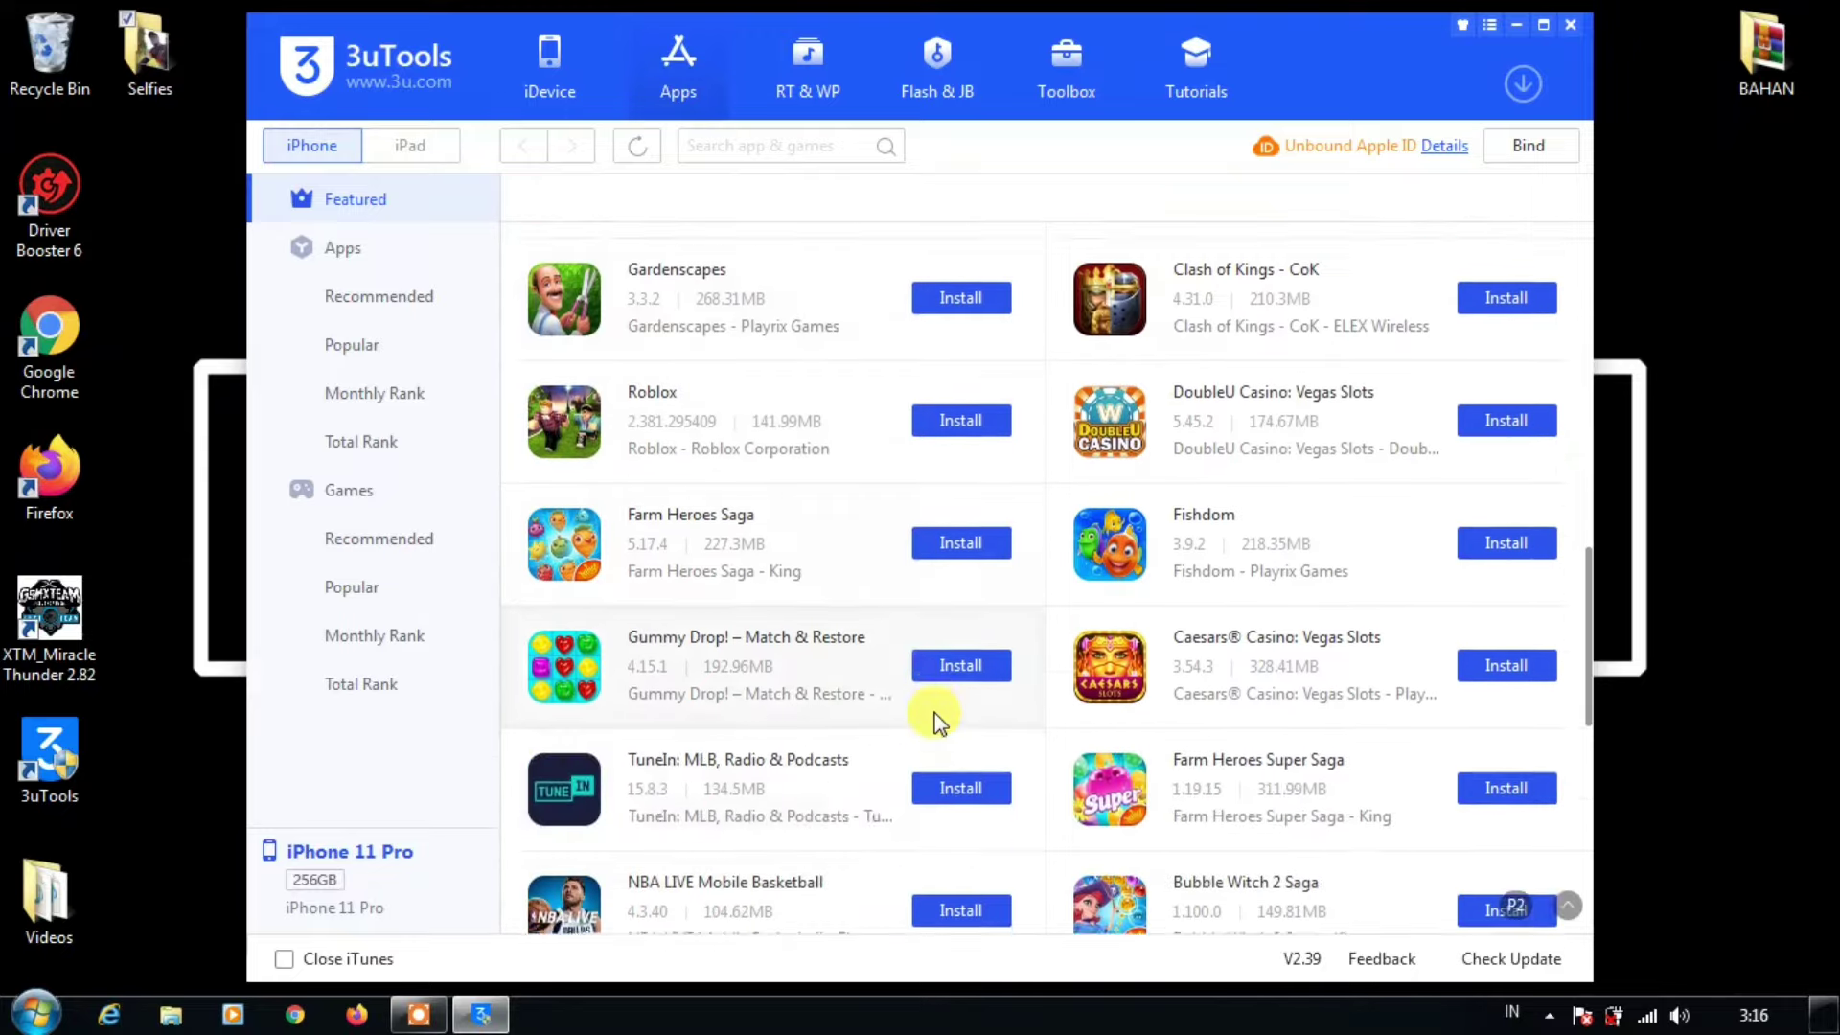
{"action": "scroll", "coordinate": [934, 719], "scroll_direction": "down", "scroll_amount": 4}
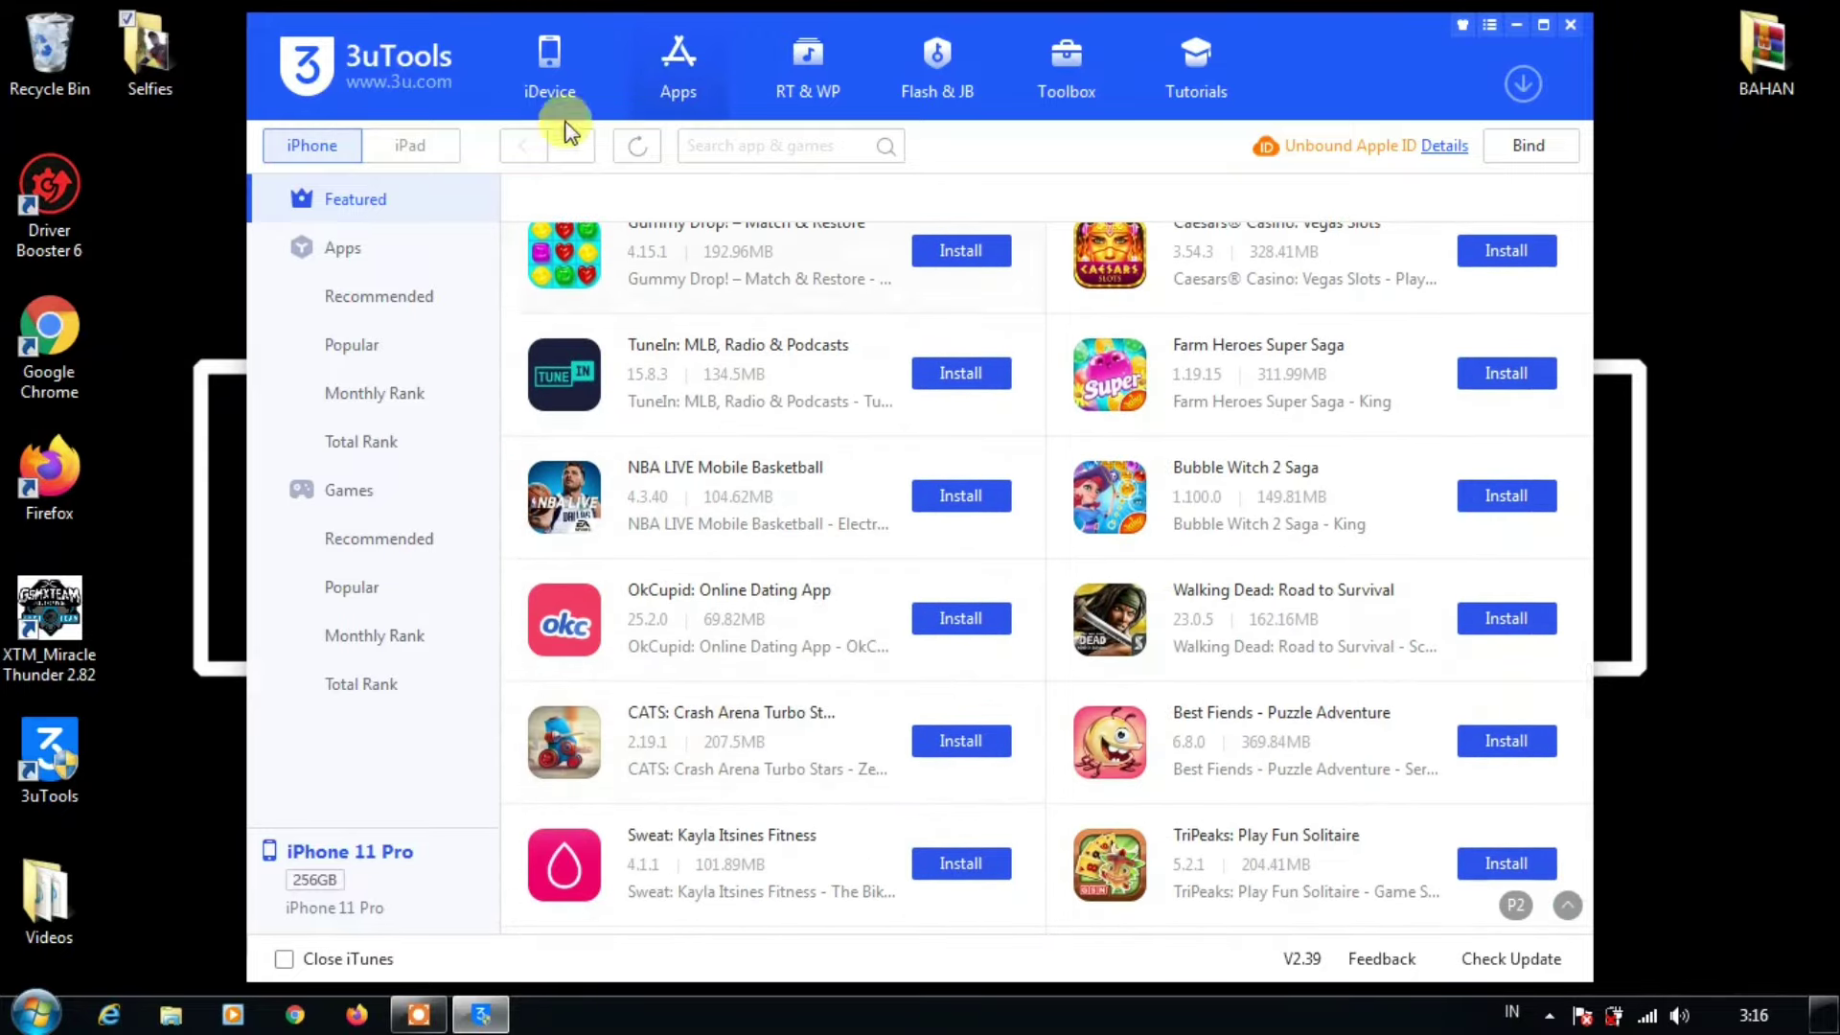
{"action": "left_click", "coordinate": [536, 61]}
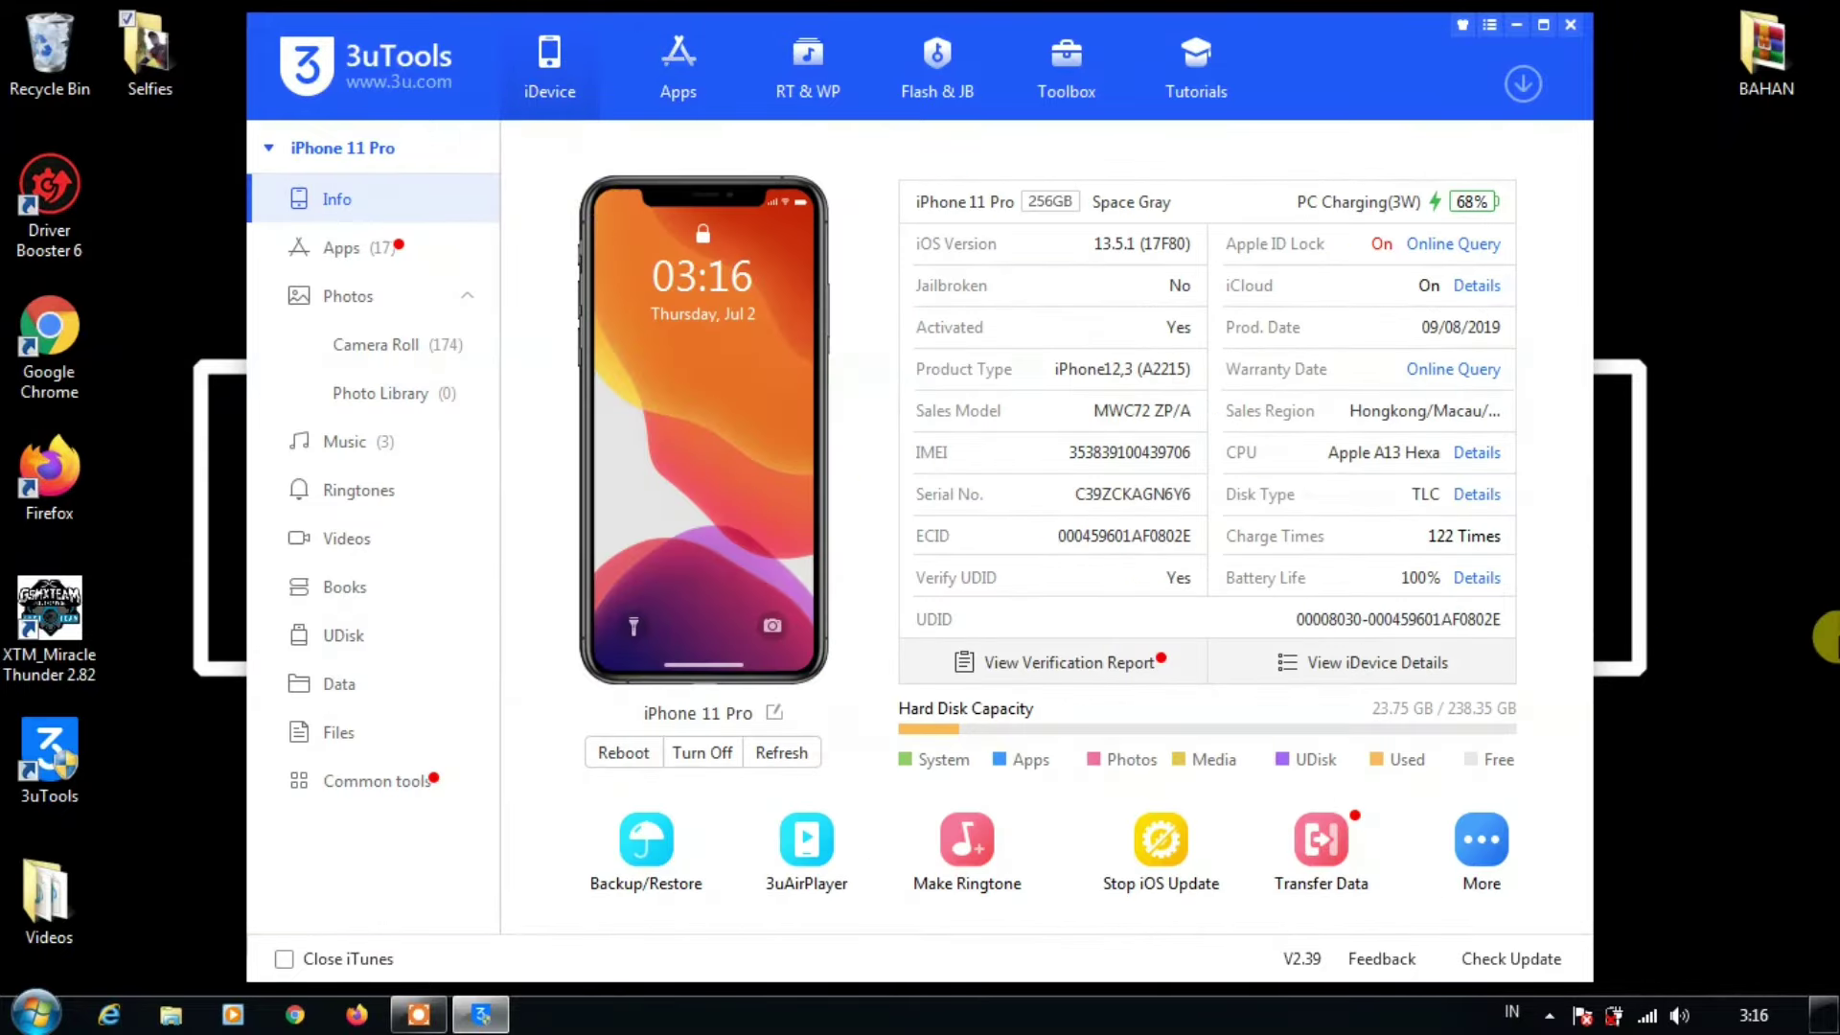